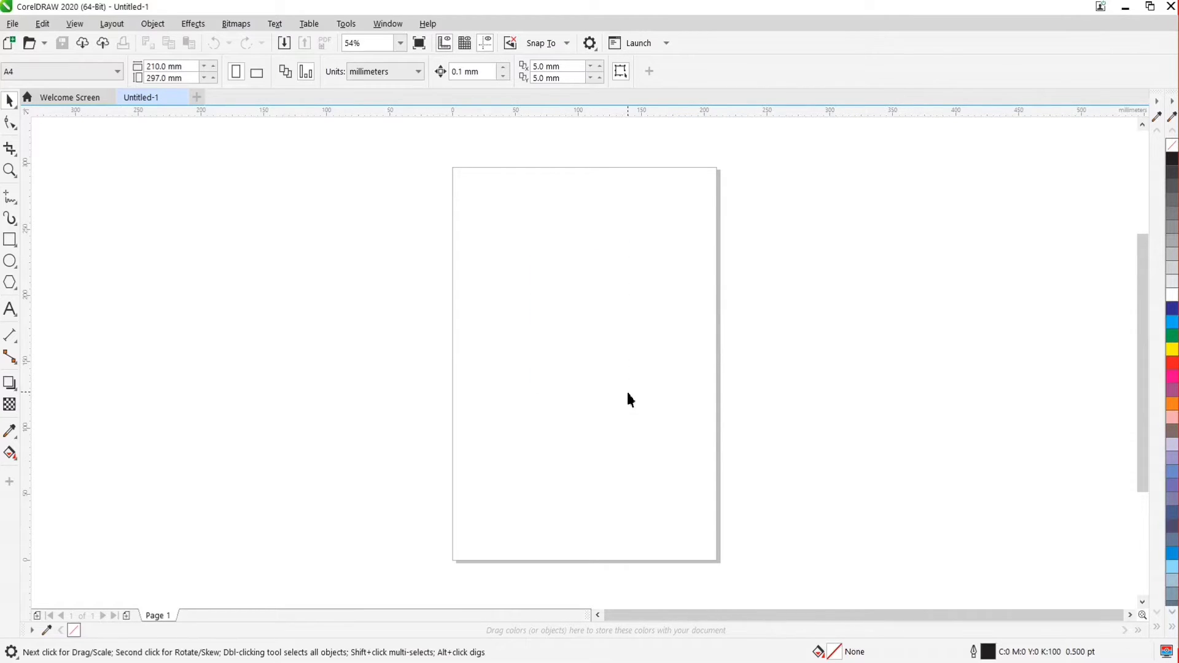
# Draw a trial rectangle about 81 × 94 mm on the page and delete it
pyautogui.moveTo(609, 358); pyautogui.dragTo(609, 359)
pyautogui.click(10, 240)
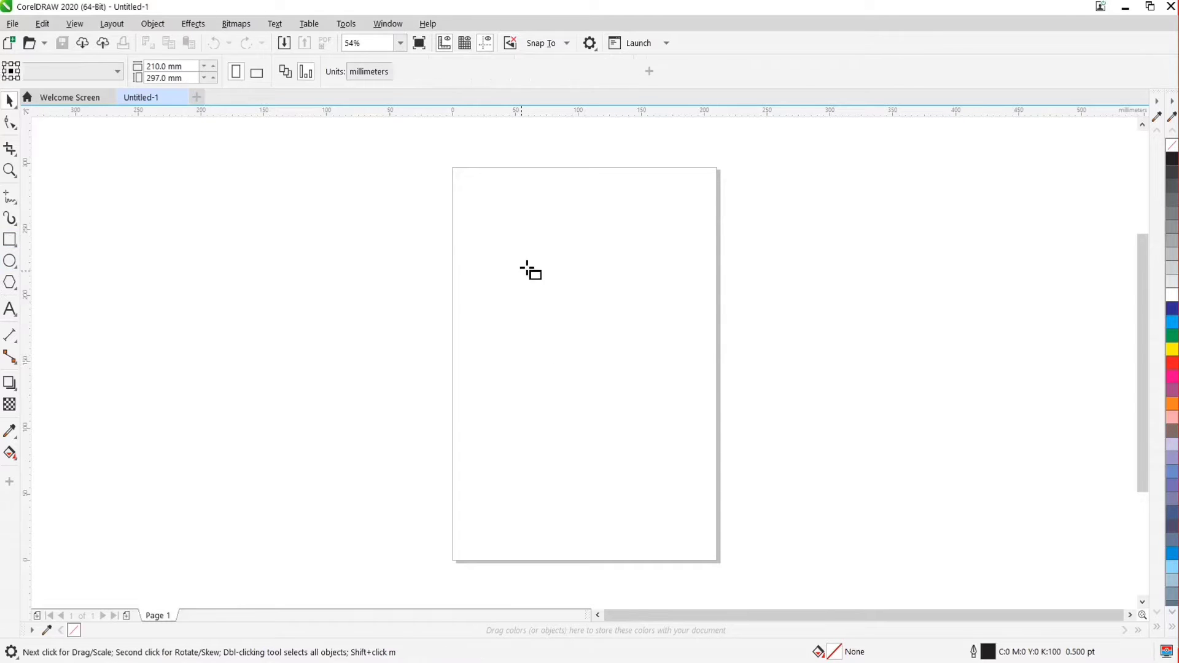
pyautogui.moveTo(517, 237); pyautogui.dragTo(619, 363)
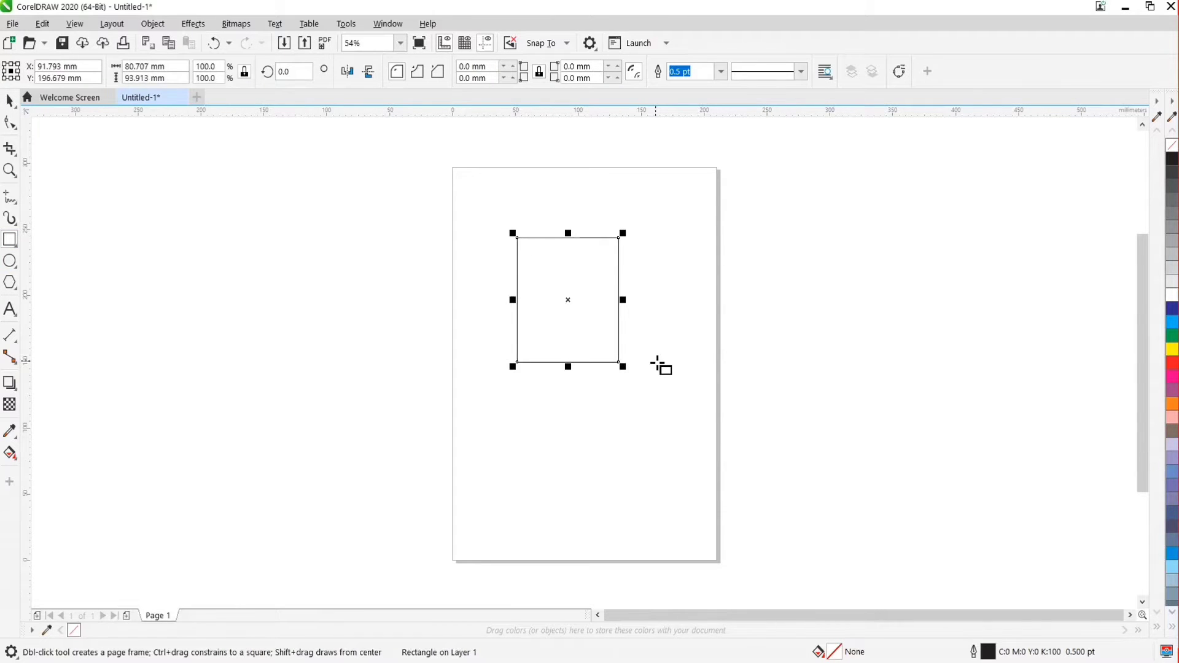
pyautogui.press('space')
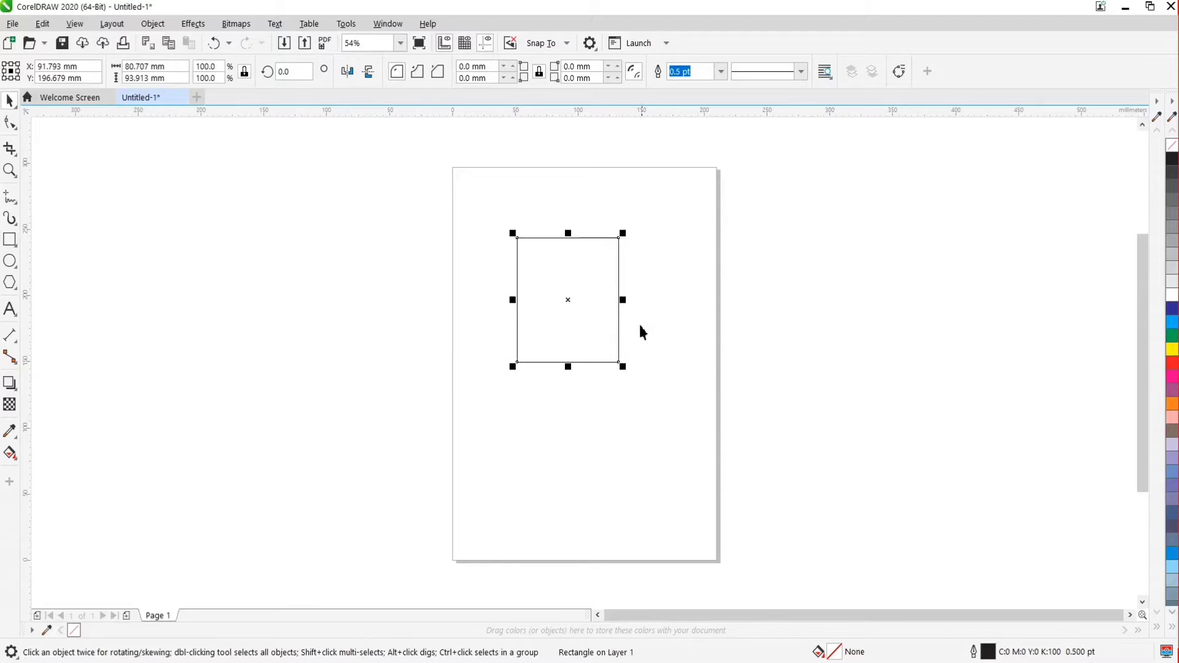
pyautogui.press('Escape')
pyautogui.click(619, 304)
pyautogui.press('Delete')
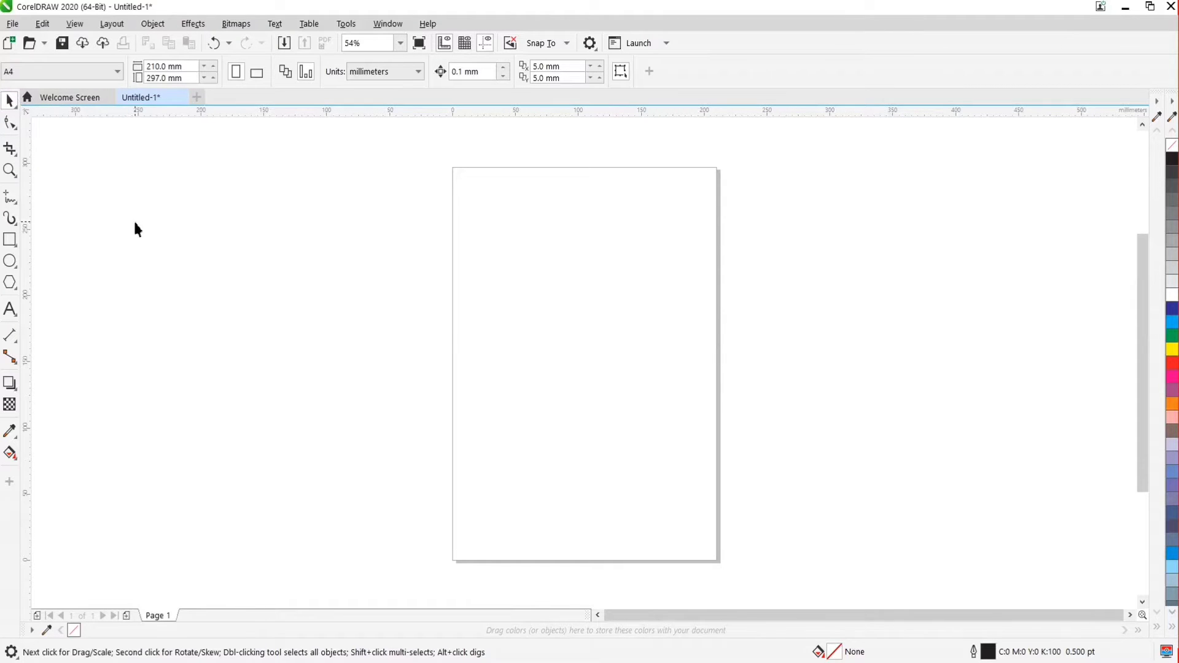
# Draw a rectangle about 55 × 74 mm in the upper part of the page
pyautogui.moveTo(296, 252); pyautogui.dragTo(342, 298)
pyautogui.click(10, 239)
pyautogui.moveTo(523, 218); pyautogui.dragTo(594, 317)
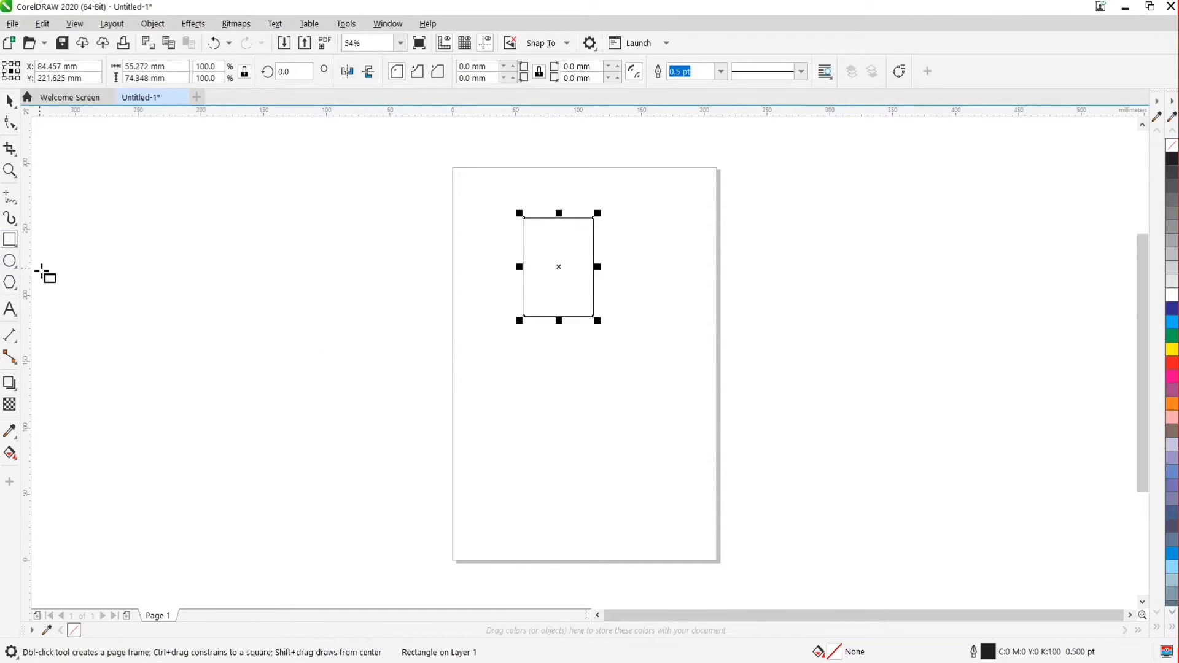
# Draw an upright ellipse about 44 × 57 mm below the rectangle and return to the Pick tool
pyautogui.press('F7')
pyautogui.moveTo(542, 366); pyautogui.dragTo(597, 441)
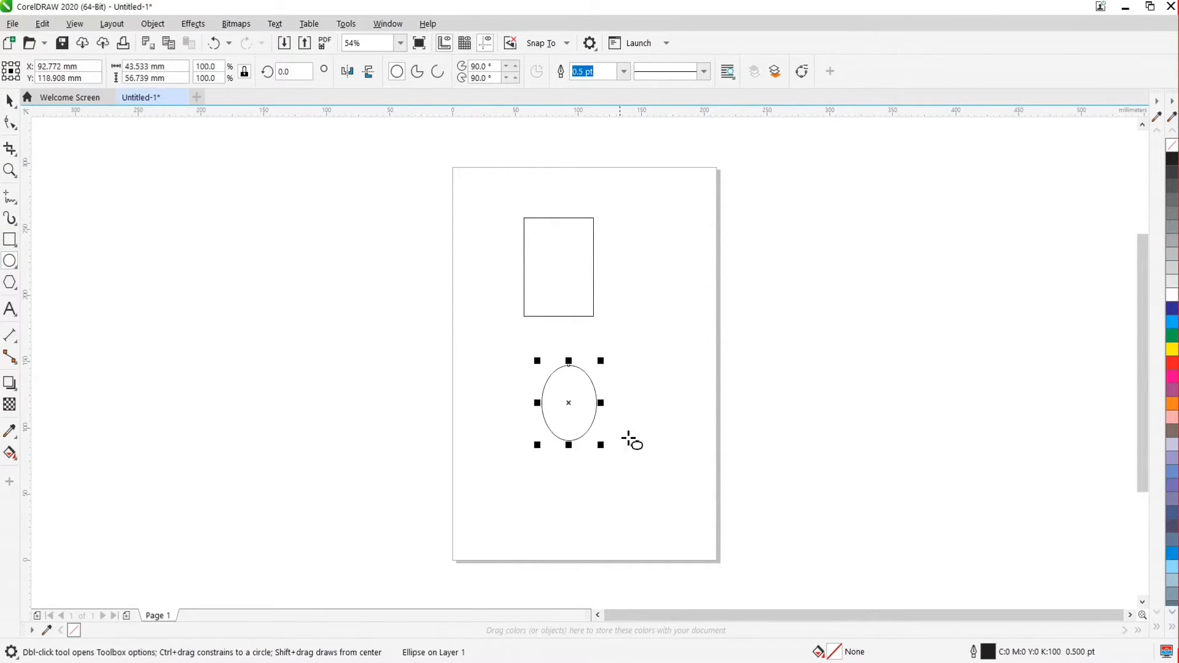
pyautogui.click(667, 408)
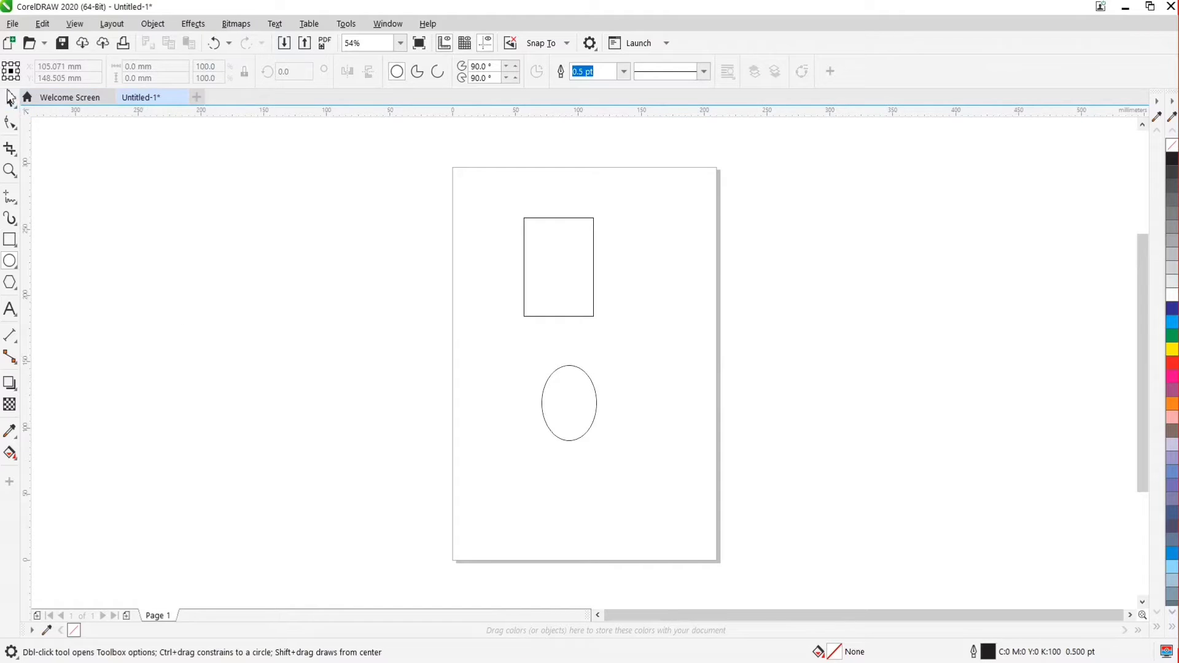
pyautogui.click(10, 101)
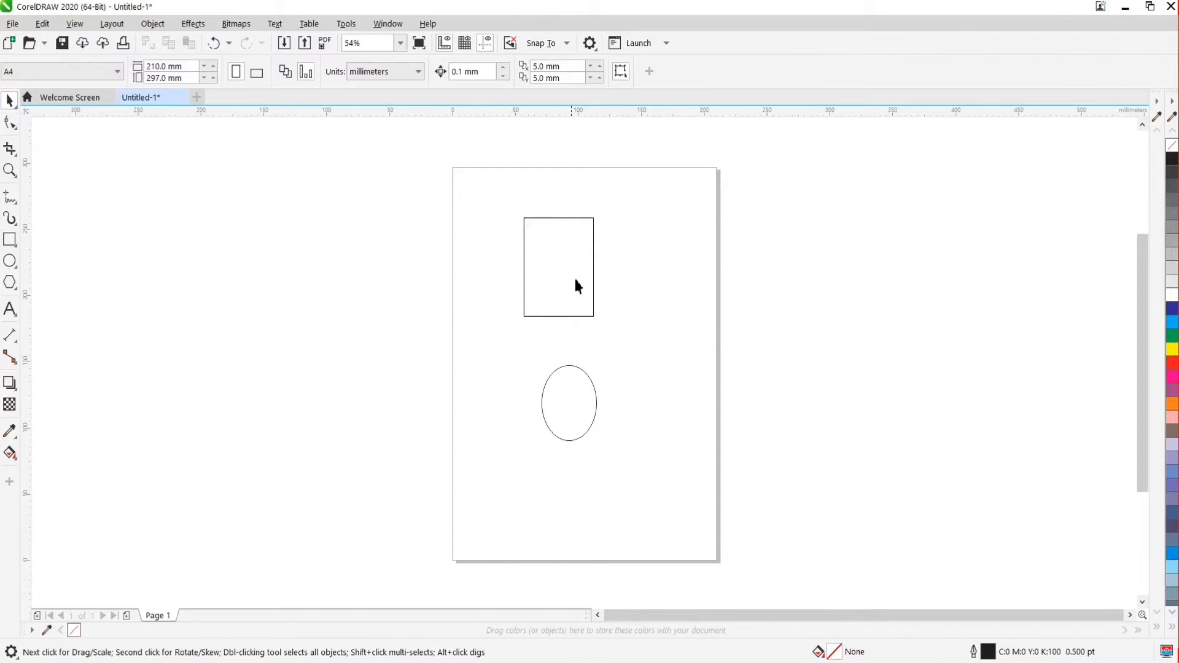
# Select the rectangle and the ellipse in turn and examine each one up close
pyautogui.click(570, 257)
pyautogui.scroll(5, 570, 257)
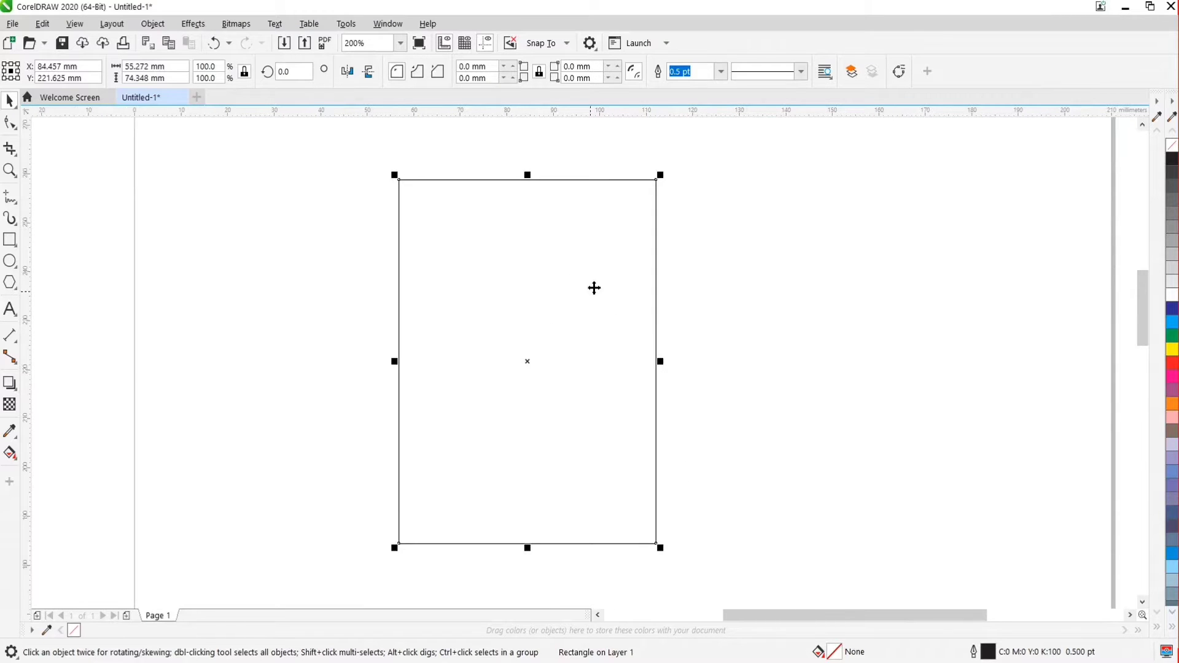
pyautogui.scroll(-5, 592, 287)
pyautogui.scroll(4, 615, 430)
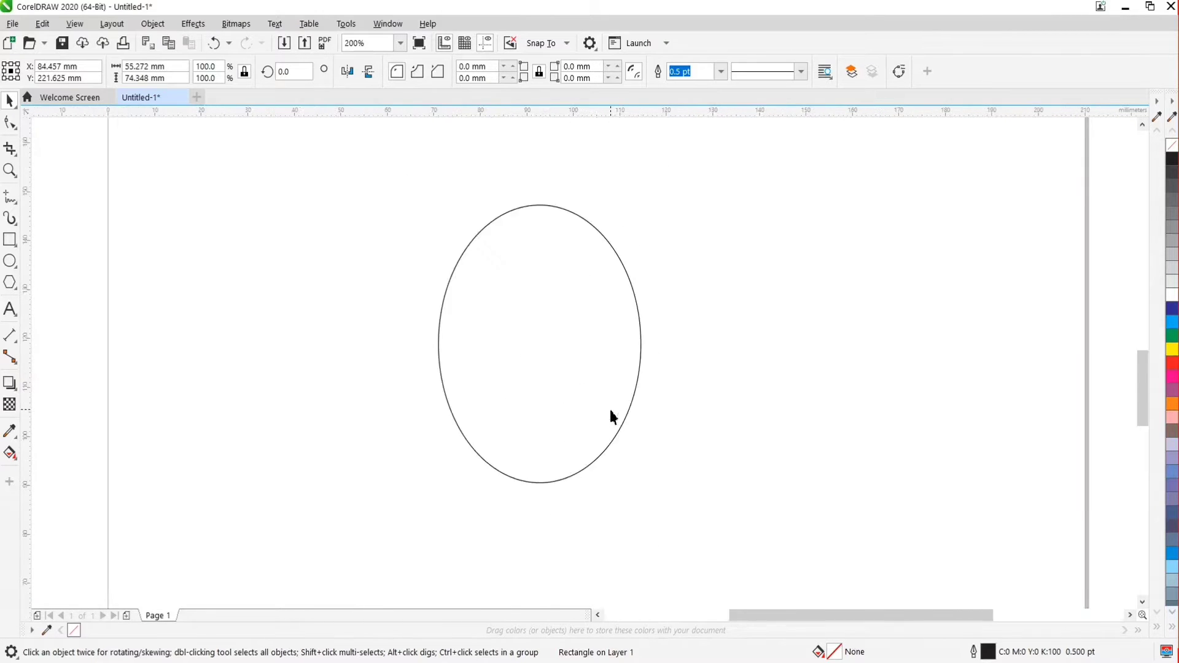
pyautogui.click(570, 296)
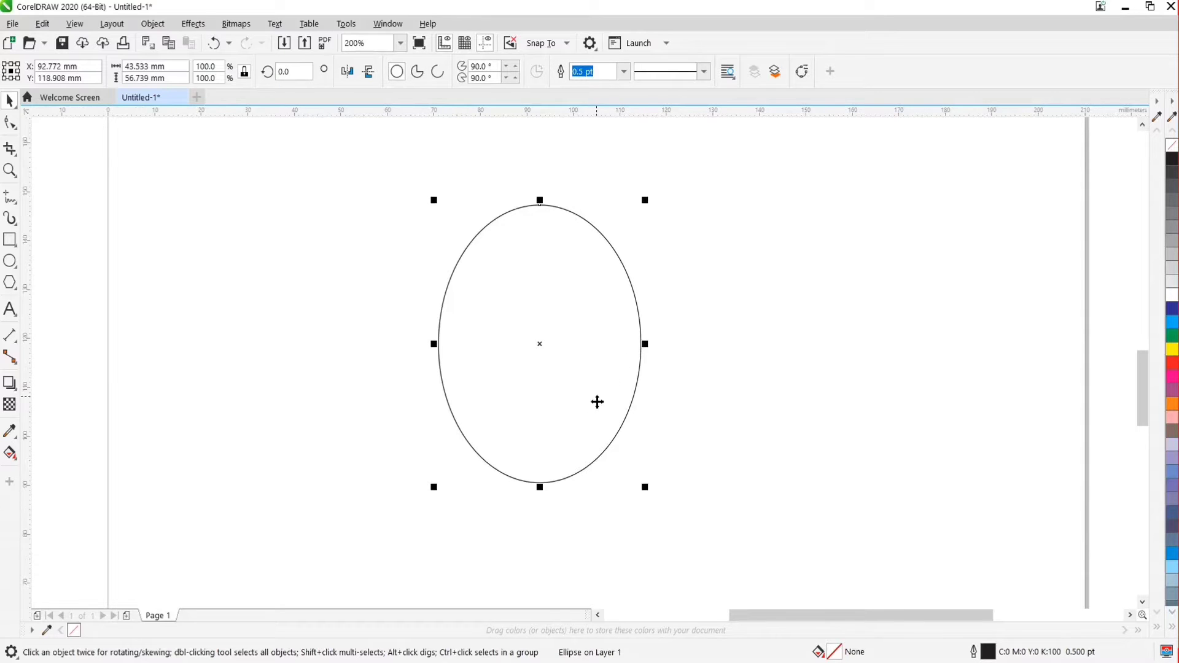
pyautogui.scroll(-4, 598, 403)
pyautogui.scroll(2, 577, 470)
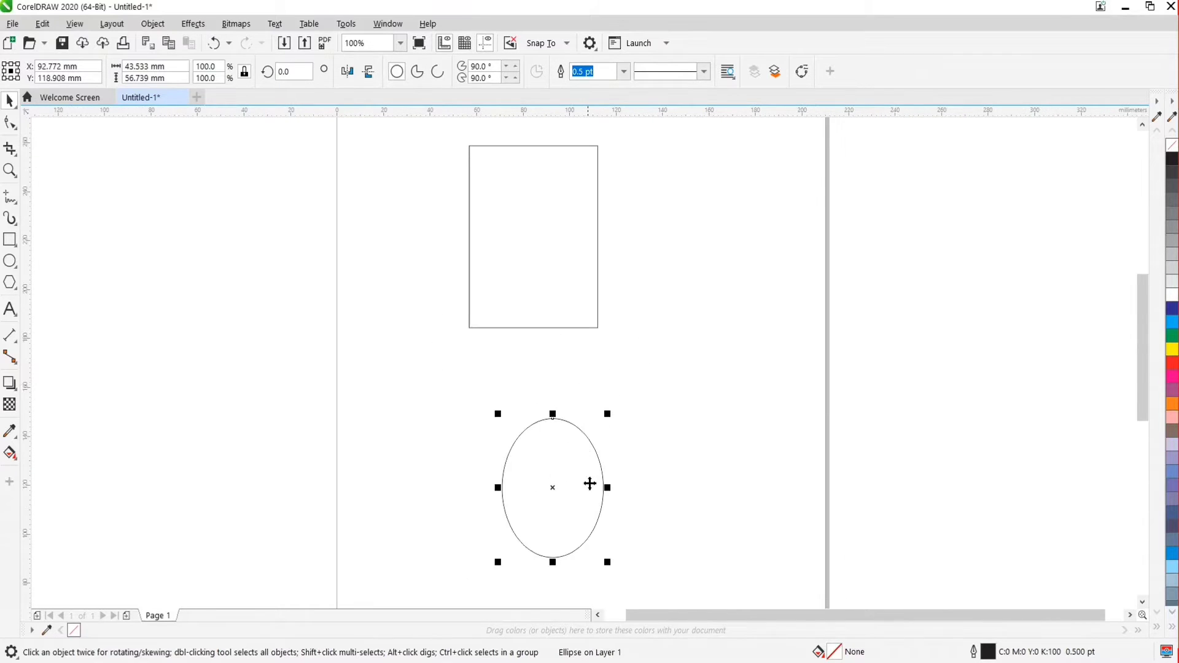
# Move the ellipse closer beneath the rectangle, centred at about X 88 mm, Y 136 mm
pyautogui.scroll(2, 589, 484)
pyautogui.moveTo(553, 427); pyautogui.dragTo(828, 363)
pyautogui.moveTo(773, 460); pyautogui.dragTo(384, 324)
pyautogui.moveTo(355, 278); pyautogui.dragTo(231, 434)
pyautogui.moveTo(332, 377); pyautogui.dragTo(501, 394)
pyautogui.scroll(-2, 433, 449)
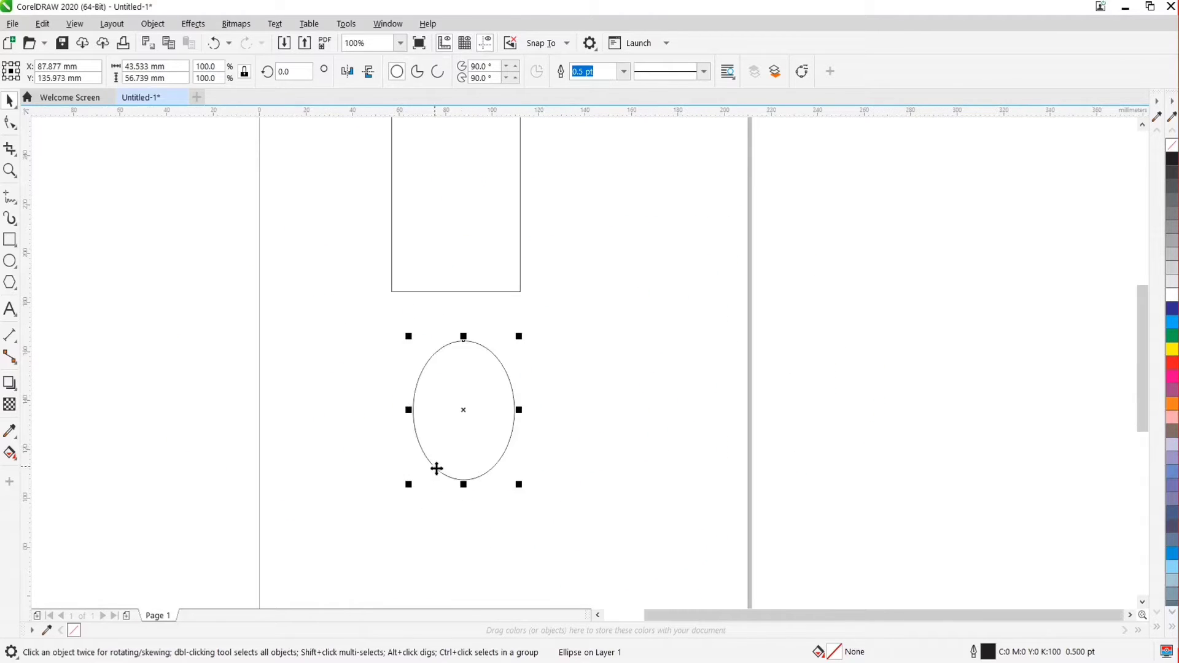
pyautogui.scroll(-2, 443, 433)
pyautogui.scroll(2, 446, 398)
pyautogui.scroll(-1, 481, 400)
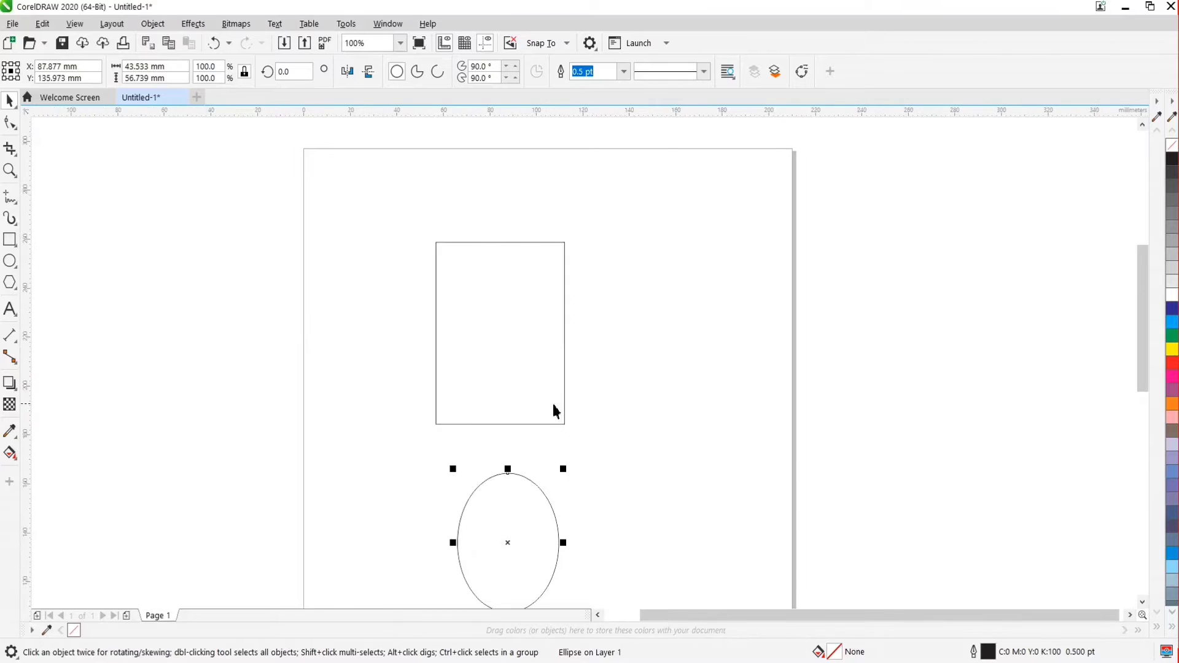
pyautogui.scroll(1, 552, 411)
pyautogui.scroll(-1, 536, 378)
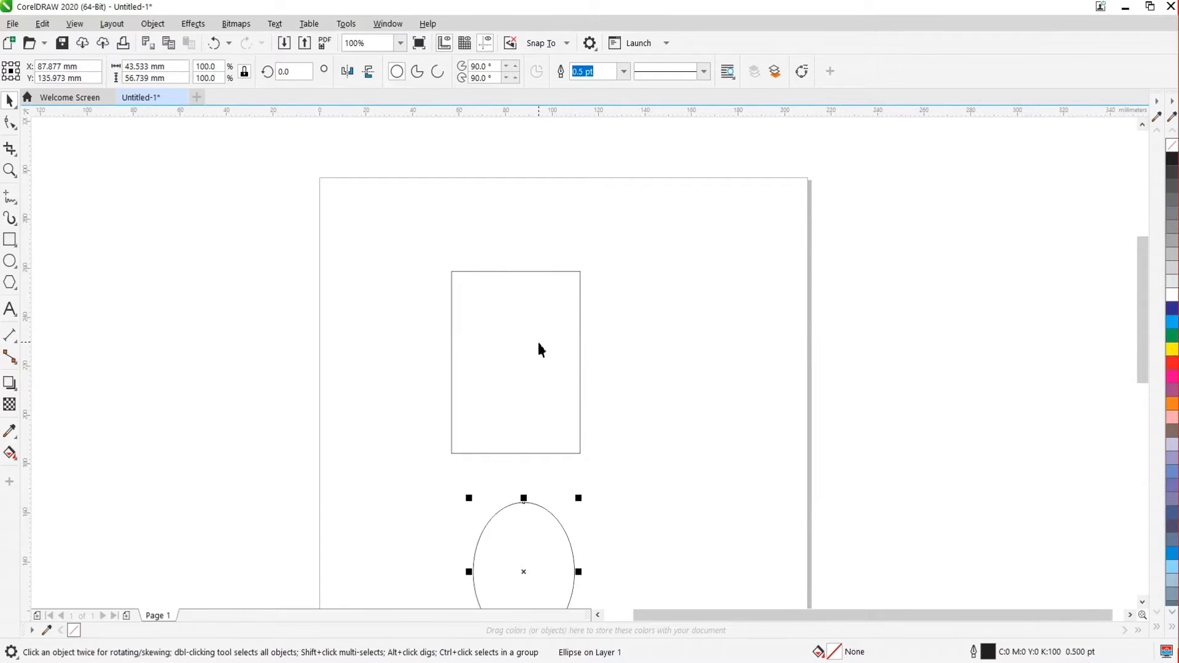
pyautogui.scroll(1, 556, 378)
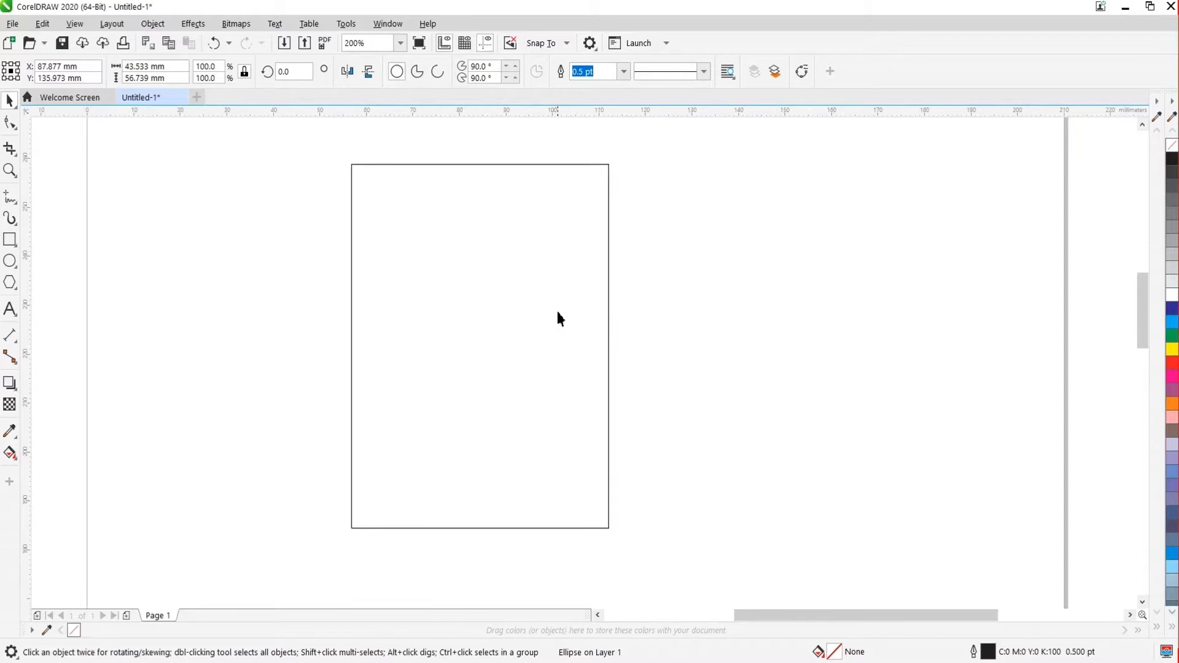
pyautogui.scroll(-1, 558, 320)
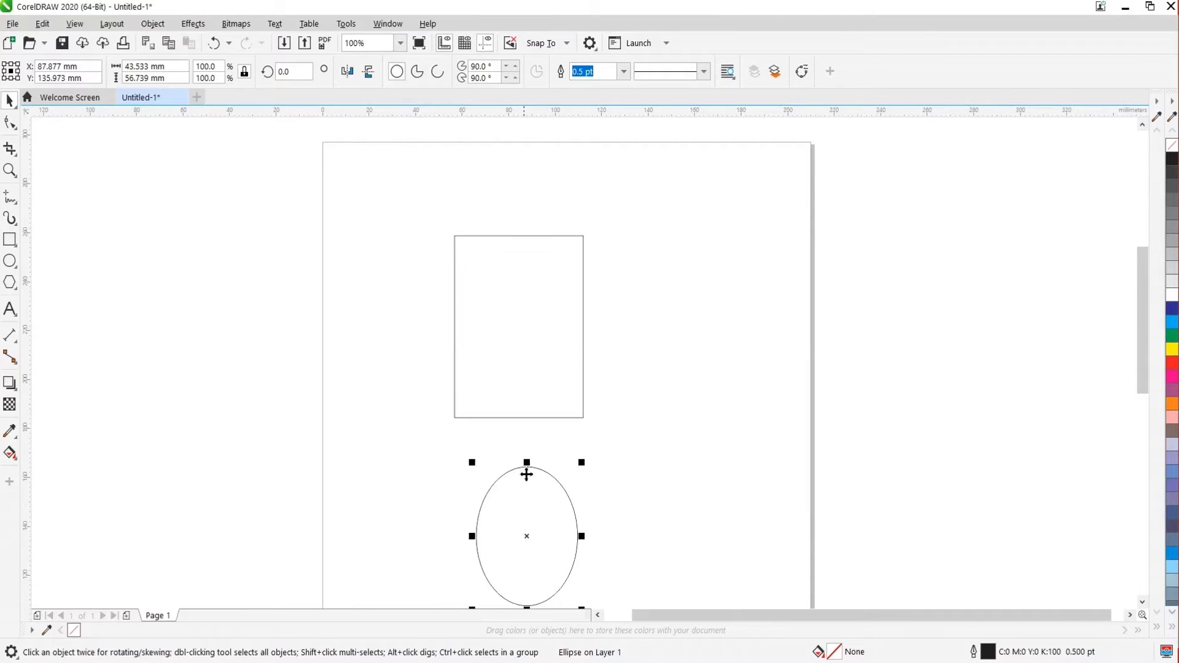
pyautogui.scroll(-1, 520, 335)
pyautogui.scroll(1, 524, 458)
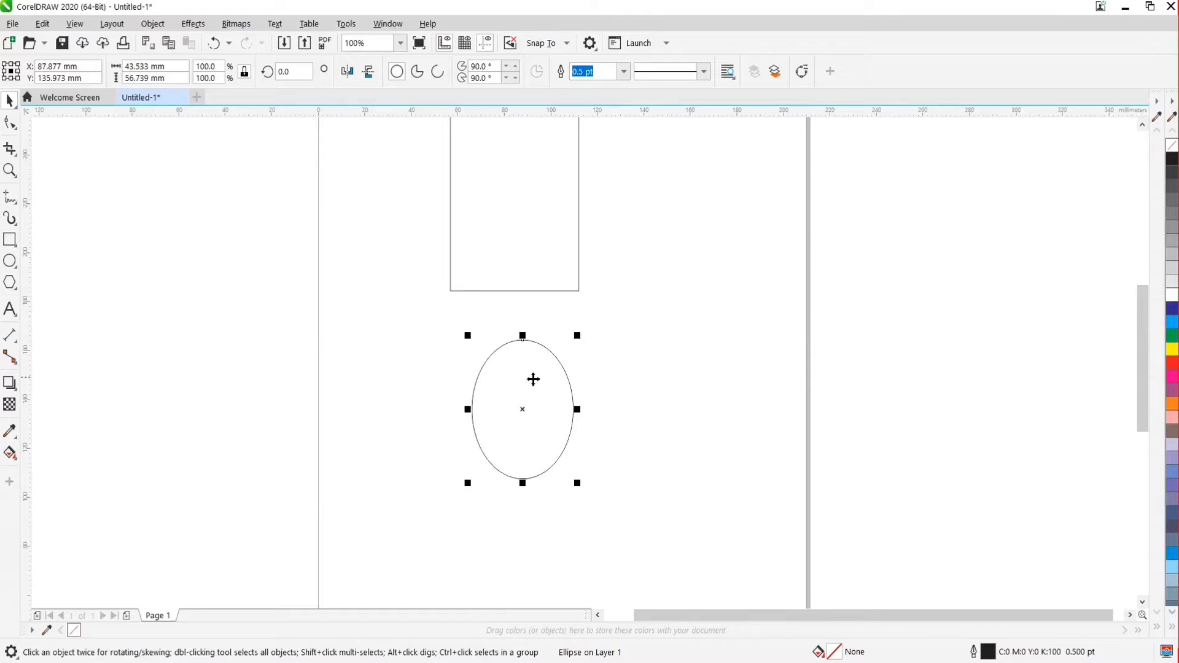
# Place two copies of the ellipse, one slightly higher on each side of the original, with the left copy centred at about X 26 mm, Y 159 mm
pyautogui.moveTo(519, 371); pyautogui.dragTo(376, 336)
pyautogui.rightClick(659, 307)
pyautogui.rightClick(376, 335)
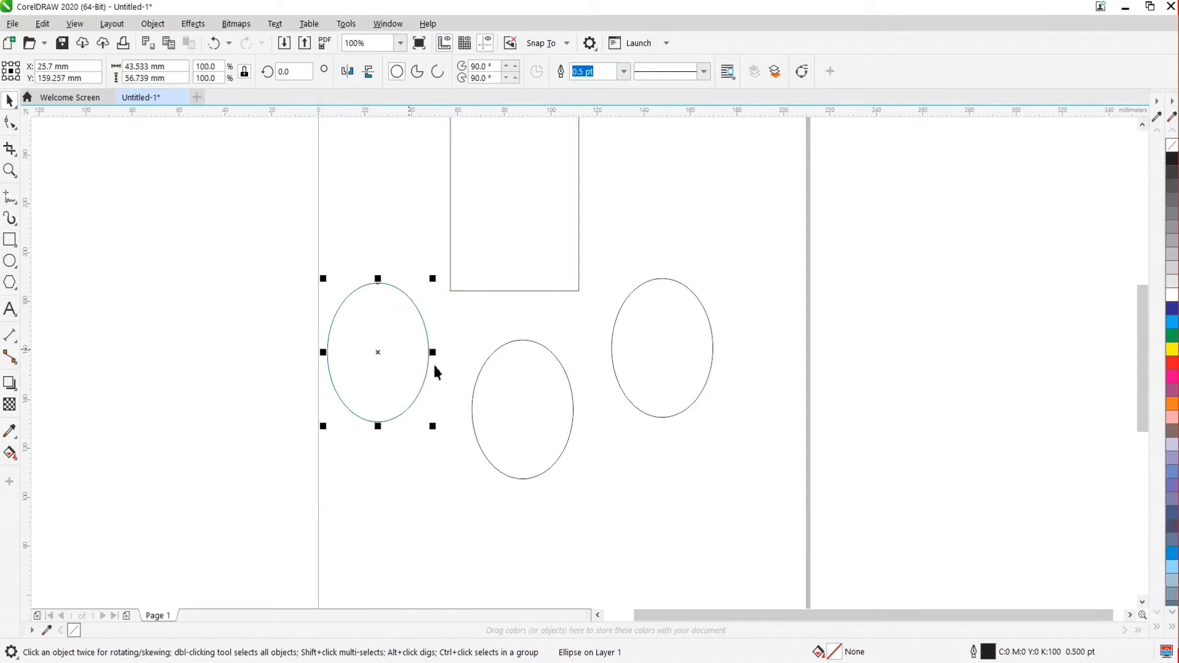
pyautogui.scroll(-1, 478, 440)
pyautogui.scroll(1, 498, 407)
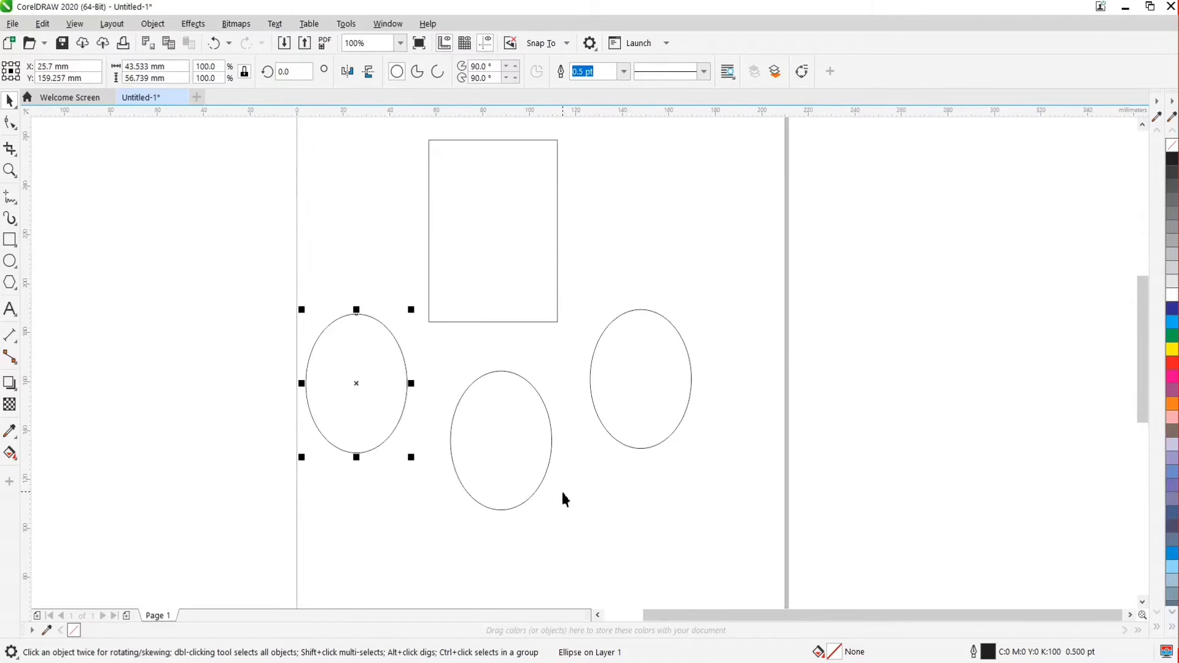
pyautogui.click(585, 436)
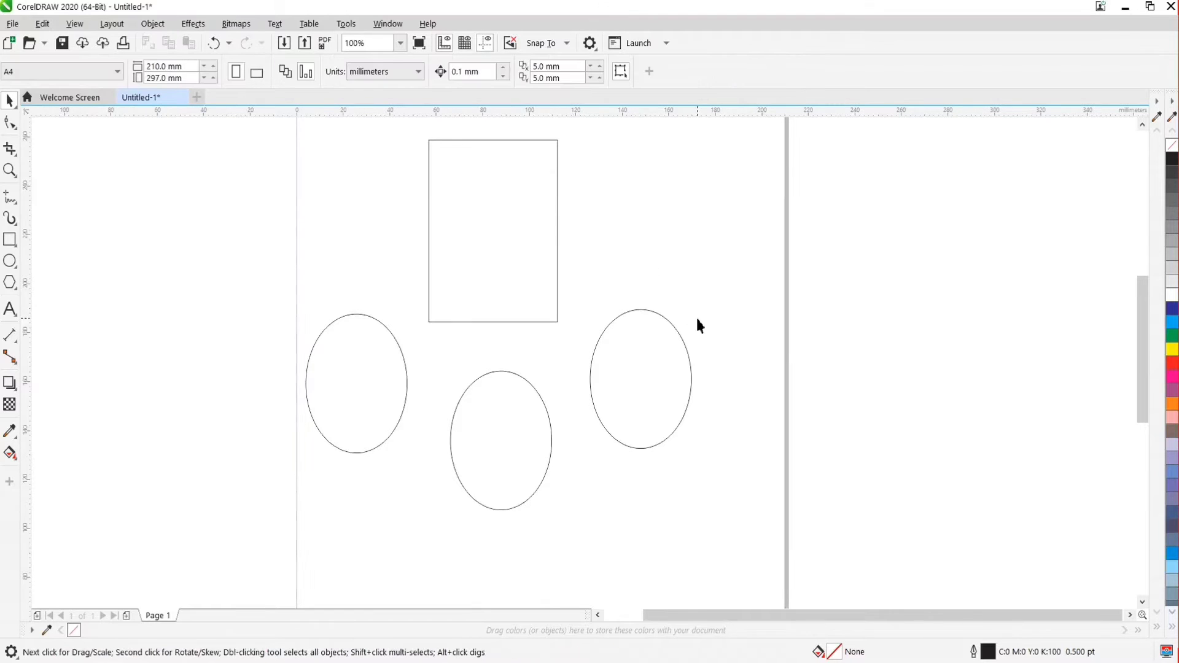
# Select the three ellipses together and clear the selection
pyautogui.click(359, 378)
pyautogui.keyDown('shift'); pyautogui.click(537, 421); pyautogui.keyUp('shift')
pyautogui.keyDown('shift'); pyautogui.click(603, 375); pyautogui.keyUp('shift')
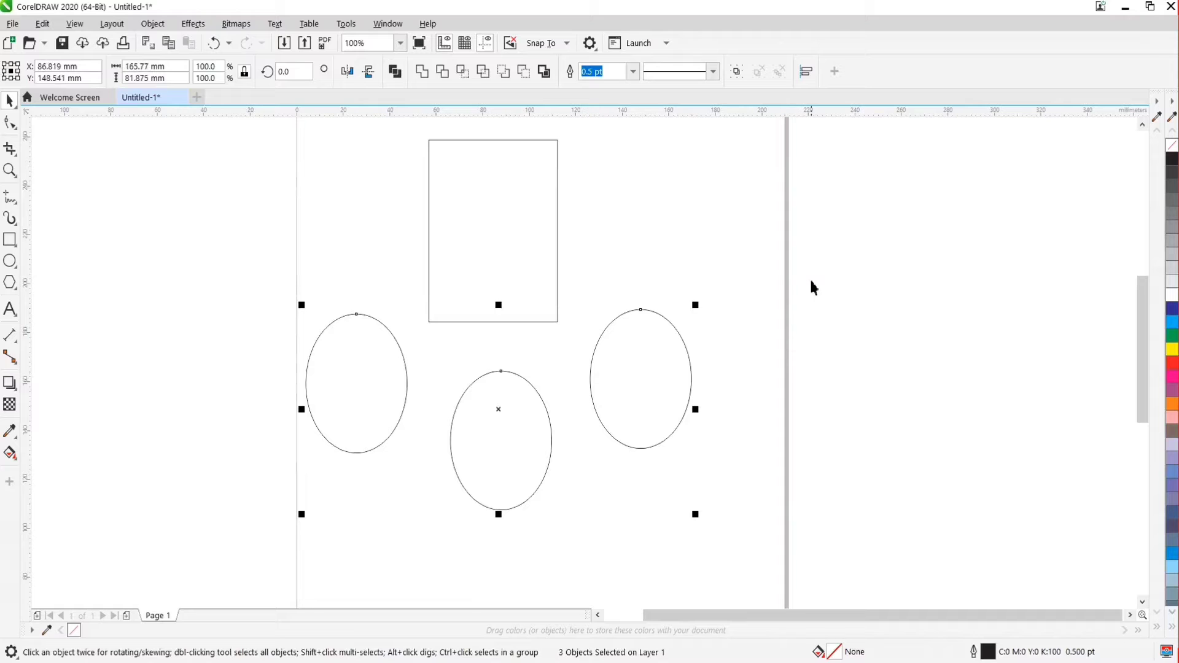
pyautogui.click(760, 265)
# Try moving the rectangle and all three ellipses together as one selection, undo the move and deselect them
pyautogui.scroll(-2, 516, 421)
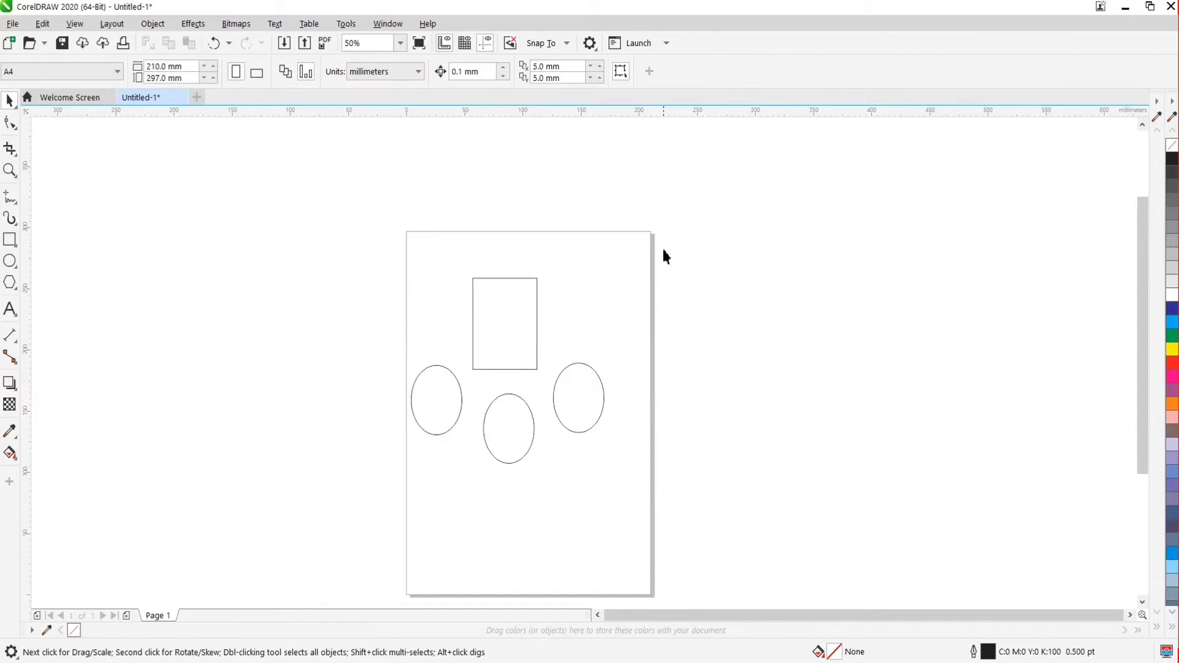
pyautogui.moveTo(562, 358); pyautogui.dragTo(518, 414)
pyautogui.moveTo(438, 451); pyautogui.dragTo(387, 484)
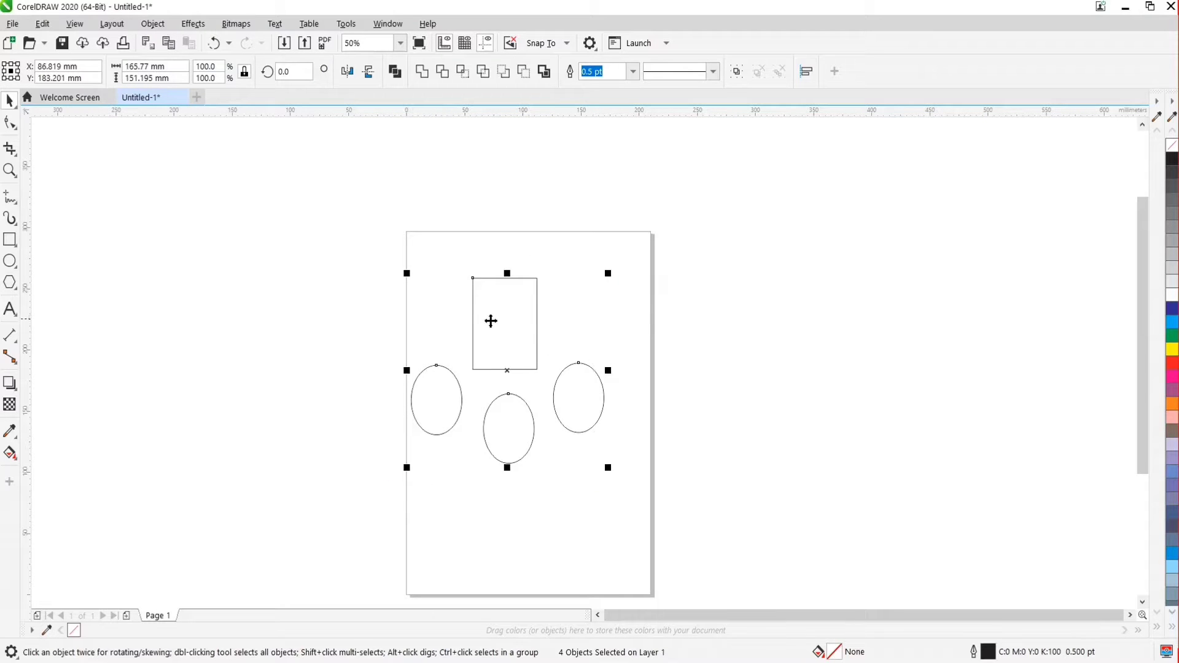
pyautogui.moveTo(491, 320); pyautogui.dragTo(561, 443)
pyautogui.hotkey('ctrl', 'z')
pyautogui.scroll(1, 540, 361)
pyautogui.scroll(-1, 632, 408)
pyautogui.scroll(1, 565, 390)
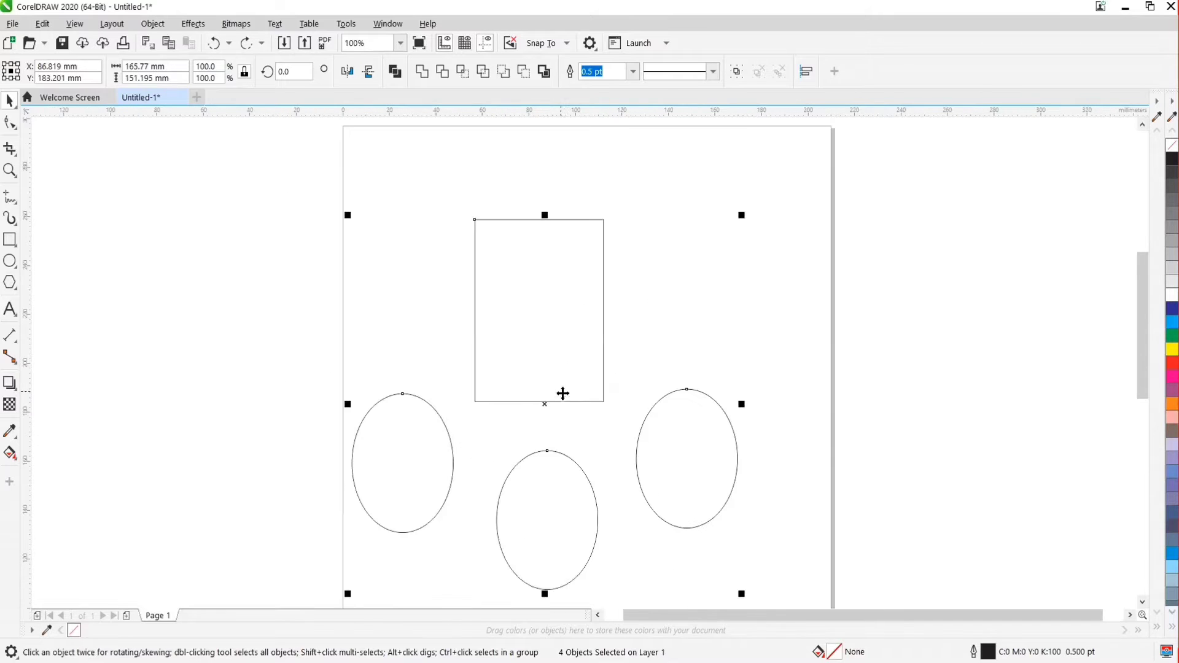
pyautogui.click(672, 344)
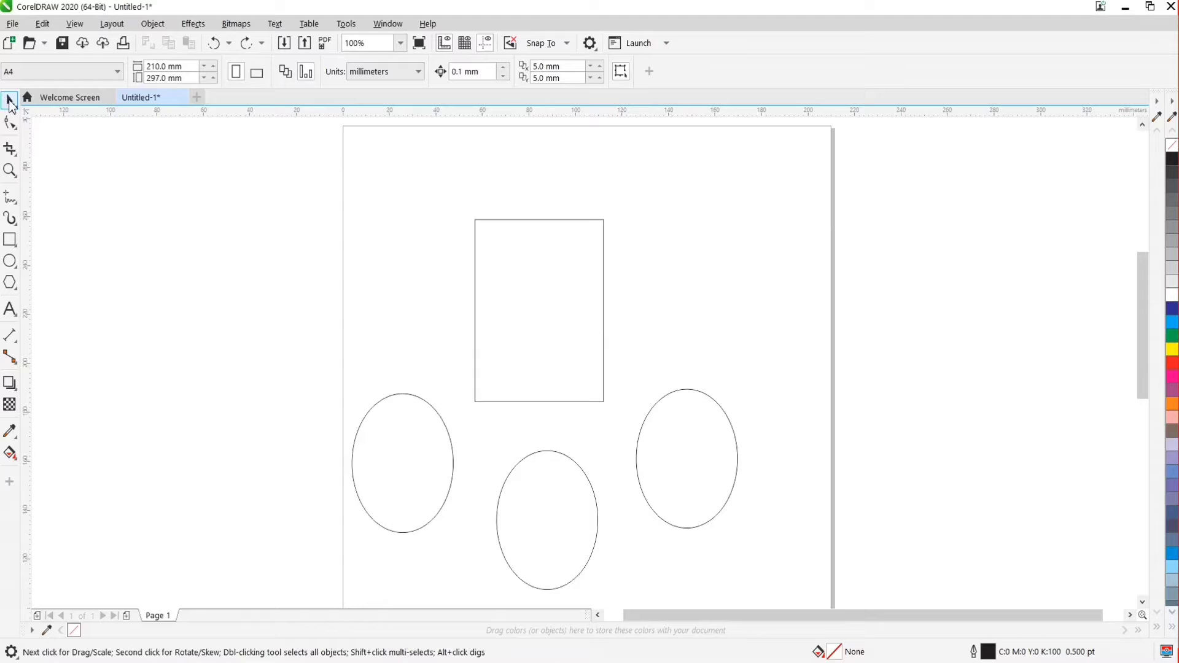
# Switch to the Free Transform tool and return to the Pick tool with nothing selected
pyautogui.click(543, 334)
pyautogui.click(199, 248)
pyautogui.click(11, 104)
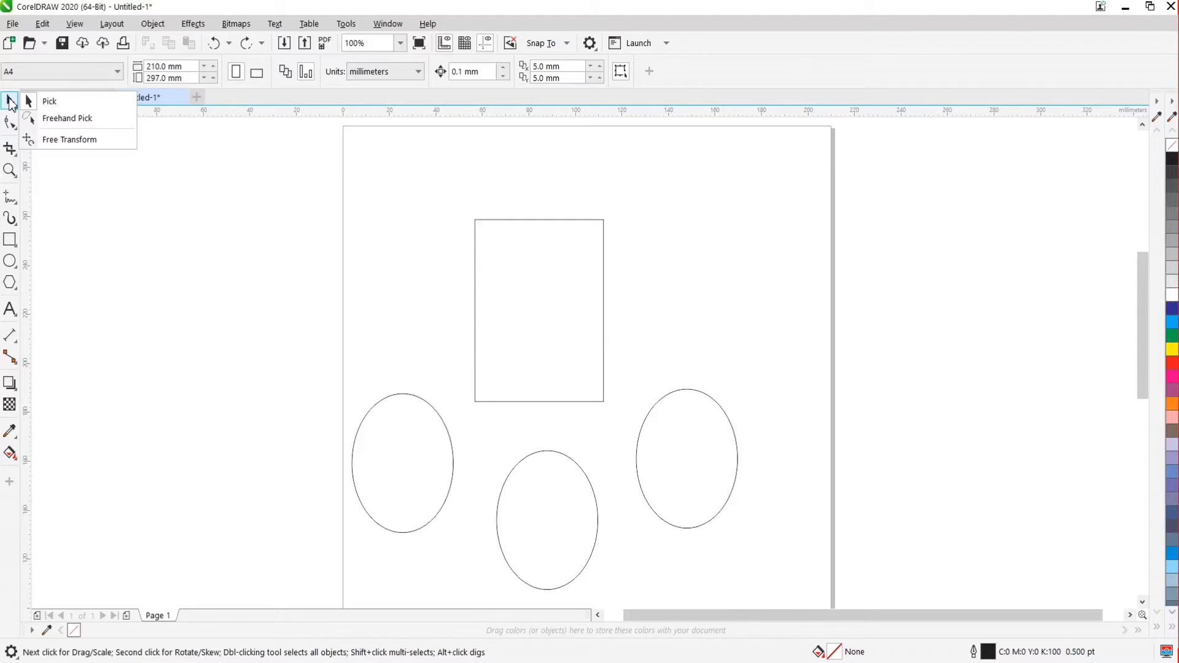
pyautogui.click(45, 103)
pyautogui.click(11, 105)
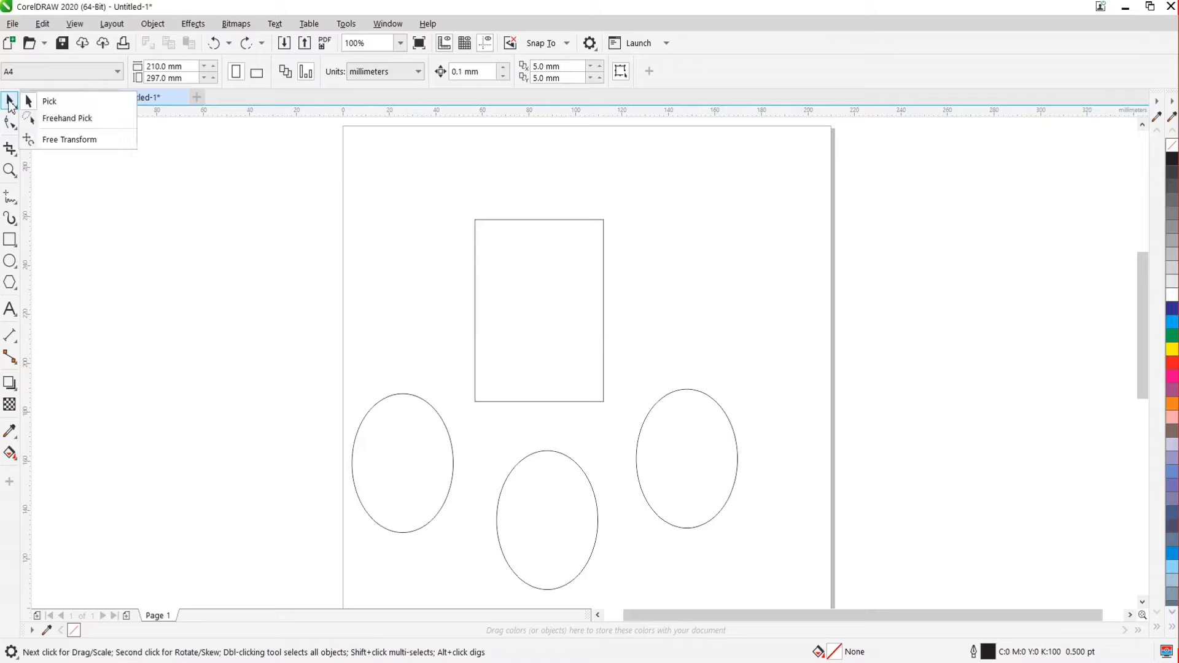
pyautogui.click(69, 140)
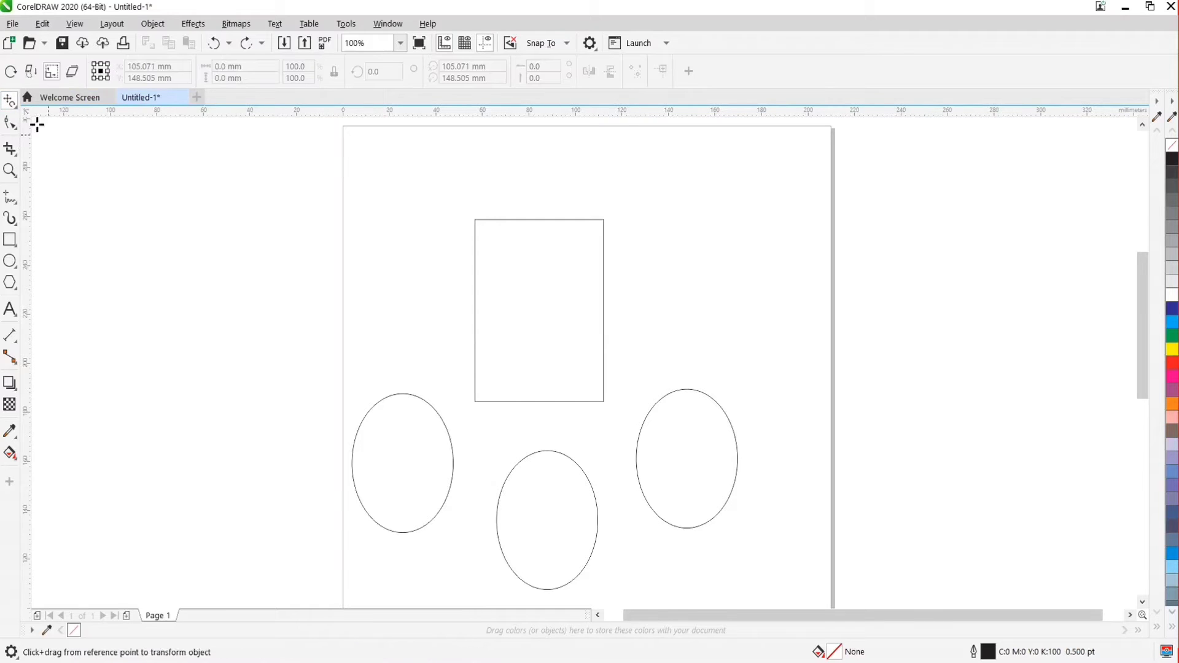
pyautogui.click(13, 106)
pyautogui.click(54, 102)
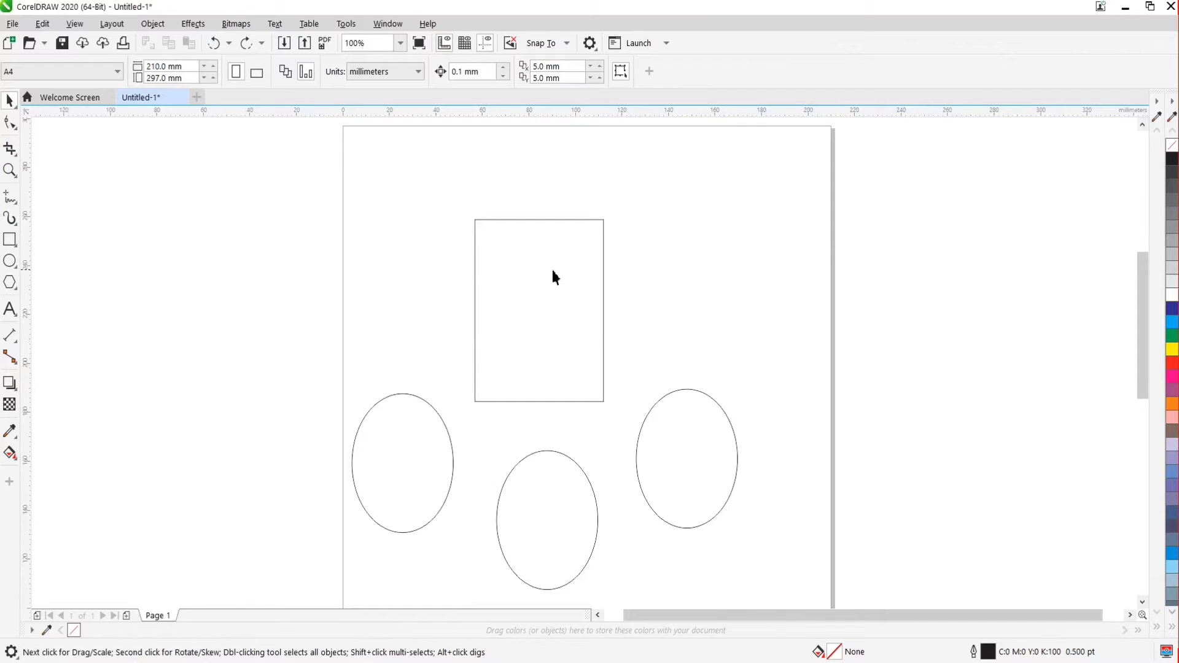
# Move the rectangle slightly up and to the right, centred at about X 91 mm, Y 236 mm
pyautogui.click(527, 249)
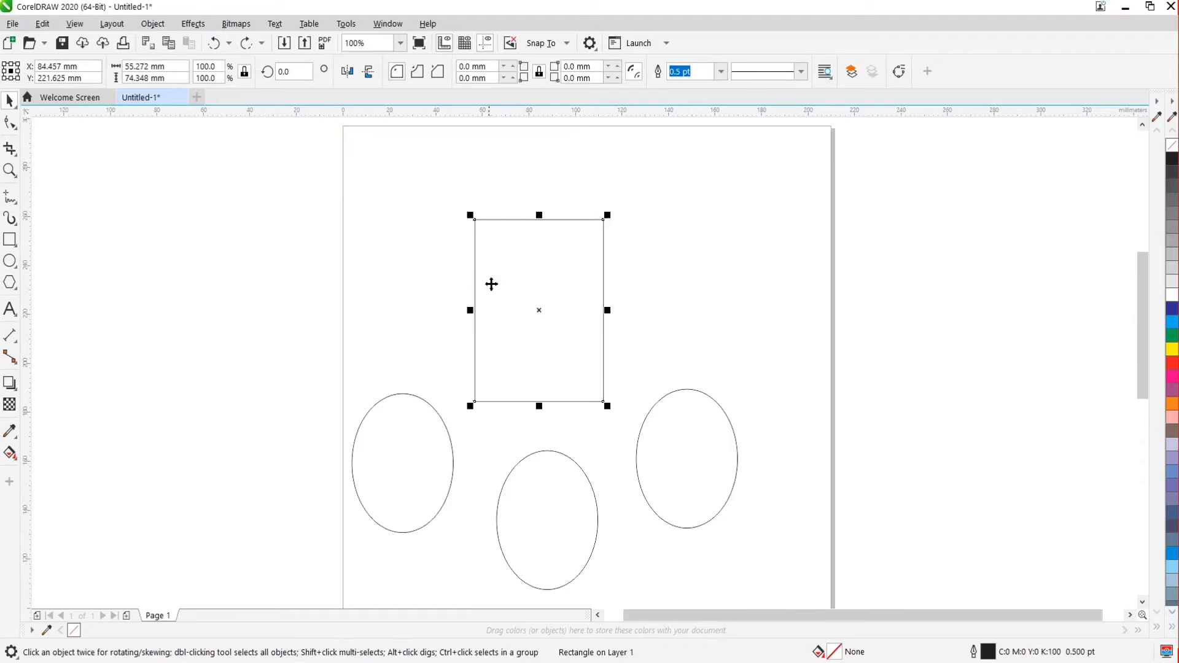
pyautogui.moveTo(535, 271); pyautogui.dragTo(683, 321)
pyautogui.moveTo(684, 321); pyautogui.dragTo(563, 242)
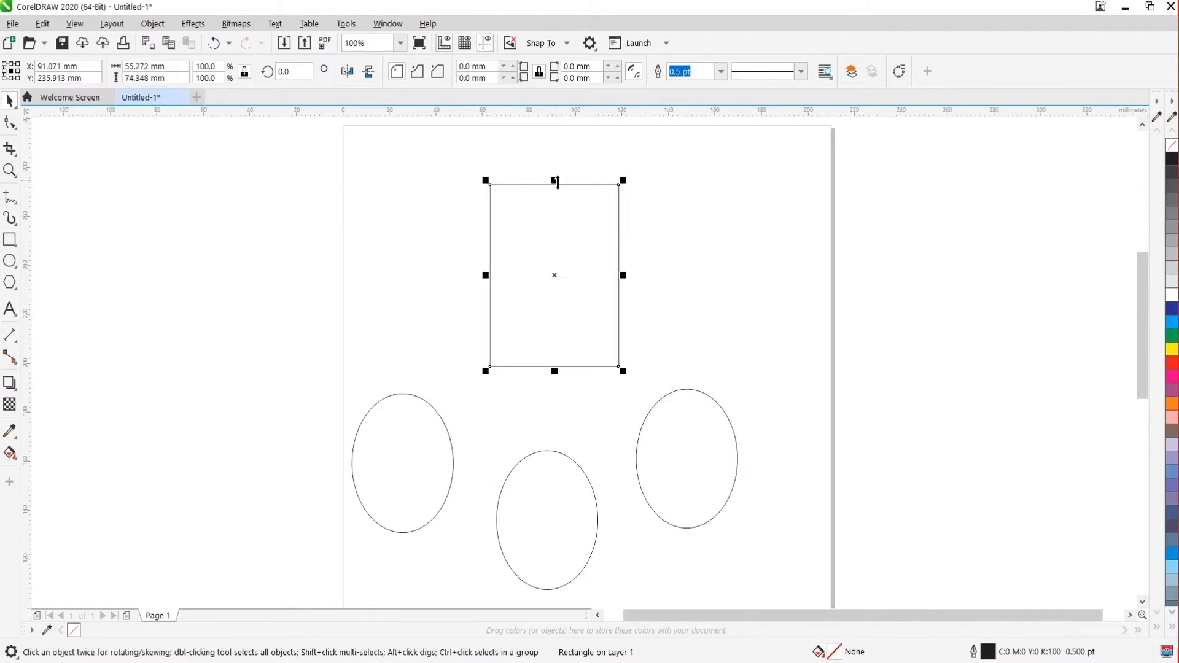
# Stretch the rectangle upward from its top edge and shrink it from its lower-left corner to about 54 × 79 mm
pyautogui.moveTo(555, 181)
pyautogui.mouseDown()
pyautogui.moveTo(556, 244)
pyautogui.moveTo(559, 165)
pyautogui.mouseUp()
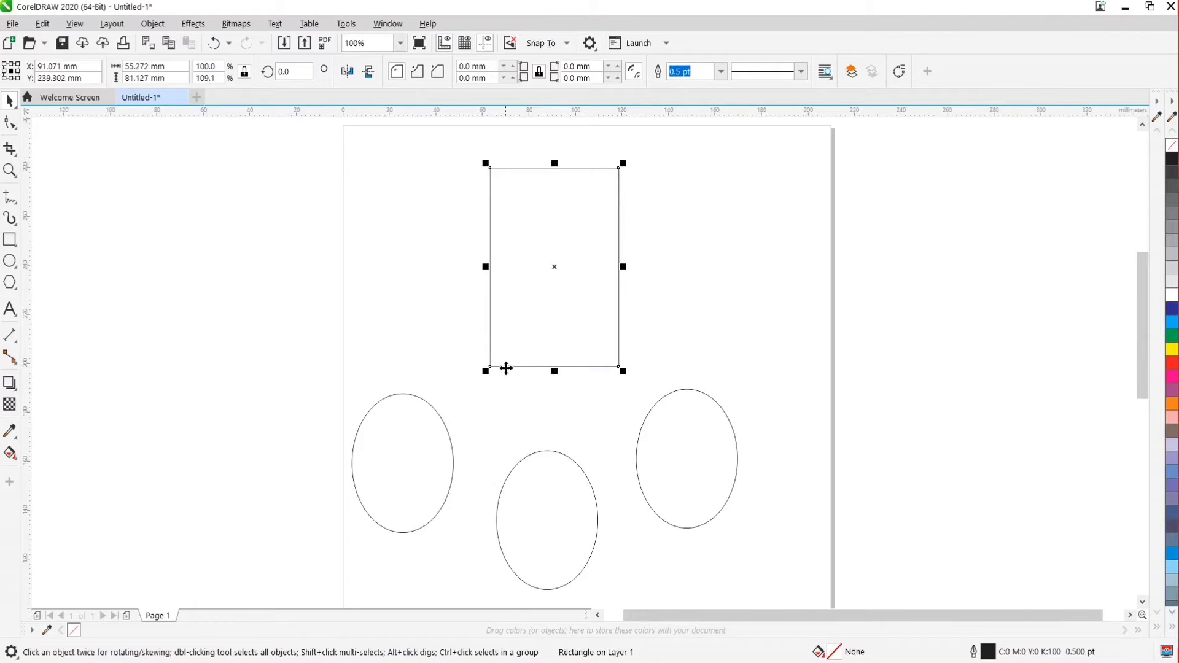
pyautogui.moveTo(486, 373)
pyautogui.mouseDown()
pyautogui.moveTo(542, 319)
pyautogui.moveTo(553, 268)
pyautogui.moveTo(490, 366)
pyautogui.mouseUp()
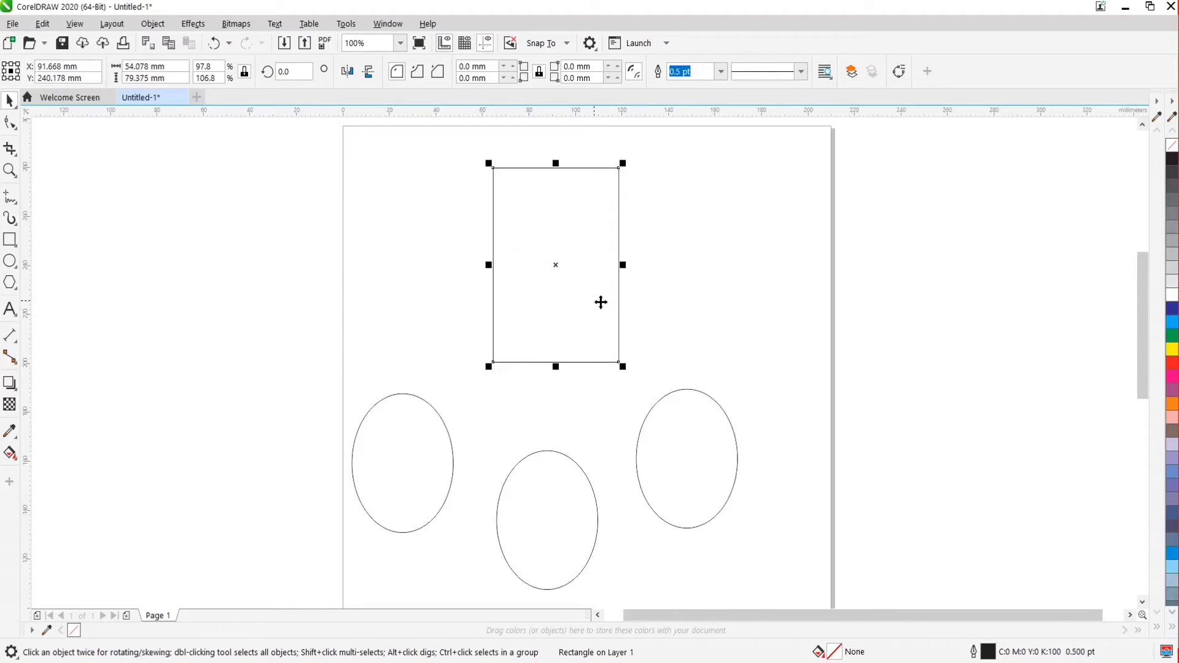
pyautogui.scroll(-1, 569, 300)
pyautogui.scroll(2, 561, 342)
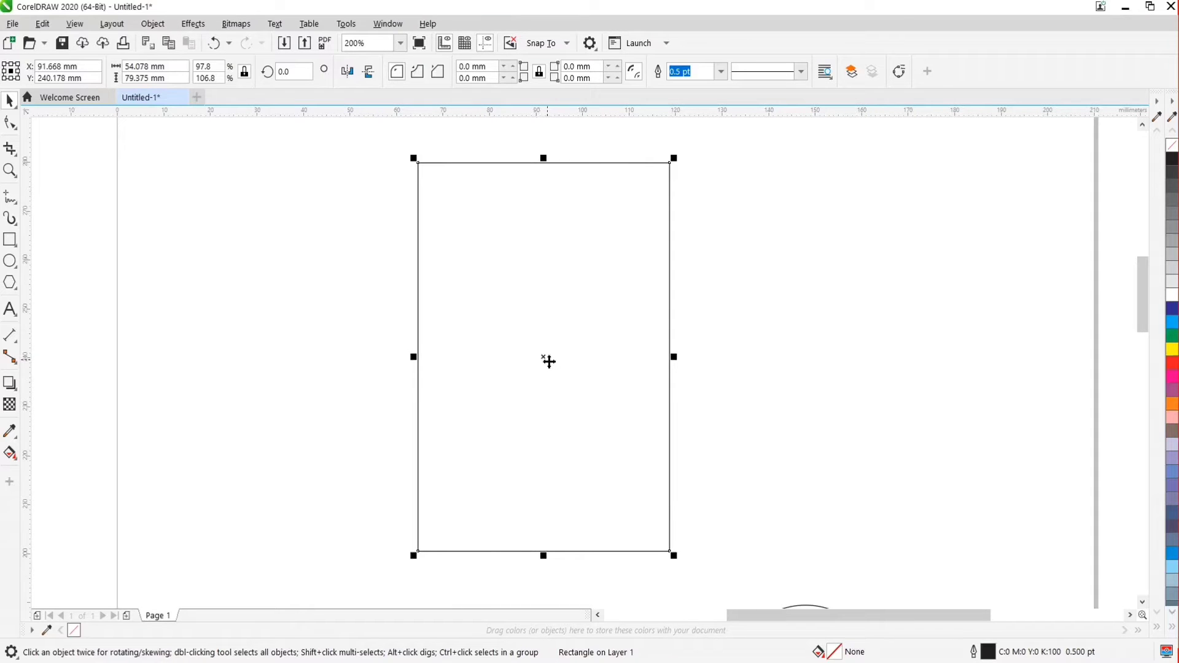
# Try rotating the rectangle clockwise twice from its upper-right corner and undo both rotations
pyautogui.click(545, 360)
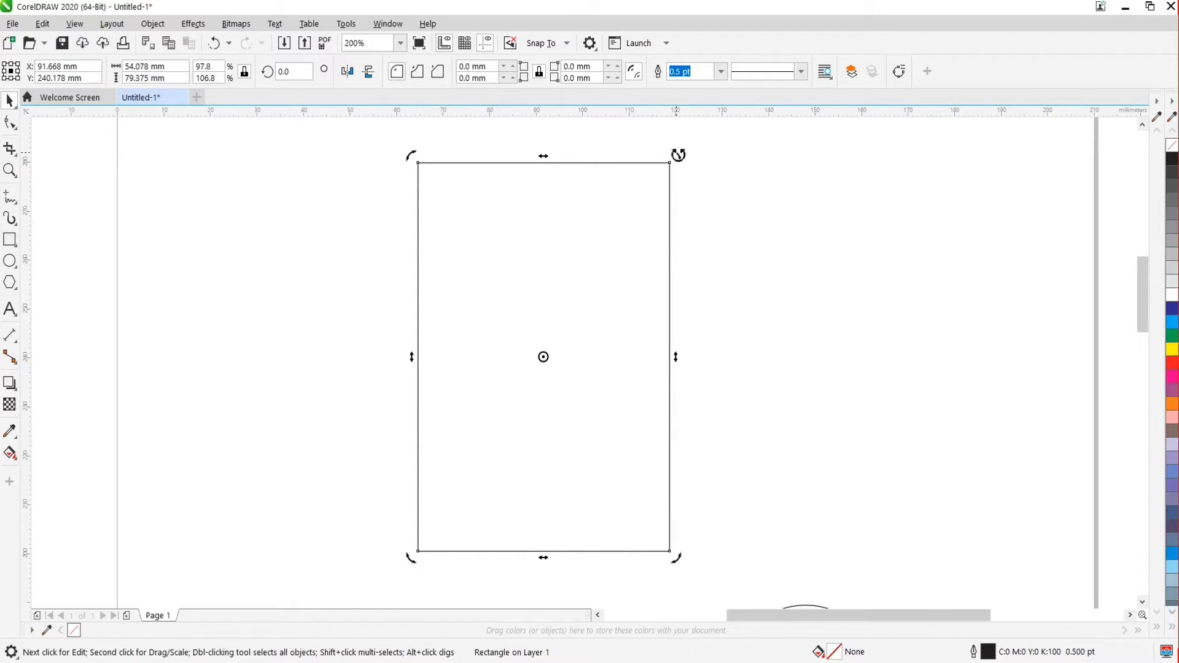
pyautogui.moveTo(678, 154); pyautogui.dragTo(704, 237)
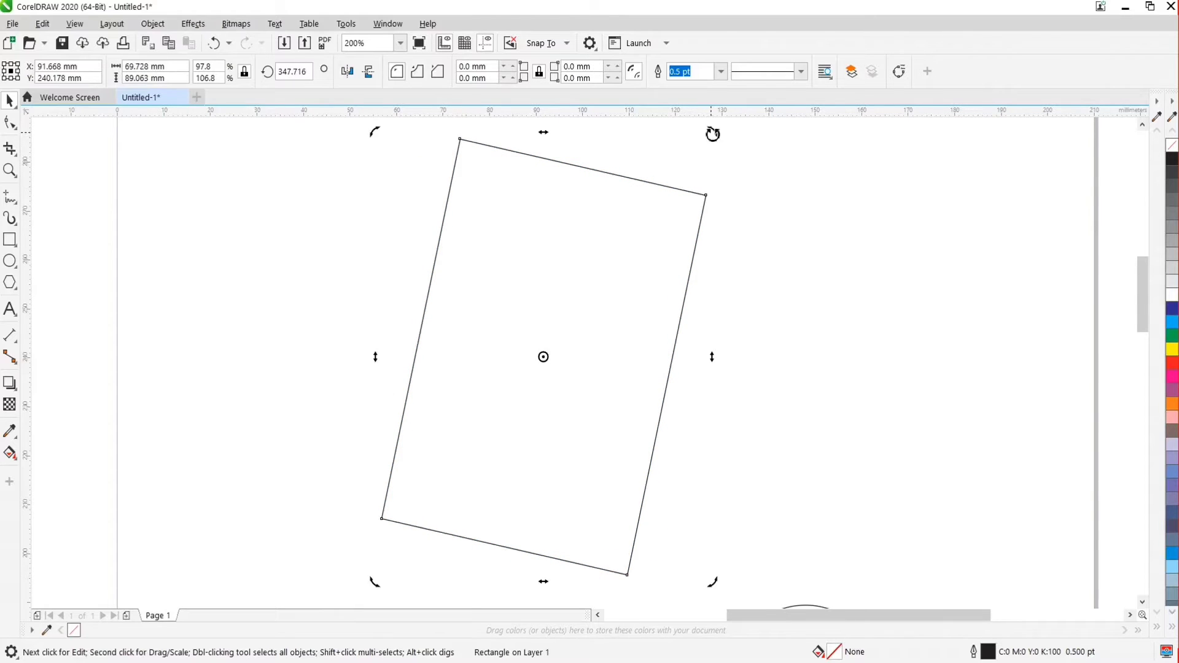
pyautogui.moveTo(713, 134); pyautogui.dragTo(737, 283)
pyautogui.hotkey('ctrl', 'z')
pyautogui.hotkey('ctrl', 'z')
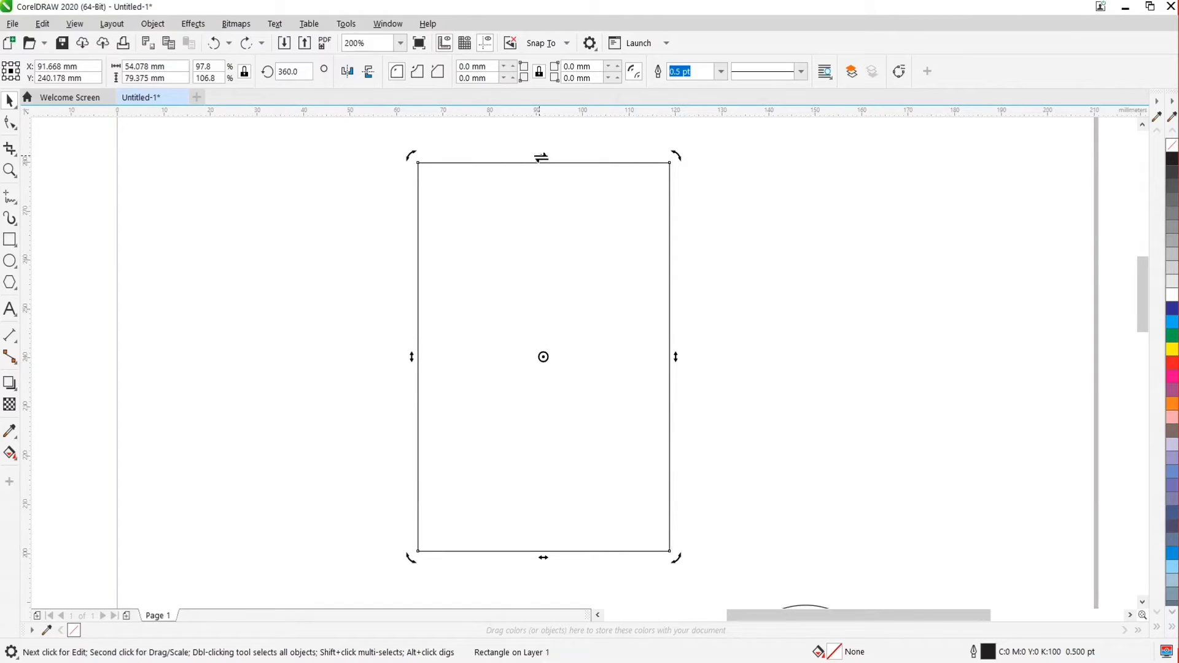
# Try skewing the rectangle from its top, left and right edges, undoing each skew
pyautogui.moveTo(542, 157); pyautogui.dragTo(607, 157)
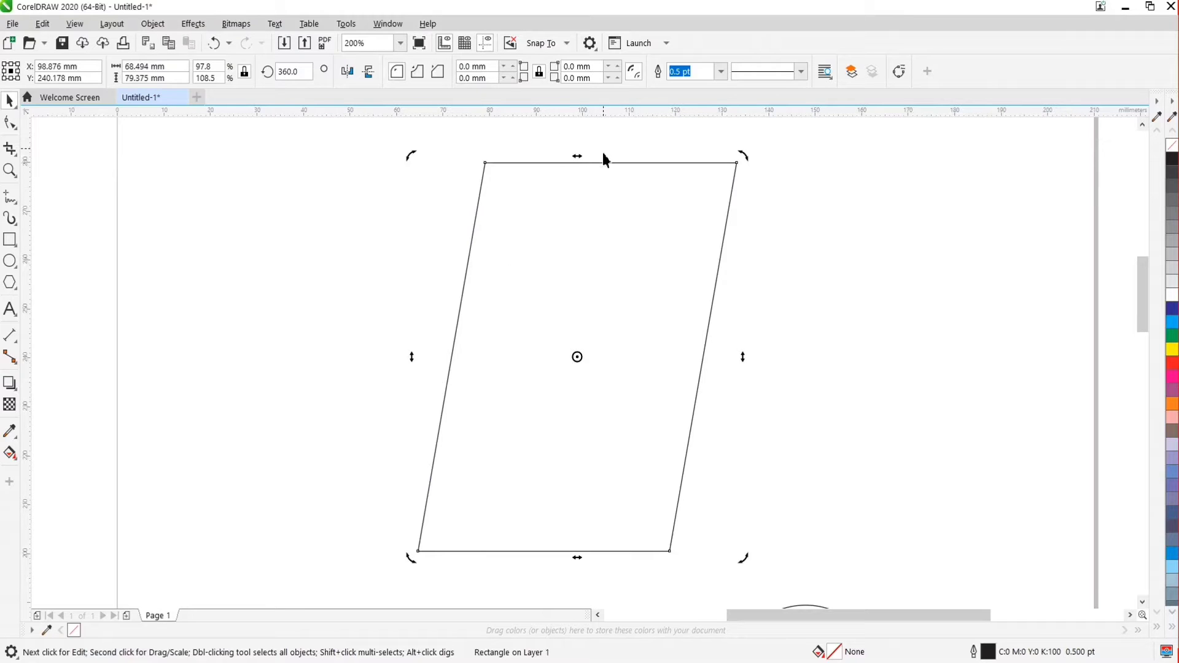
pyautogui.hotkey('ctrl', 'z')
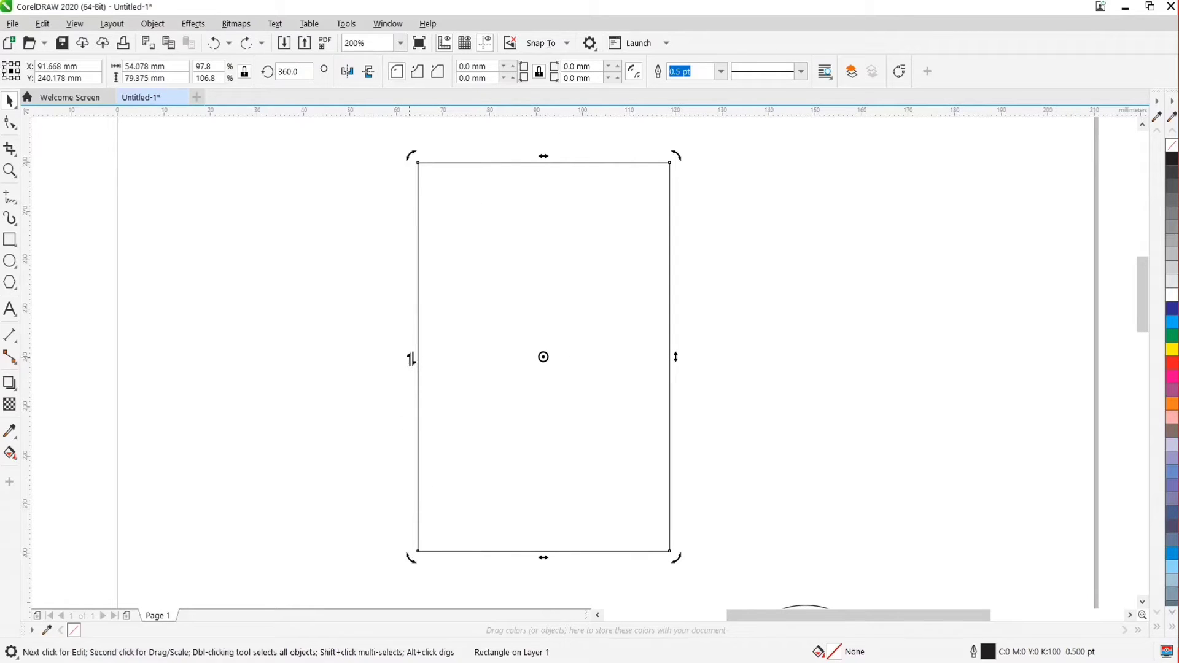
pyautogui.moveTo(413, 356); pyautogui.dragTo(419, 305)
pyautogui.hotkey('ctrl', 'z')
pyautogui.moveTo(674, 361); pyautogui.dragTo(672, 412)
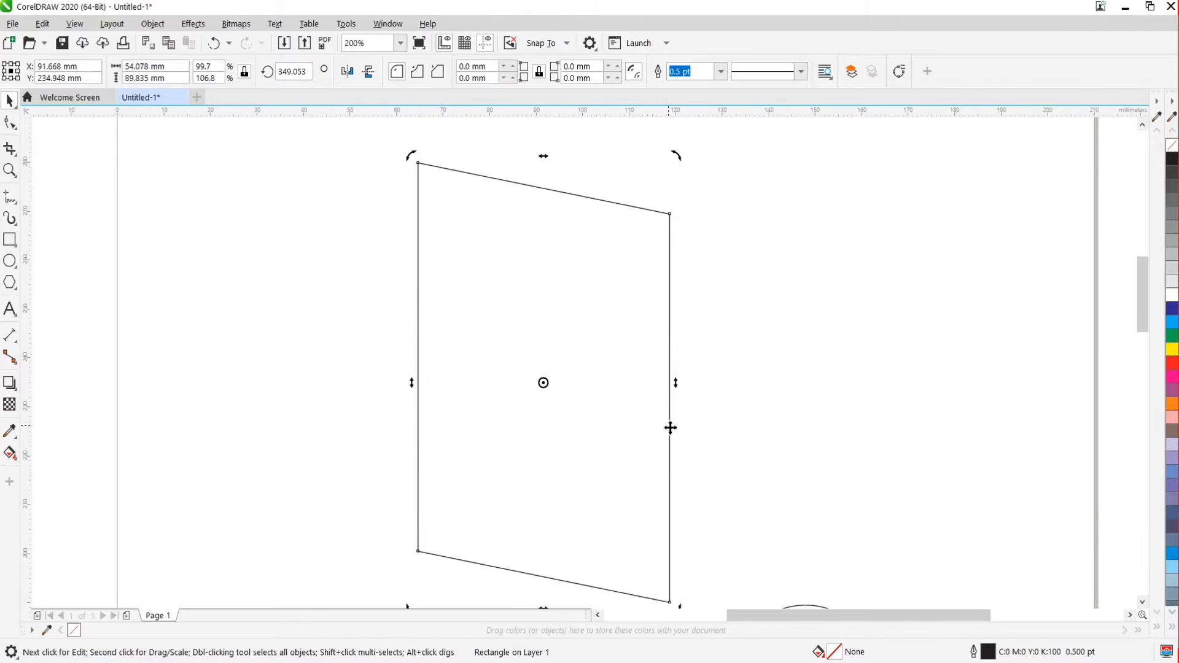
pyautogui.hotkey('ctrl', 'z')
# Try rotating the rectangle freehand to about 84.3°, undo the rotation and deselect it
pyautogui.moveTo(679, 156); pyautogui.dragTo(451, 279)
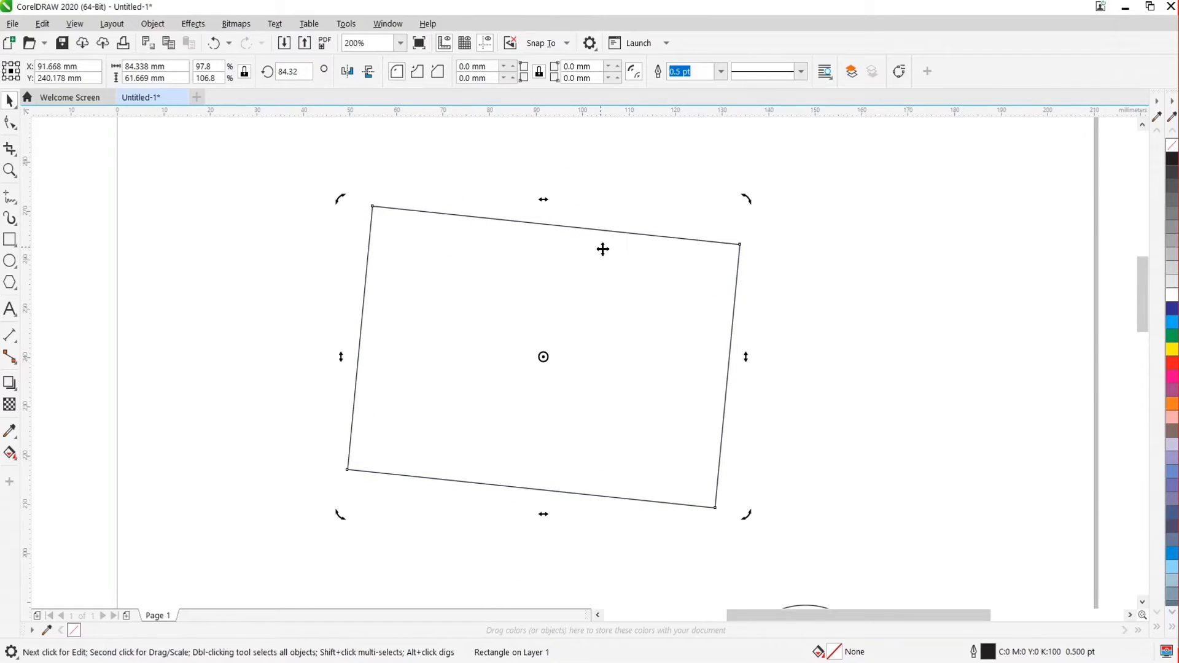
pyautogui.hotkey('ctrl', 'z')
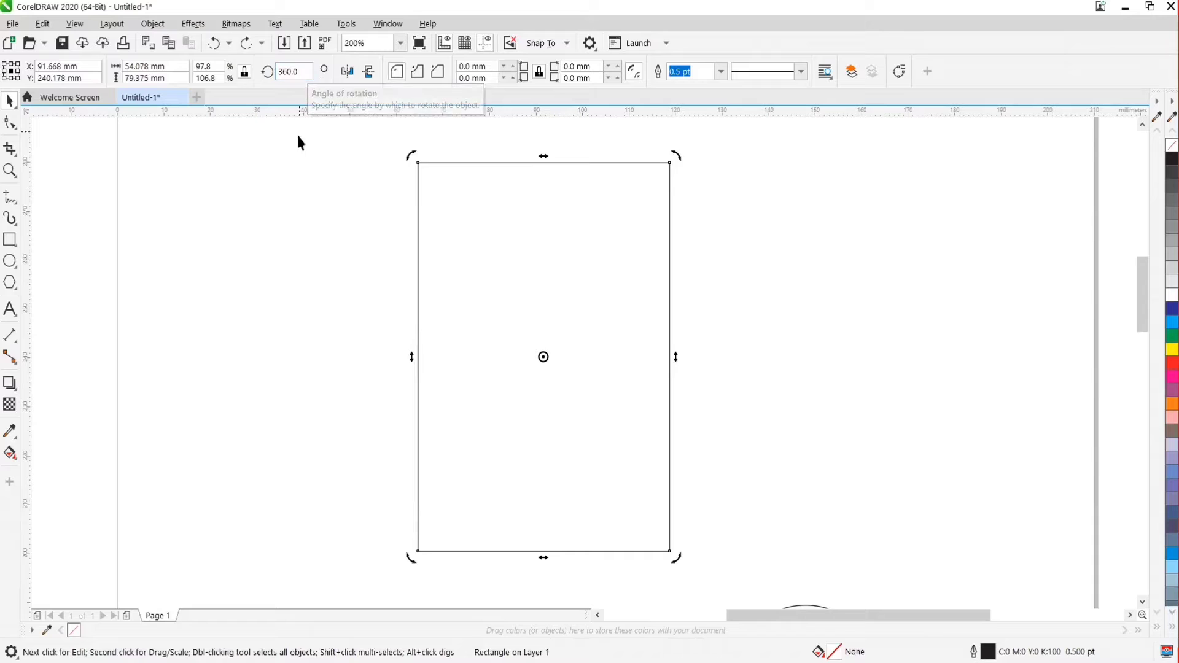
pyautogui.click(326, 174)
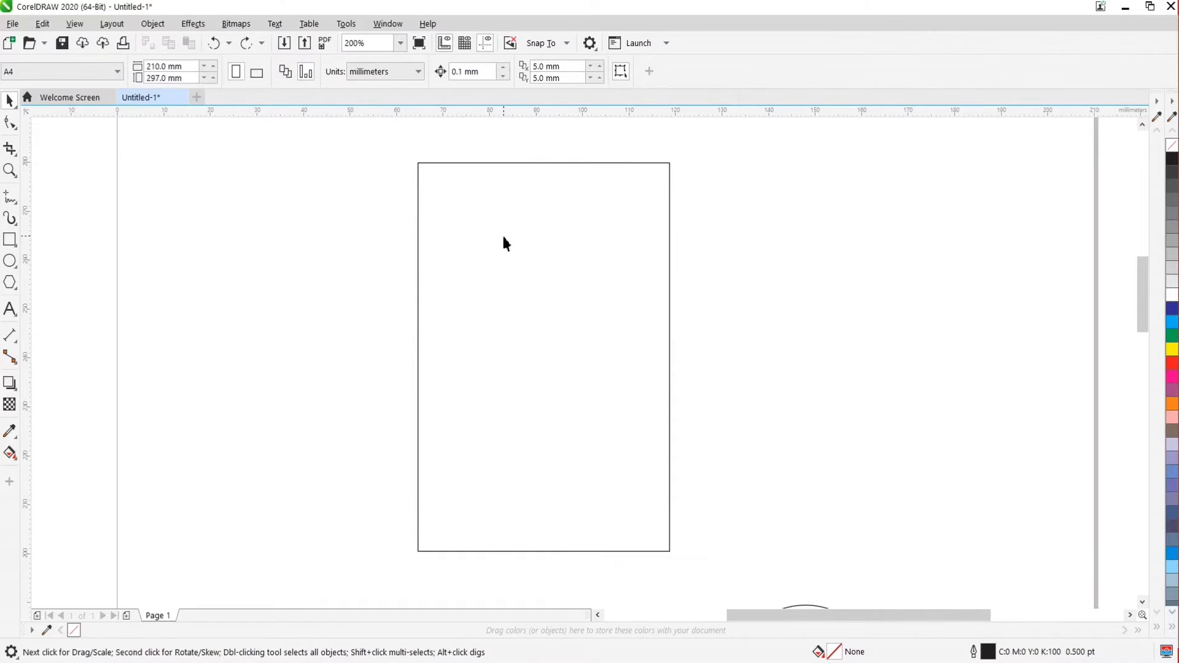
# Select the rectangle and set its angle of rotation to 180°
pyautogui.click(419, 164)
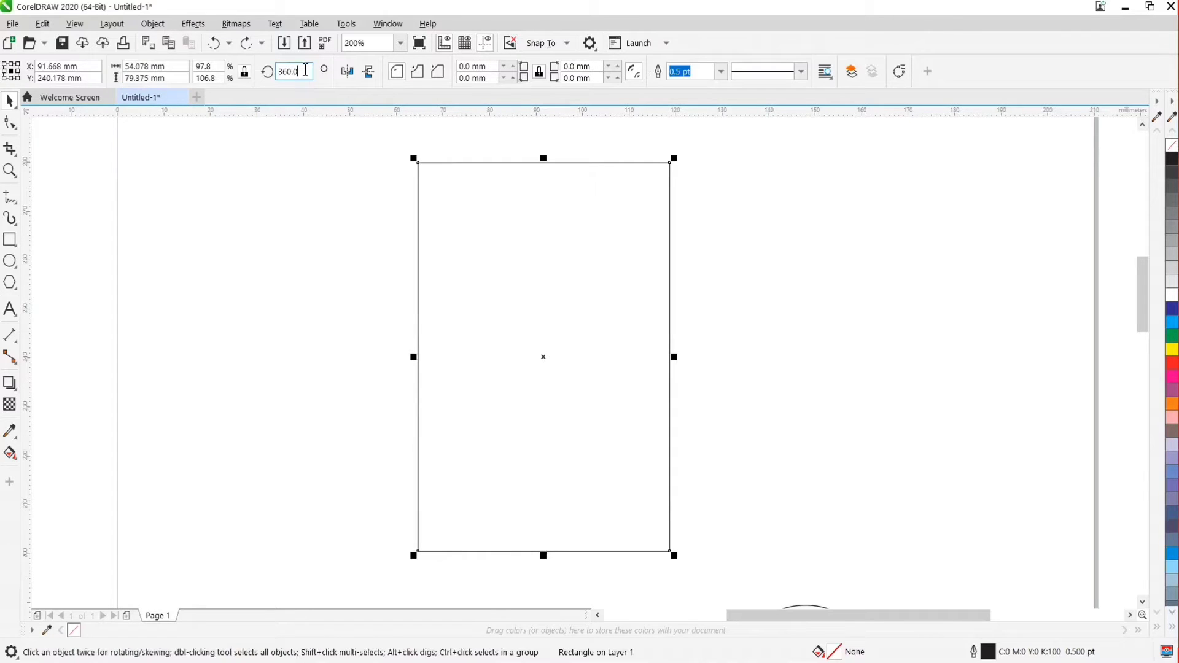
pyautogui.moveTo(305, 70); pyautogui.dragTo(283, 68)
pyautogui.write('180')
pyautogui.press('Return')
# Try an angle of rotation of 45° on the rectangle and undo it
pyautogui.doubleClick(290, 72)
pyautogui.write('45')
pyautogui.press('Return')
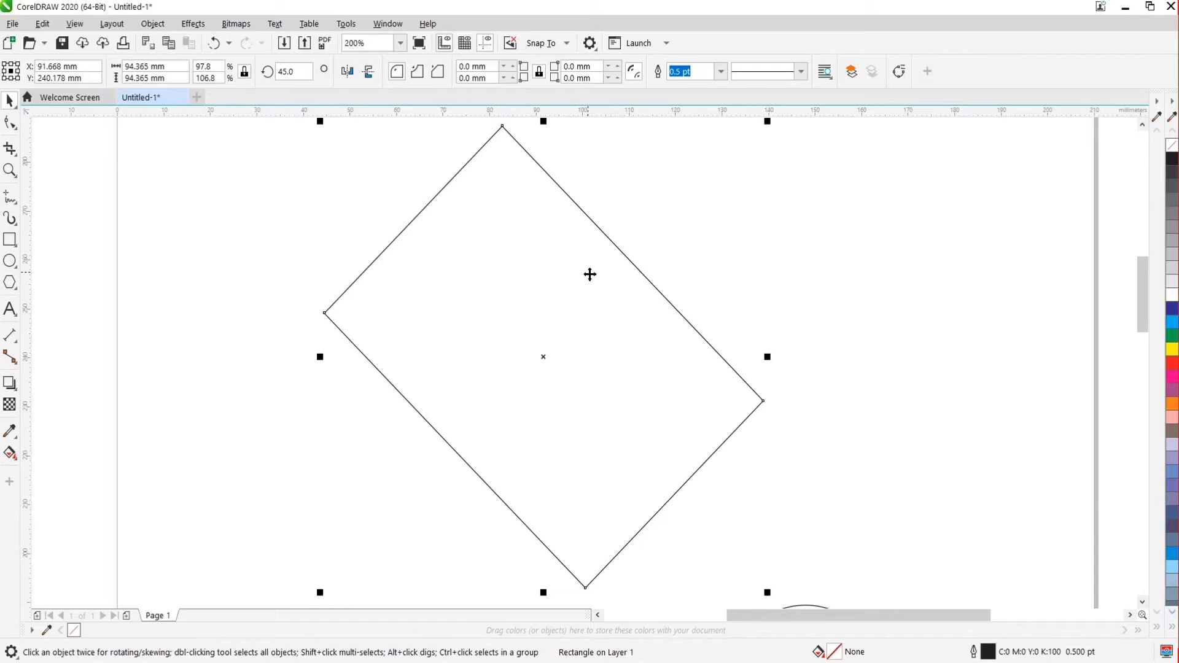
pyautogui.hotkey('ctrl', 'z')
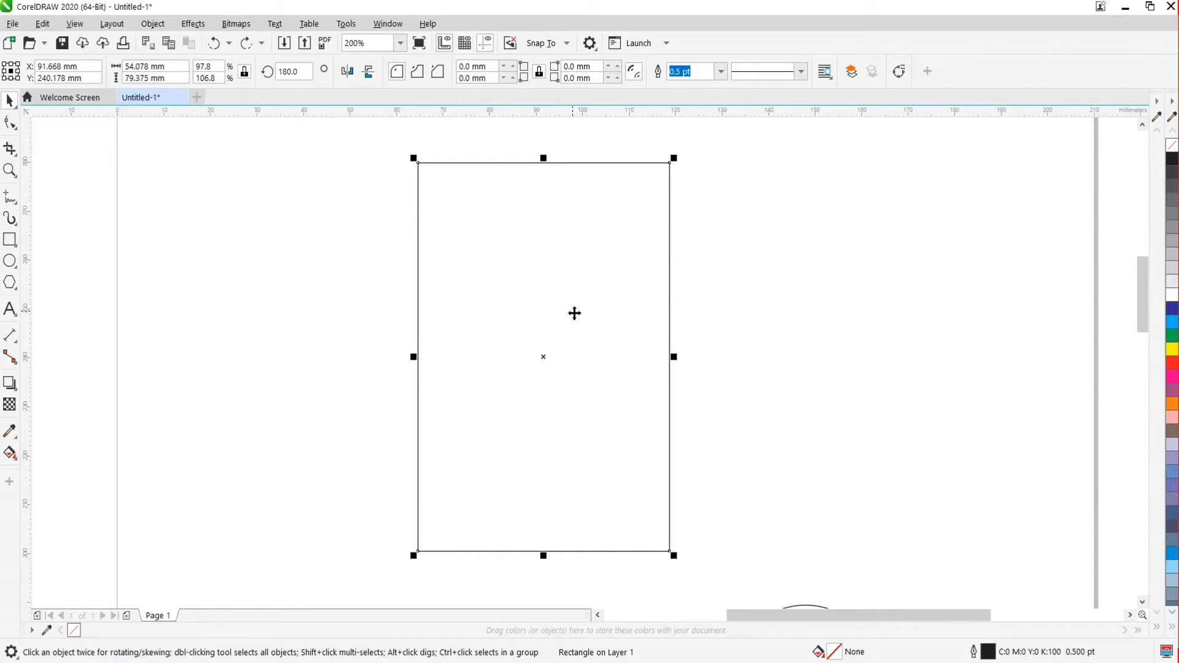
# Move the rectangle's rotation centre to the middle of its left edge, try rotating about it, and undo the rotation
pyautogui.click(546, 359)
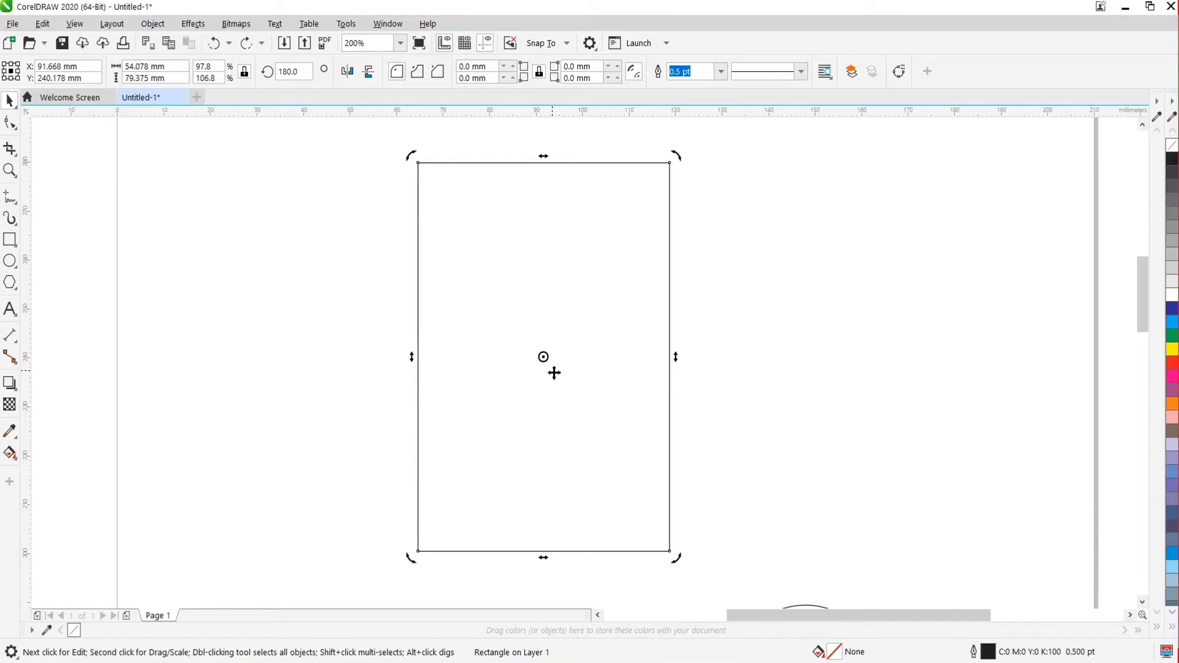
pyautogui.moveTo(545, 357); pyautogui.dragTo(418, 358)
pyautogui.moveTo(676, 155); pyautogui.dragTo(559, 447)
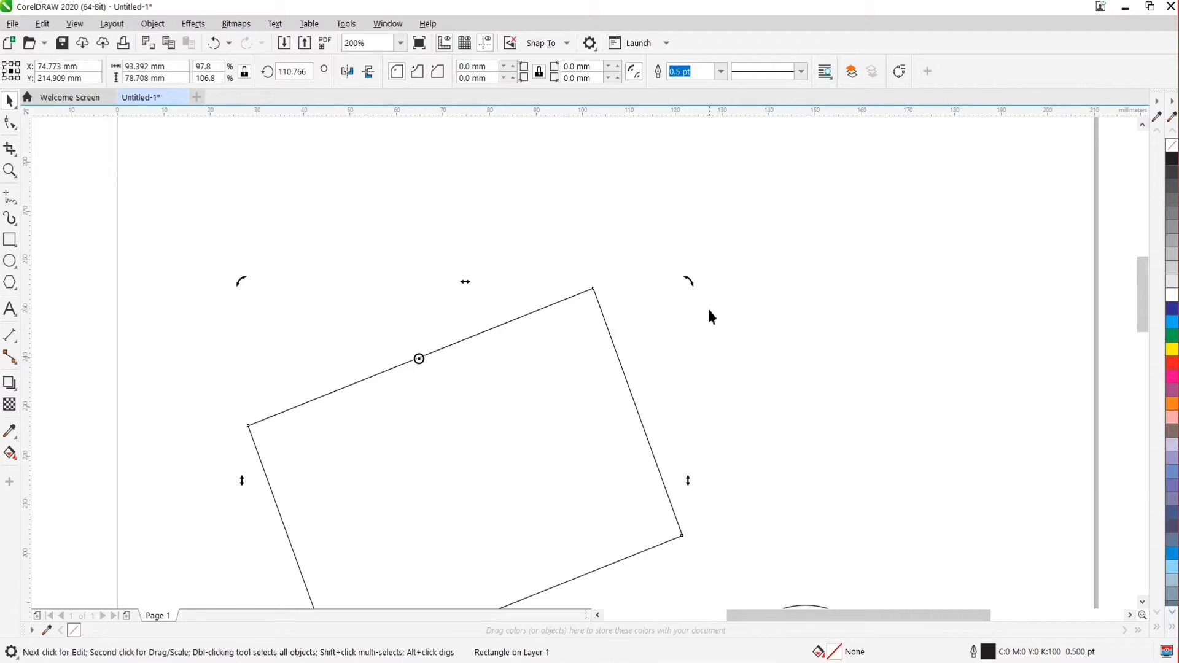
pyautogui.hotkey('ctrl', 'z')
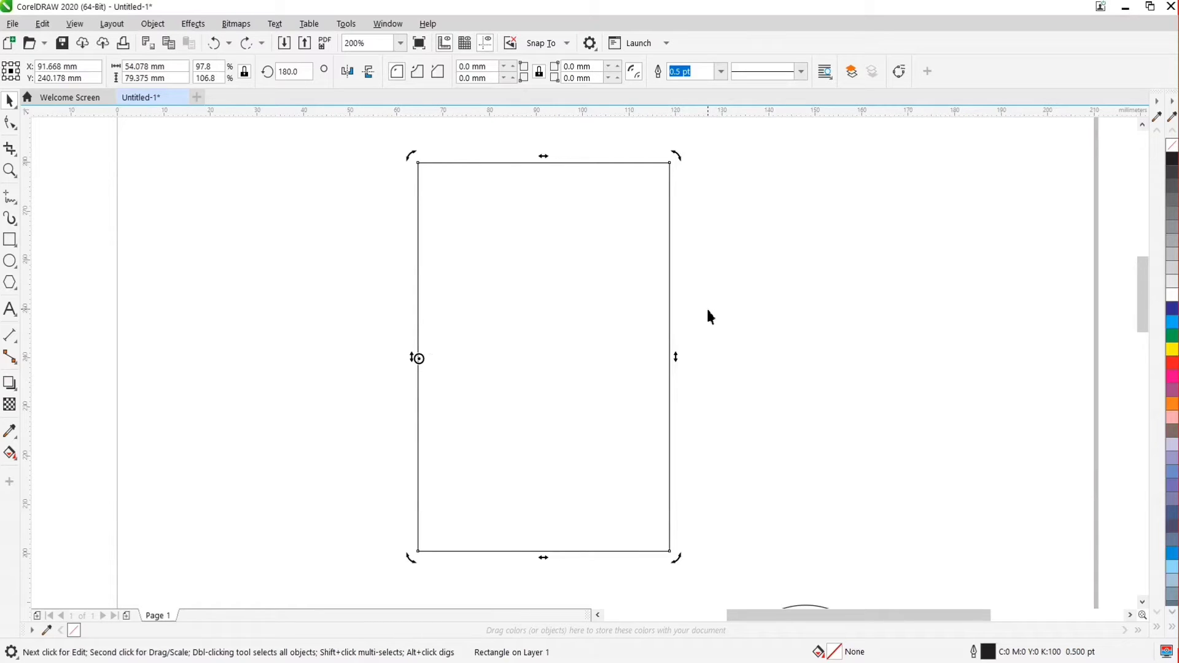
# Try moving the rectangle up and to the right and undo the move
pyautogui.click(422, 354)
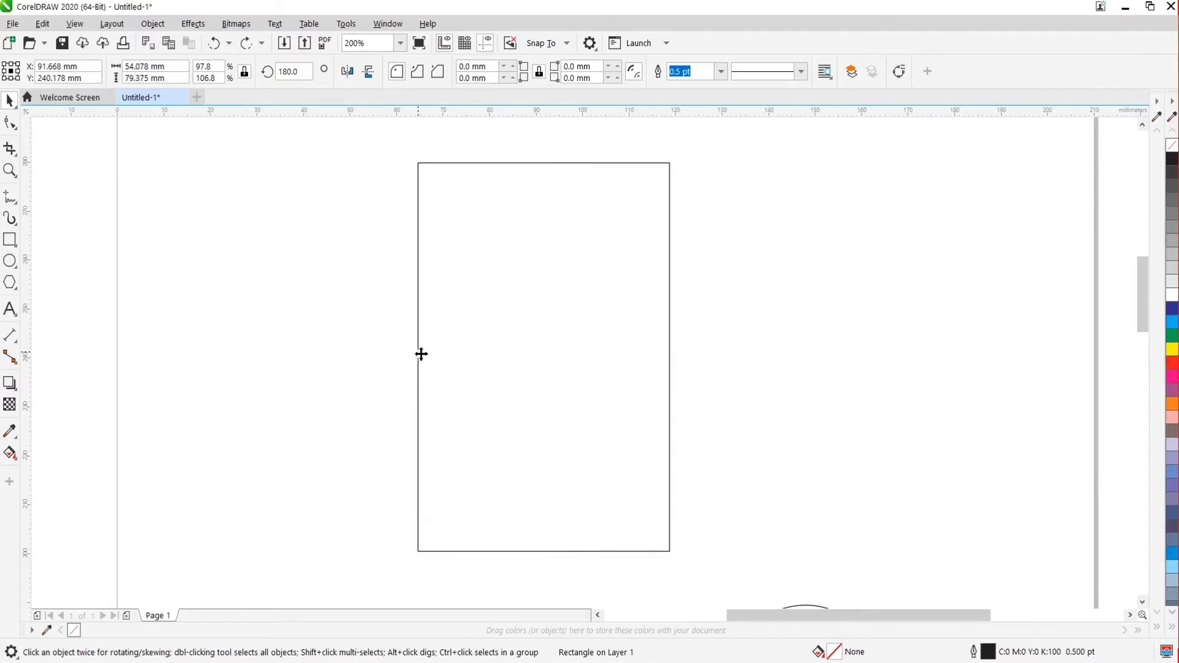
pyautogui.moveTo(421, 354); pyautogui.dragTo(541, 266)
pyautogui.hotkey('ctrl', 'z')
# Move the rectangle's rotation centre to its upper-right corner, try rotating about it, and undo the rotation
pyautogui.click(543, 359)
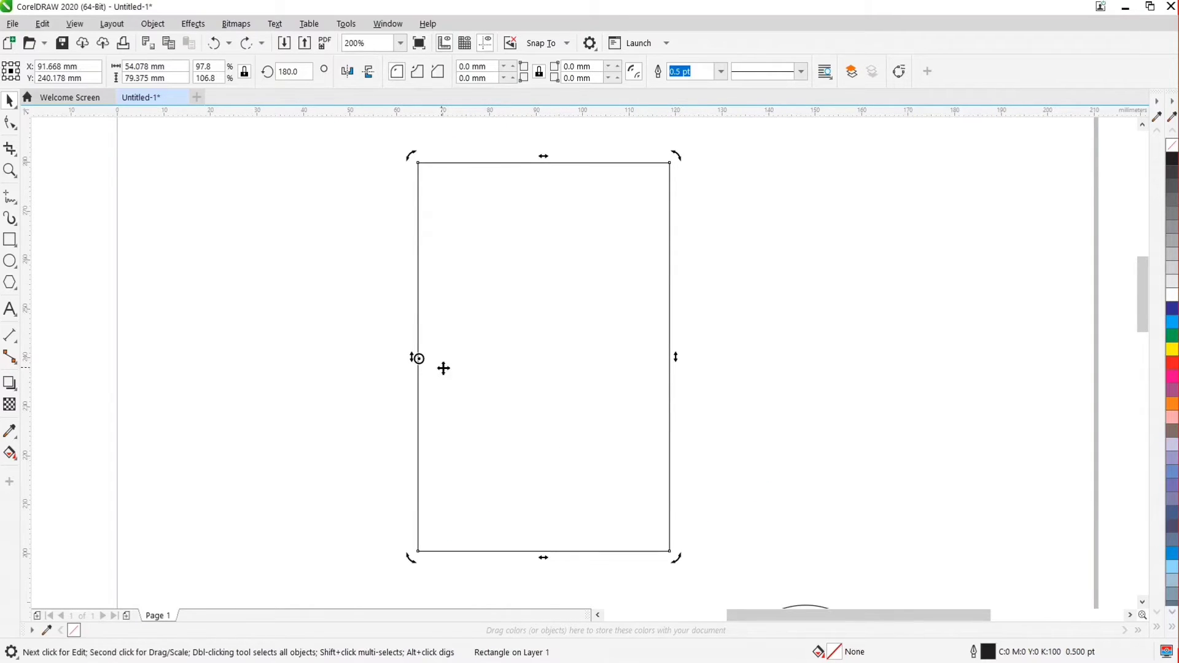
pyautogui.moveTo(418, 359)
pyautogui.mouseDown()
pyautogui.moveTo(487, 329)
pyautogui.moveTo(564, 358)
pyautogui.moveTo(574, 311)
pyautogui.moveTo(672, 181)
pyautogui.moveTo(668, 161)
pyautogui.mouseUp()
pyautogui.moveTo(410, 560); pyautogui.dragTo(642, 571)
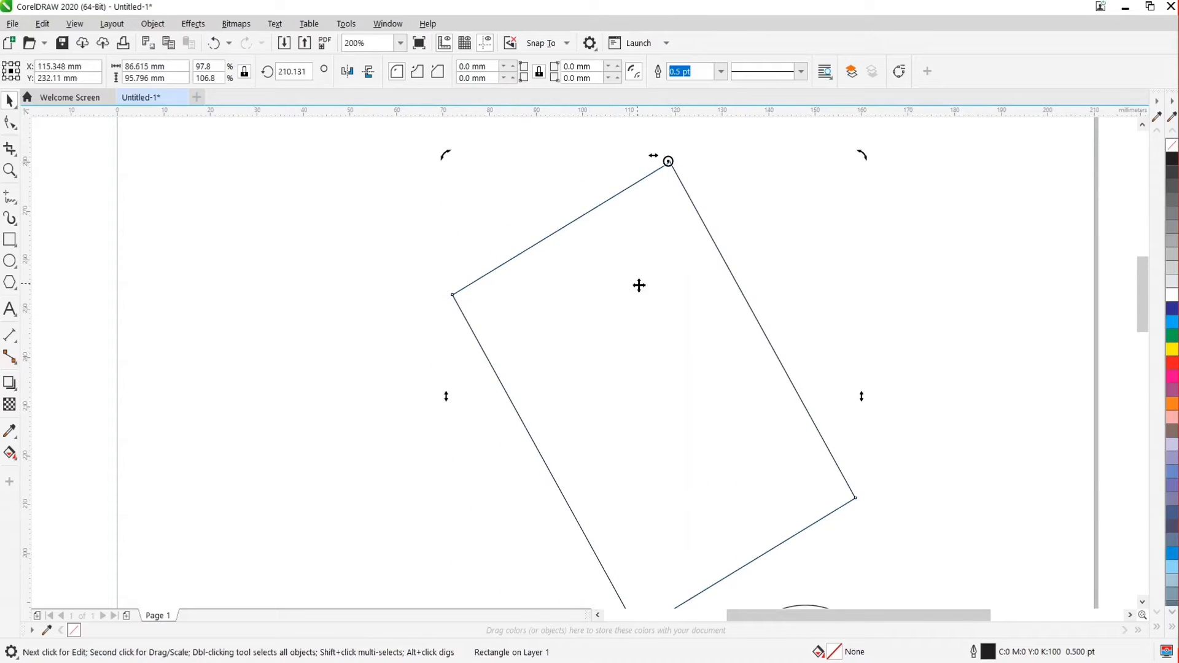
pyautogui.hotkey('ctrl', 'z')
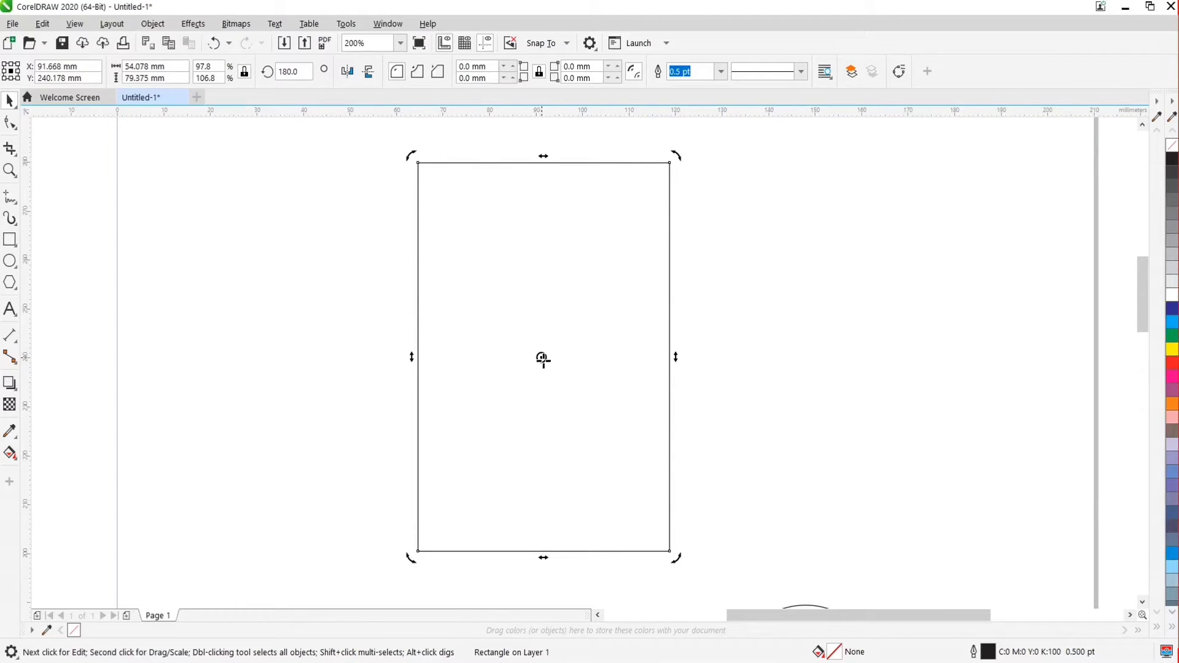
# Rotate the rectangle about its own centre to about 91.4° and undo a further trial rotation
pyautogui.doubleClick(509, 407)
pyautogui.moveTo(544, 357)
pyautogui.mouseDown()
pyautogui.moveTo(467, 466)
pyautogui.moveTo(458, 519)
pyautogui.moveTo(491, 427)
pyautogui.mouseUp()
pyautogui.moveTo(564, 299)
pyautogui.mouseDown()
pyautogui.moveTo(645, 344)
pyautogui.moveTo(627, 285)
pyautogui.moveTo(579, 227)
pyautogui.moveTo(480, 215)
pyautogui.moveTo(440, 271)
pyautogui.moveTo(528, 355)
pyautogui.moveTo(537, 506)
pyautogui.moveTo(556, 379)
pyautogui.mouseUp()
pyautogui.moveTo(678, 153); pyautogui.dragTo(653, 439)
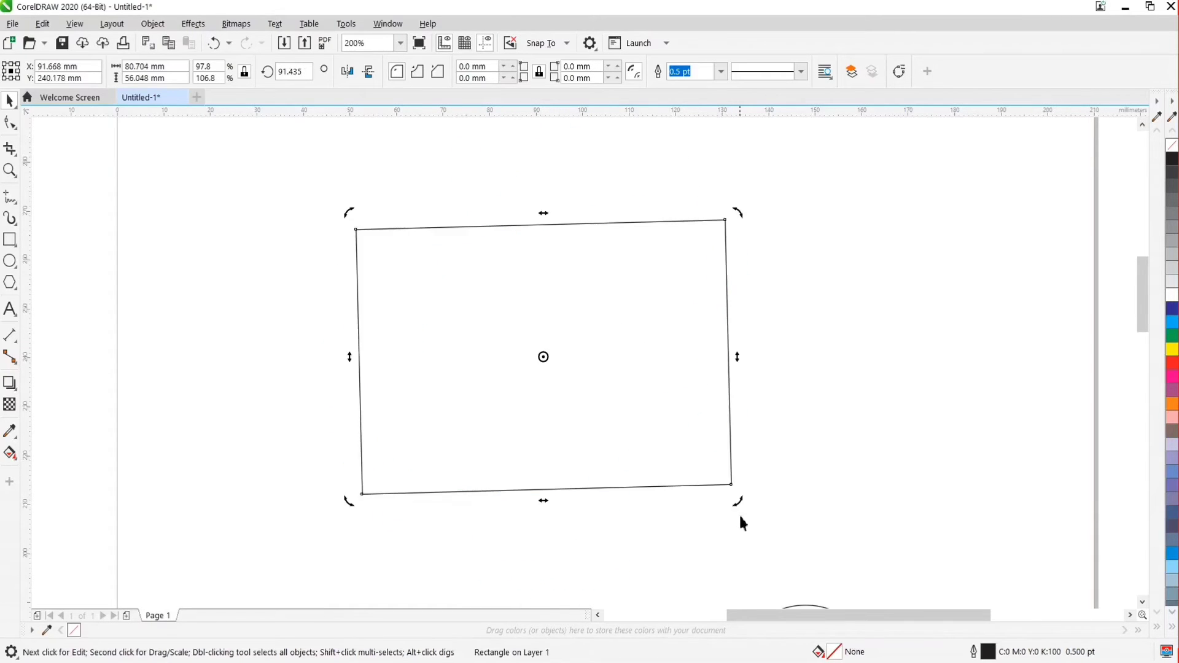
pyautogui.moveTo(736, 498); pyautogui.dragTo(533, 599)
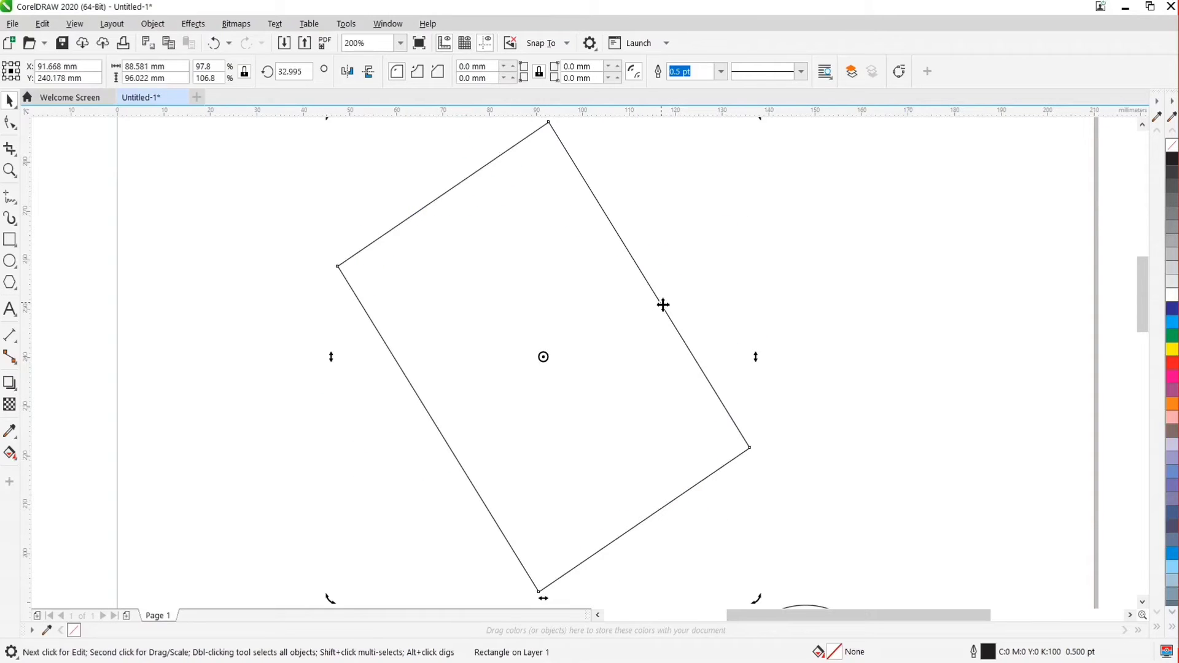
pyautogui.hotkey('ctrl', 'z')
# Delete the rotated rectangle and the leftmost ellipse
pyautogui.scroll(-3, 617, 290)
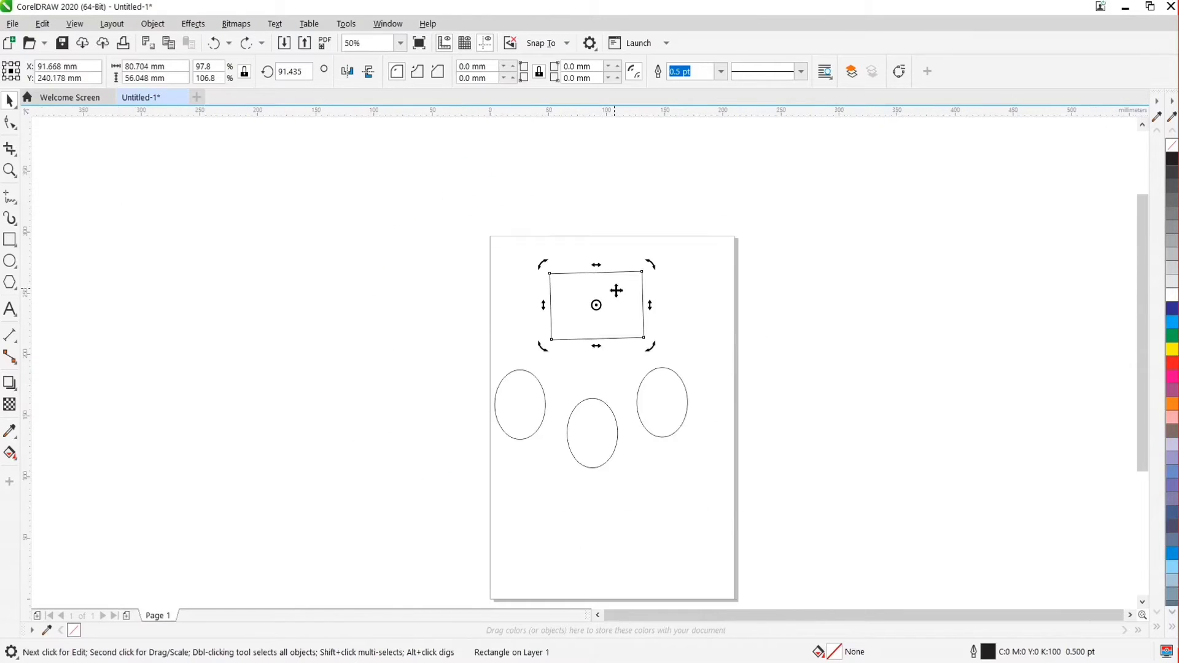
pyautogui.scroll(1, 616, 313)
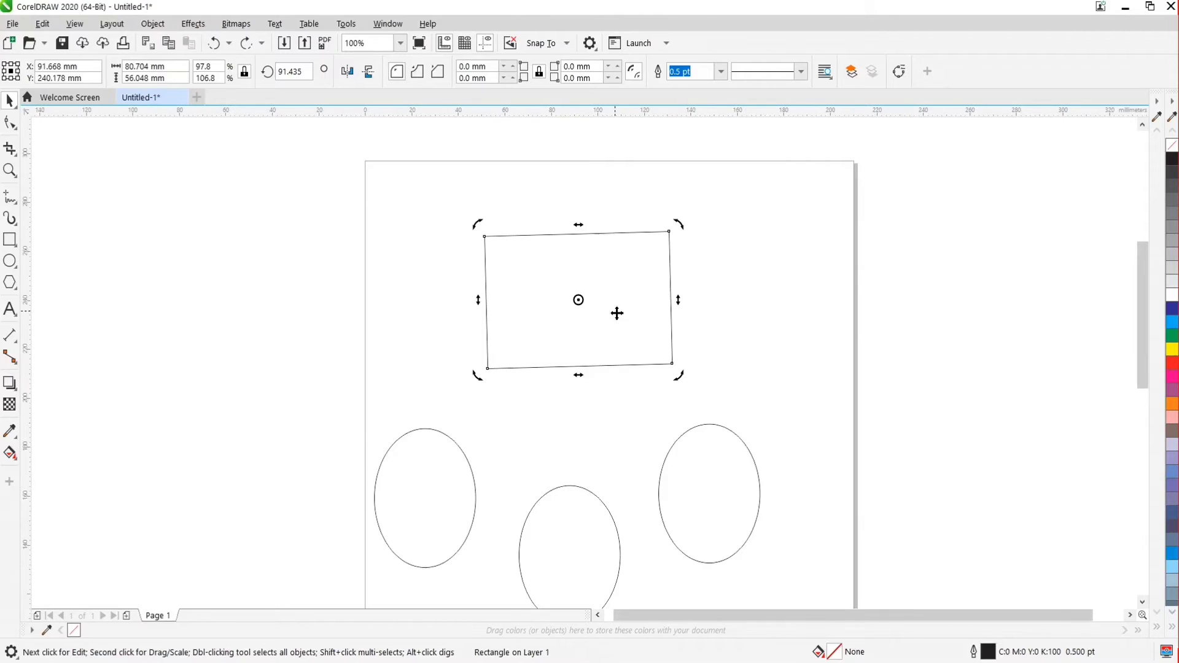
pyautogui.press('Delete')
pyautogui.click(474, 477)
pyautogui.press('Delete')
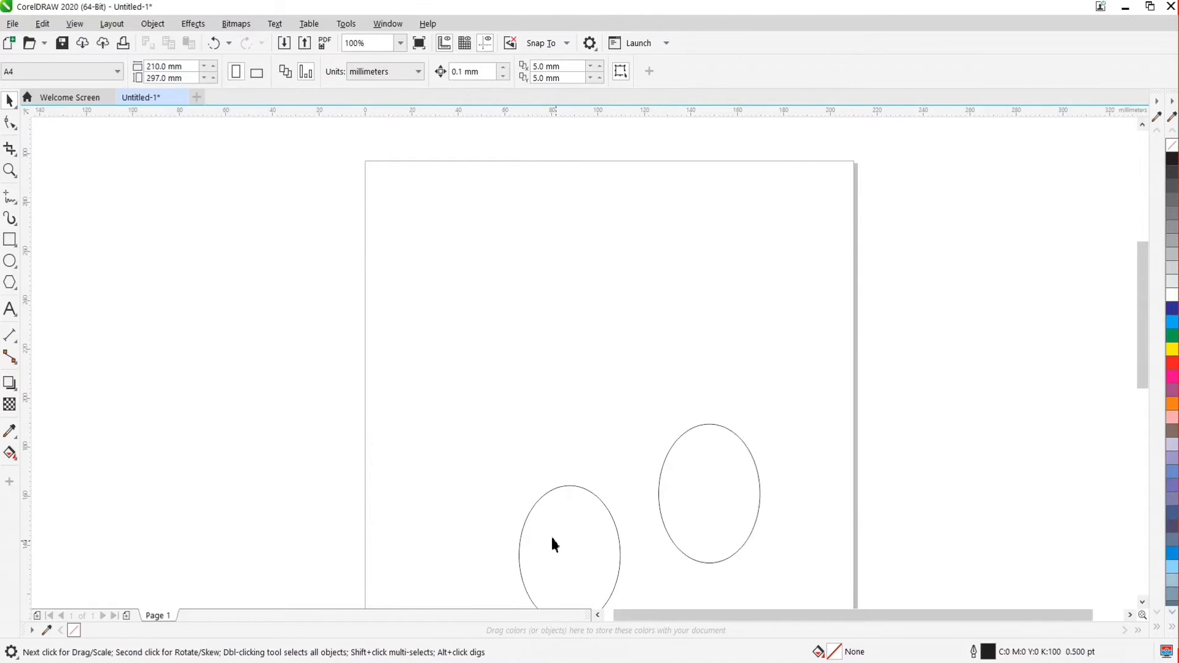
# Move the middle ellipse to the upper part of the page and enlarge it to about 75.6 × 73.7 mm
pyautogui.moveTo(555, 545); pyautogui.dragTo(549, 305)
pyautogui.moveTo(569, 396); pyautogui.dragTo(685, 421)
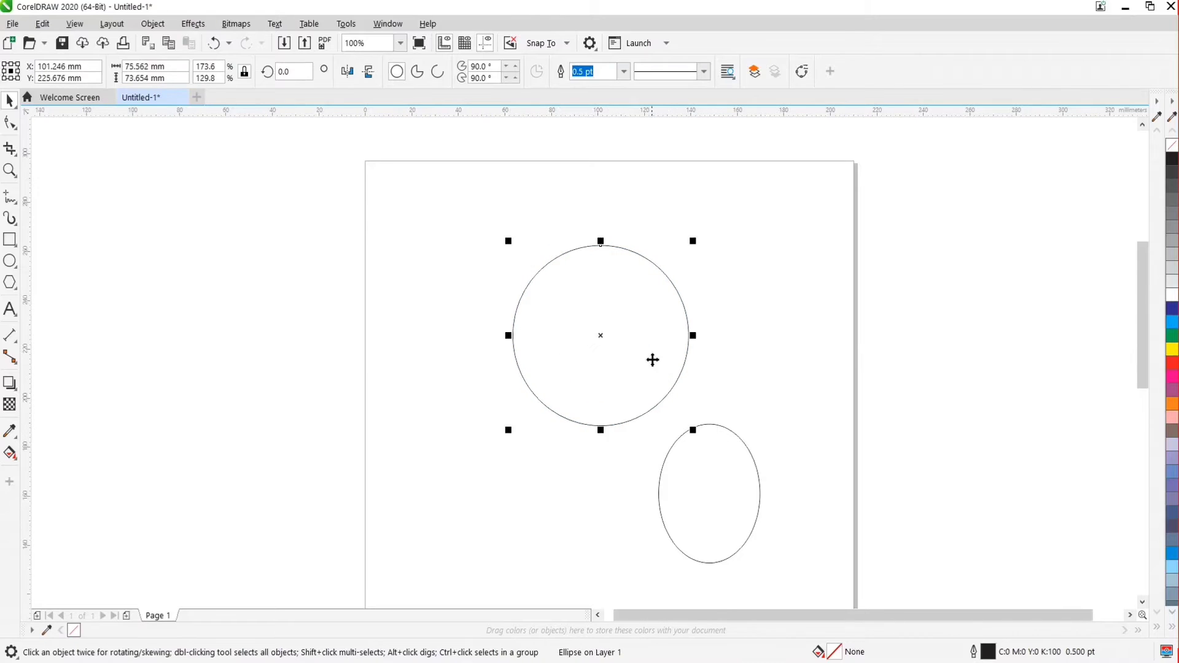
pyautogui.moveTo(651, 358); pyautogui.dragTo(600, 359)
# Delete the smaller ellipse at the lower right, leaving only the large near-circular one
pyautogui.click(693, 500)
pyautogui.press('Delete')
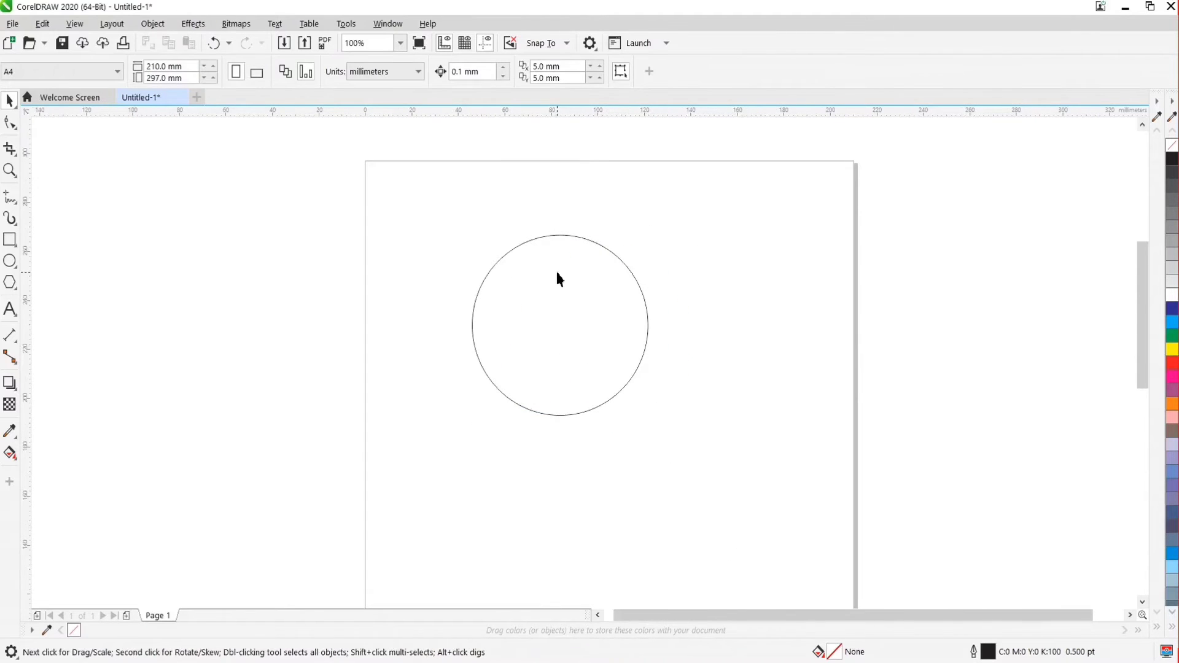
pyautogui.scroll(2, 555, 269)
pyautogui.scroll(-1, 543, 319)
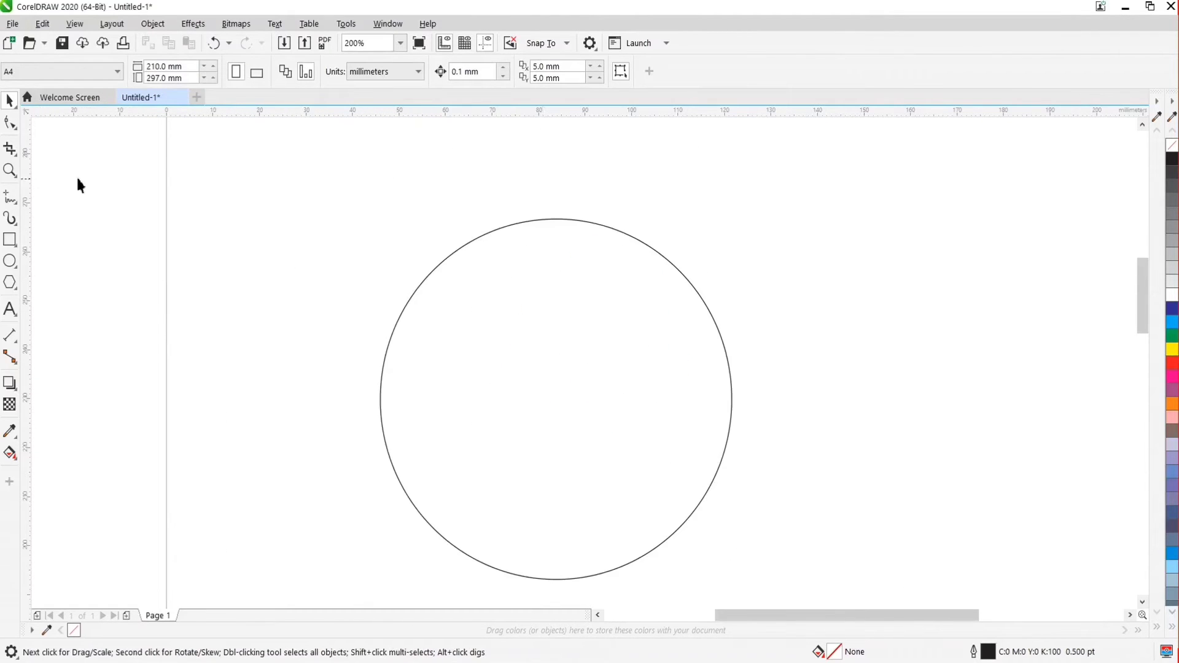
pyautogui.click(9, 103)
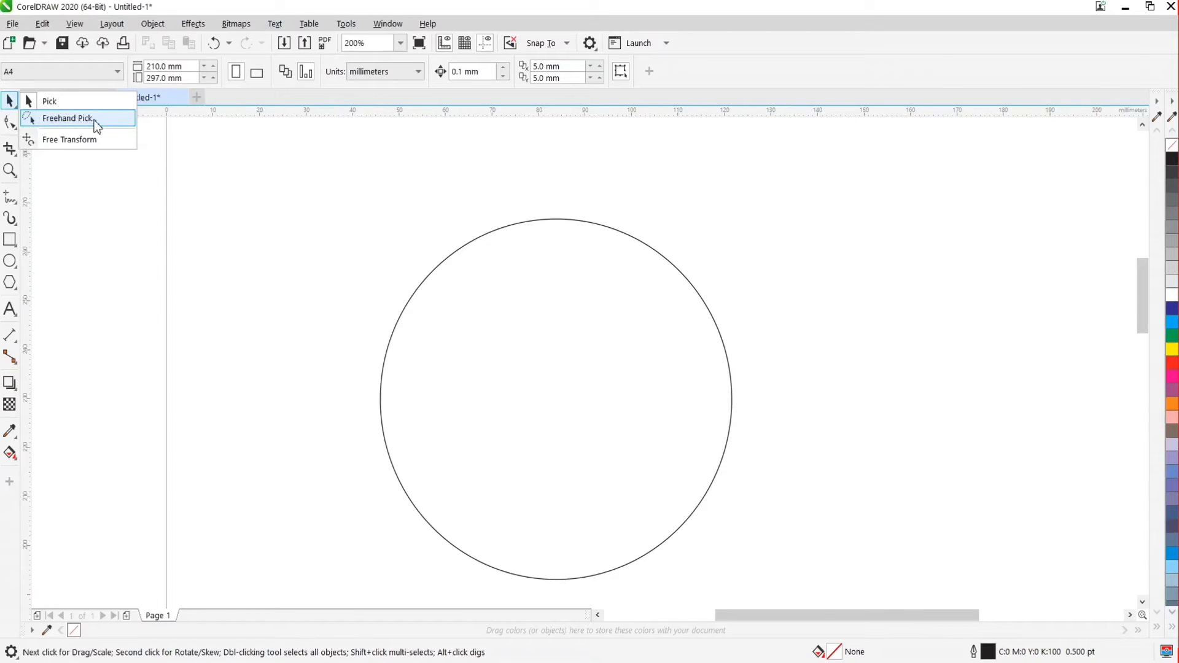
pyautogui.click(66, 102)
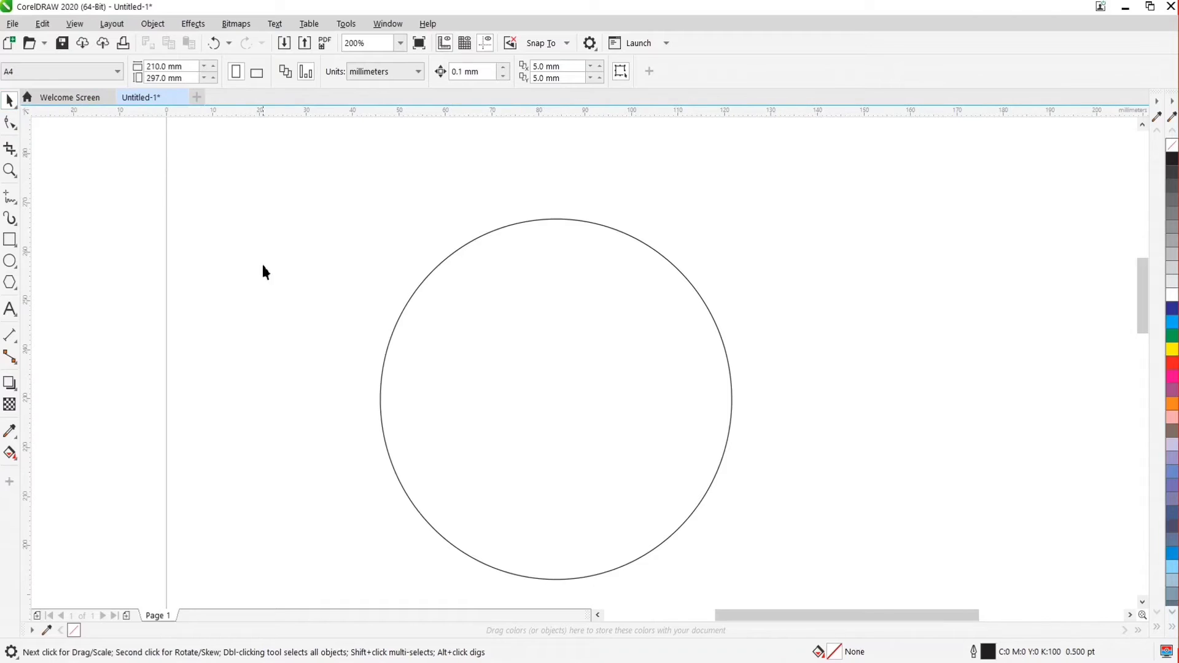
pyautogui.scroll(-2, 448, 377)
pyautogui.scroll(2, 501, 329)
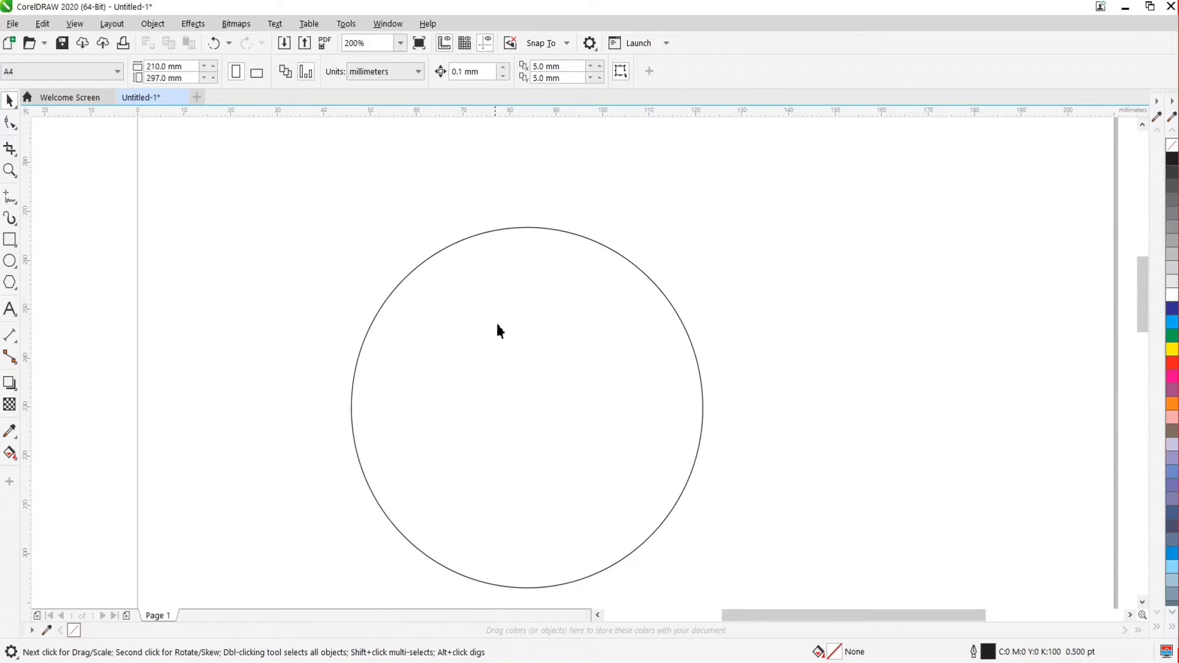
pyautogui.click(505, 316)
pyautogui.click(171, 316)
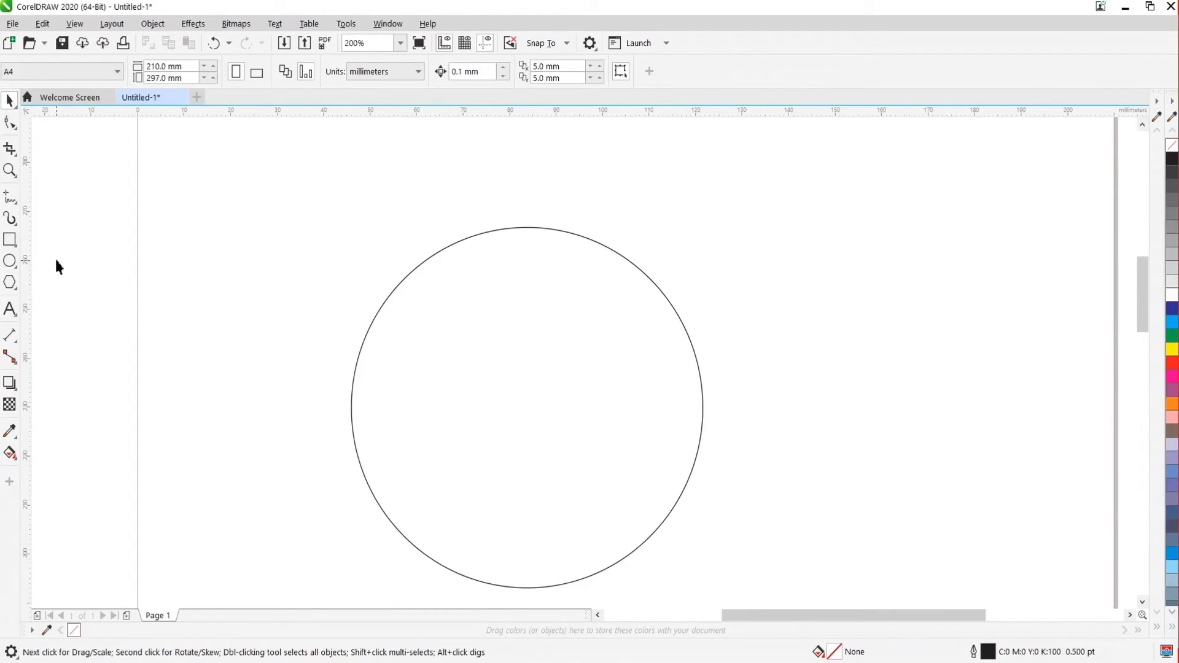
# Draw a small rectangle about 5.6 × 5.7 mm inside the large ellipse's upper left and copy it up and to the right
pyautogui.click(10, 240)
pyautogui.moveTo(197, 266)
pyautogui.mouseDown()
pyautogui.moveTo(252, 312)
pyautogui.moveTo(230, 299)
pyautogui.moveTo(452, 303)
pyautogui.moveTo(432, 300)
pyautogui.moveTo(510, 273)
pyautogui.moveTo(508, 212)
pyautogui.mouseUp()
pyautogui.click(9, 100)
pyautogui.click(209, 399)
pyautogui.scroll(1, 443, 321)
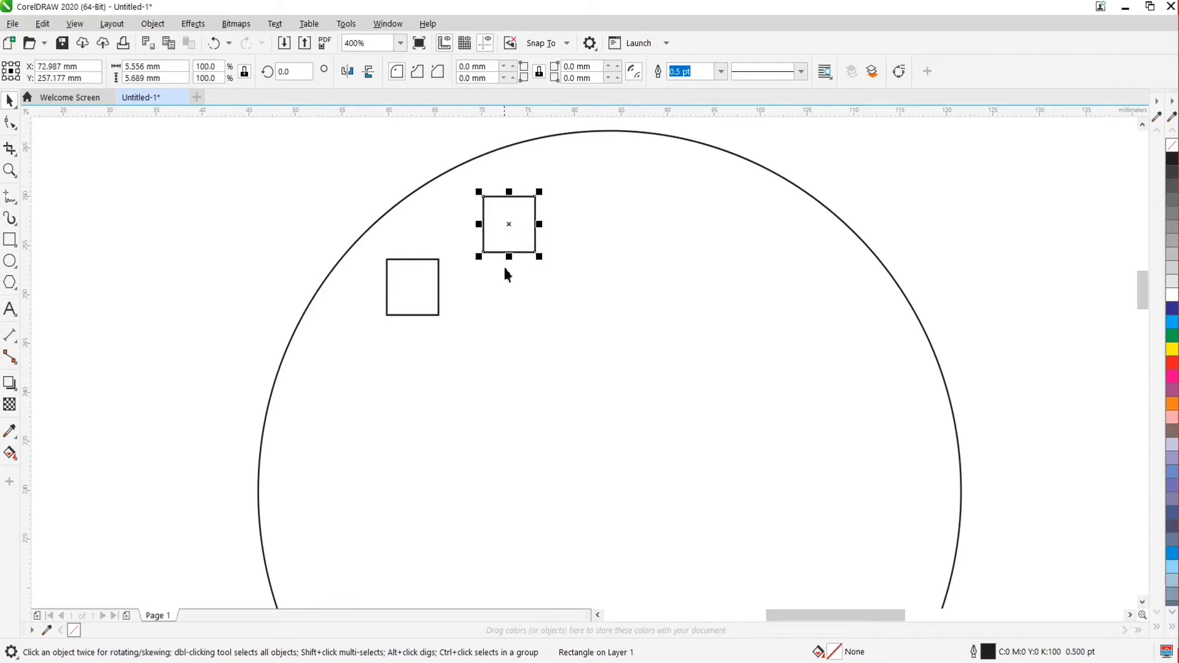
# Place nine more copies of the small rectangle across the upper half and left side of the large ellipse, and deselect
pyautogui.moveTo(511, 225); pyautogui.dragTo(603, 208)
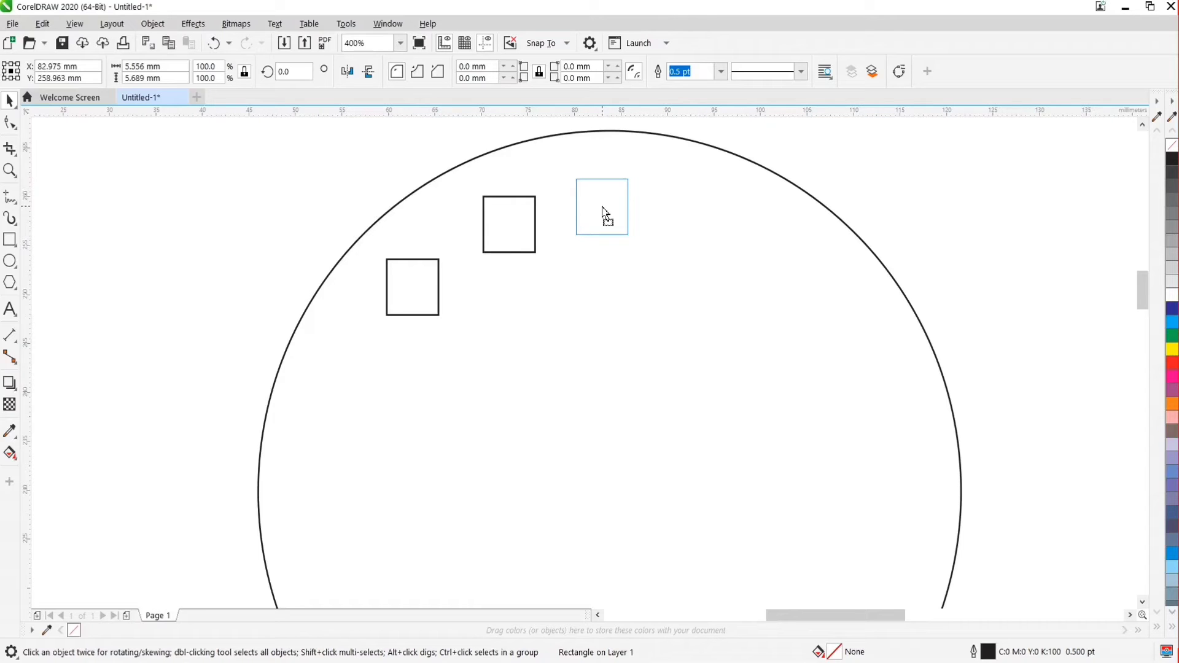
pyautogui.moveTo(602, 207)
pyautogui.mouseDown()
pyautogui.moveTo(567, 206)
pyautogui.moveTo(605, 190)
pyautogui.mouseUp()
pyautogui.moveTo(605, 190); pyautogui.dragTo(389, 533)
pyautogui.scroll(-2, 607, 323)
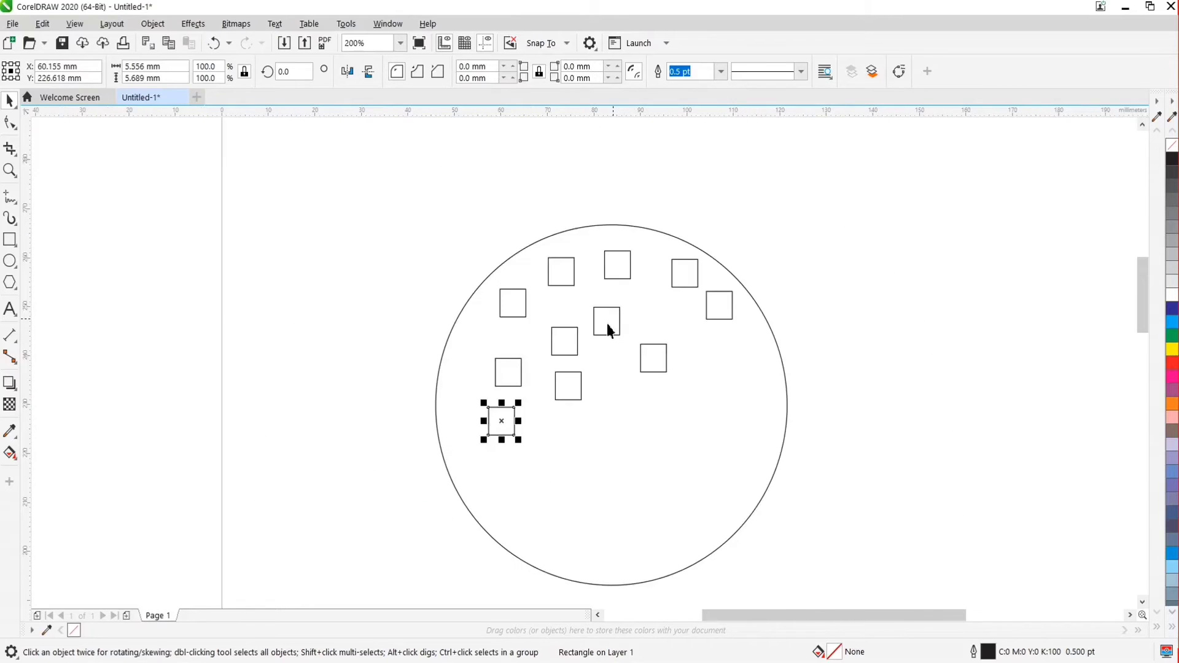
pyautogui.scroll(2, 599, 334)
pyautogui.click(1070, 329)
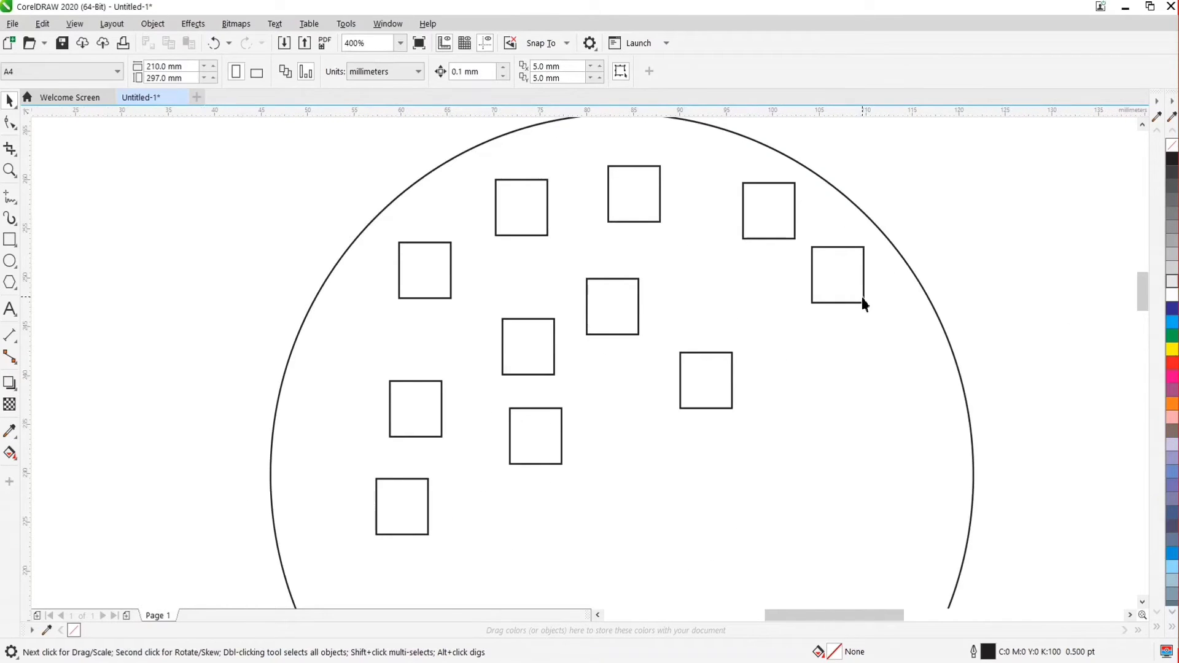
# Fill the rightmost small rectangle red, its upper-left neighbour yellow, and the one near the ellipse's top blue
pyautogui.click(864, 266)
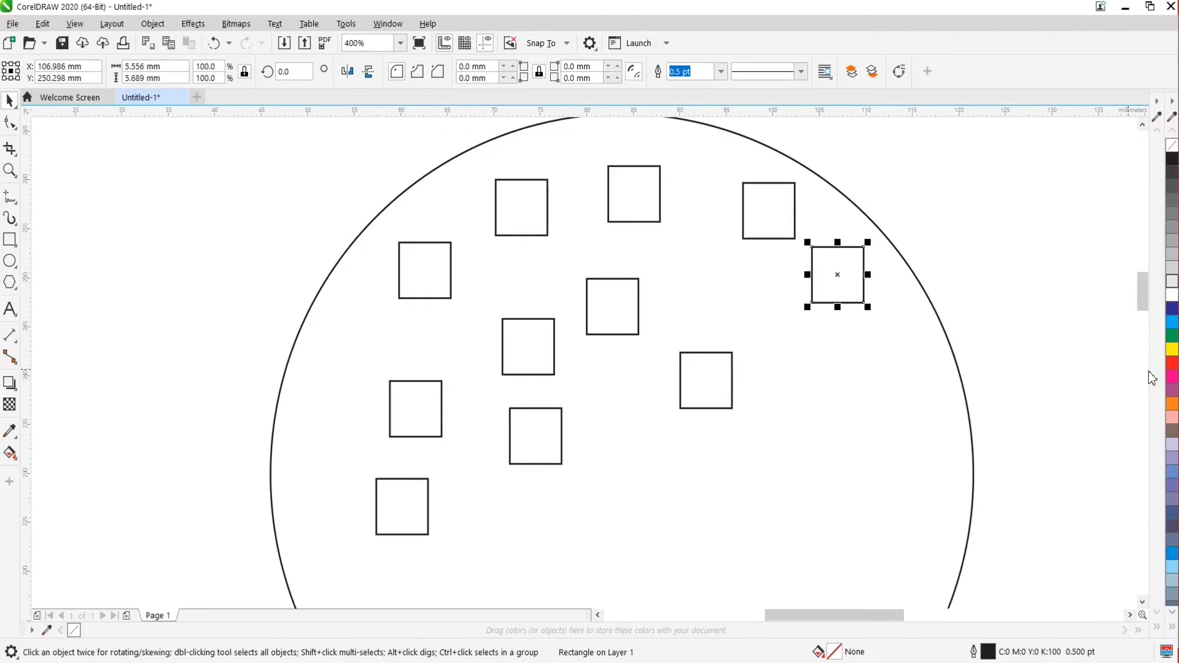
pyautogui.click(1172, 364)
pyautogui.click(779, 239)
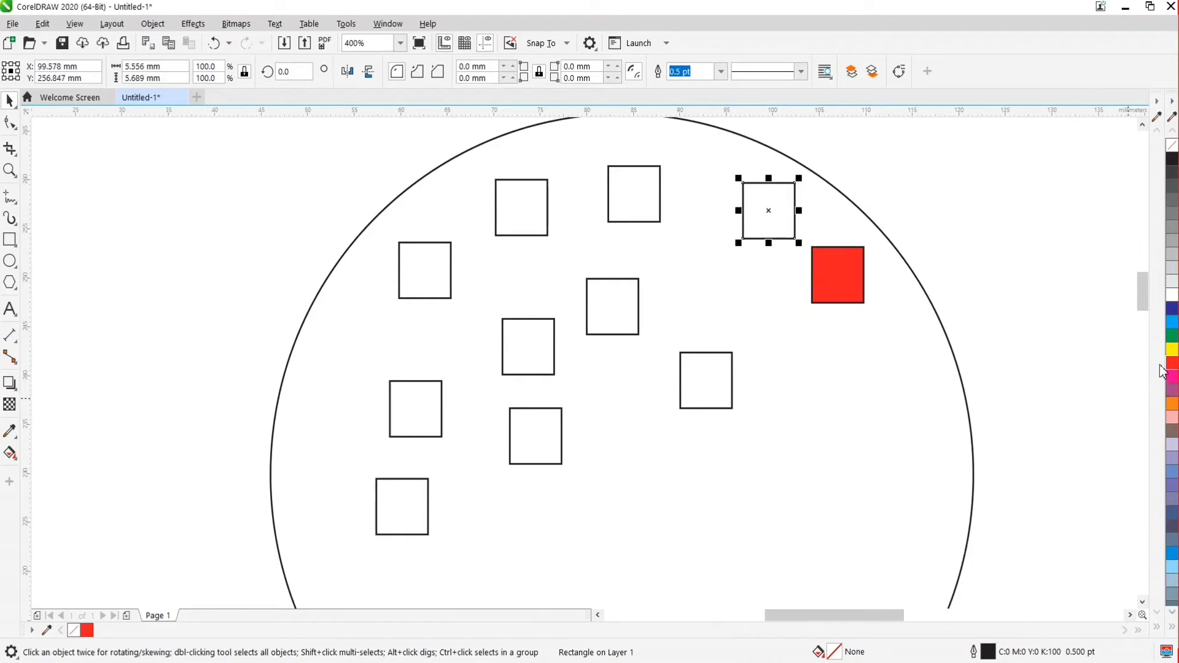
pyautogui.click(1172, 350)
pyautogui.click(608, 174)
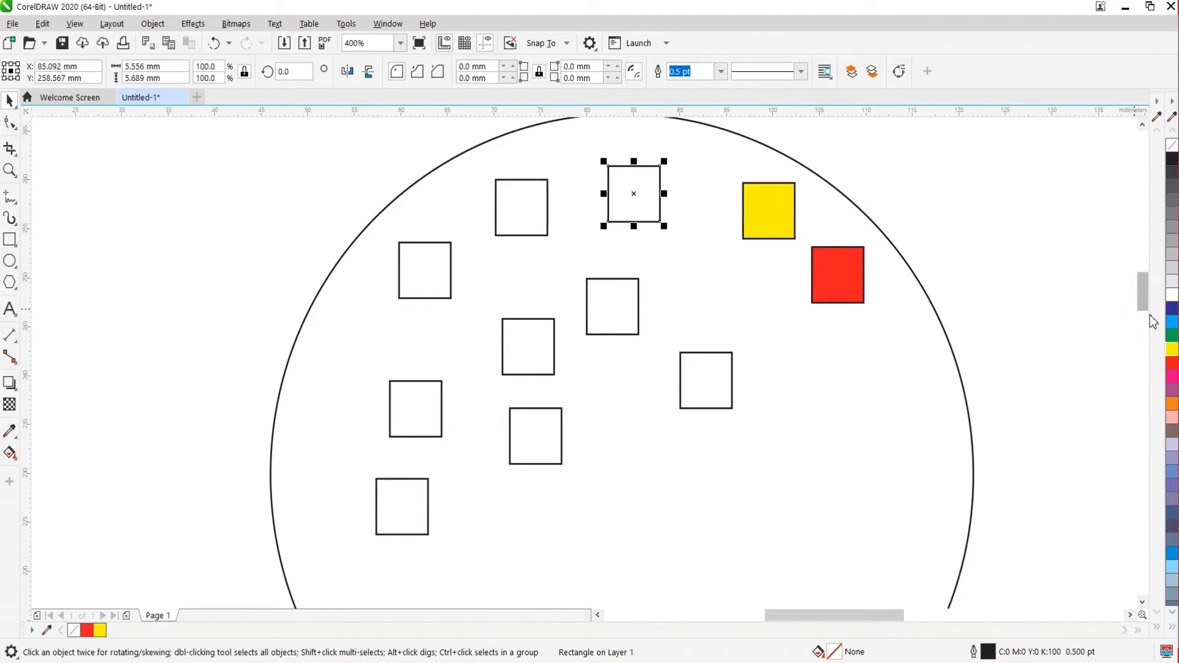
pyautogui.click(1172, 321)
# Fill the rightmost central rectangle purple, the unfilled one below the blue rectangle green, and the unfilled one at the blue rectangle's left orange
pyautogui.click(709, 372)
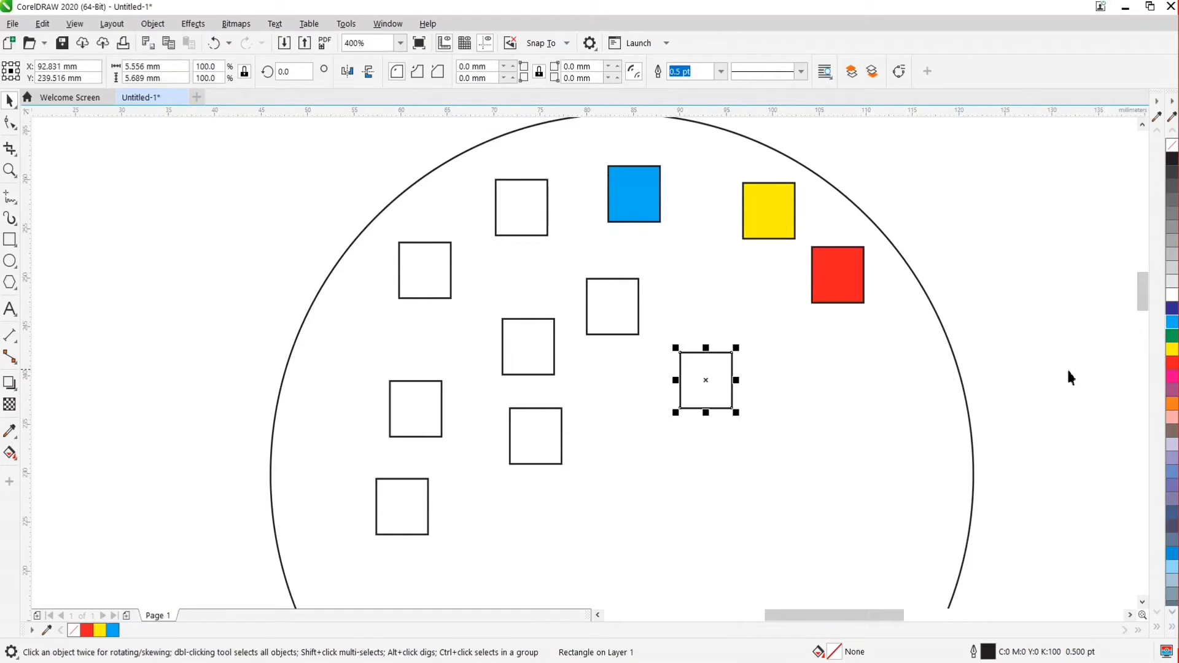
pyautogui.click(1172, 394)
pyautogui.click(621, 308)
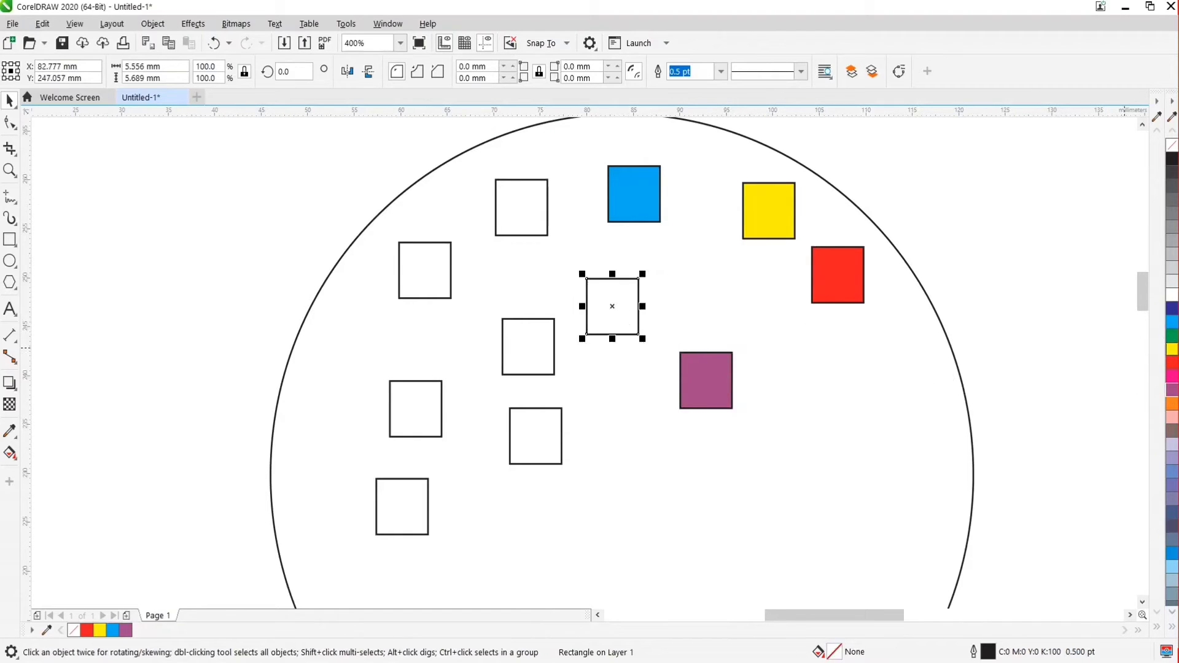
pyautogui.click(1172, 335)
pyautogui.click(547, 229)
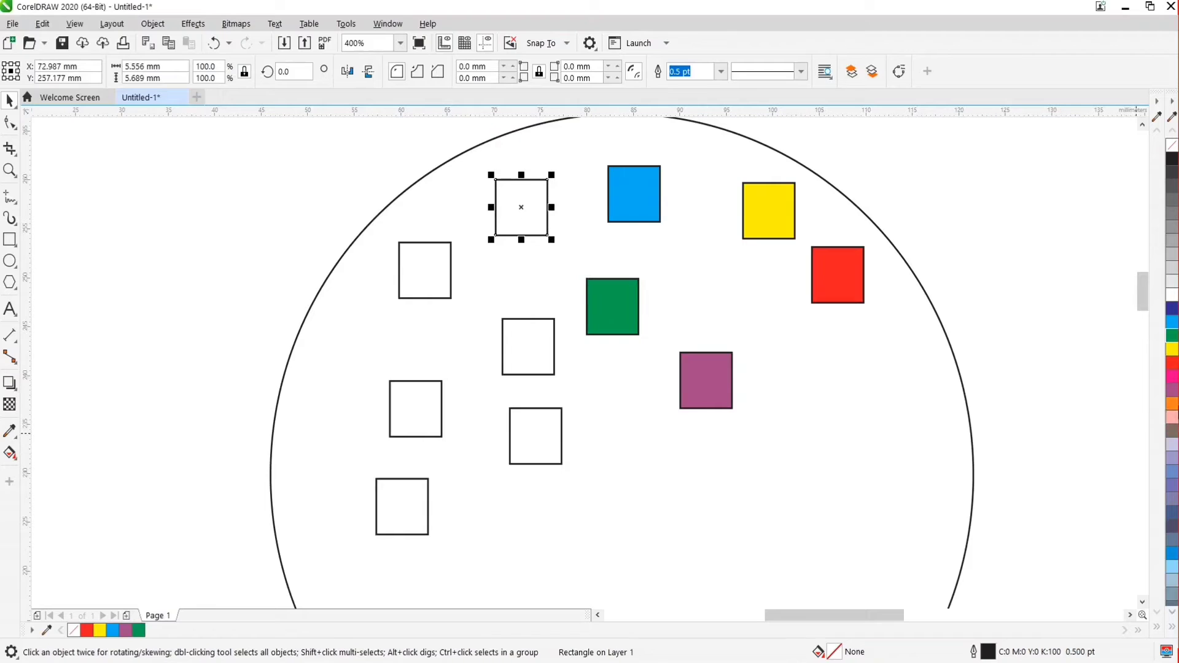
pyautogui.click(1172, 403)
# Fill the rectangle to the lower left of the green one green and the upper of the two lower-left ones grey, and deselect
pyautogui.click(508, 348)
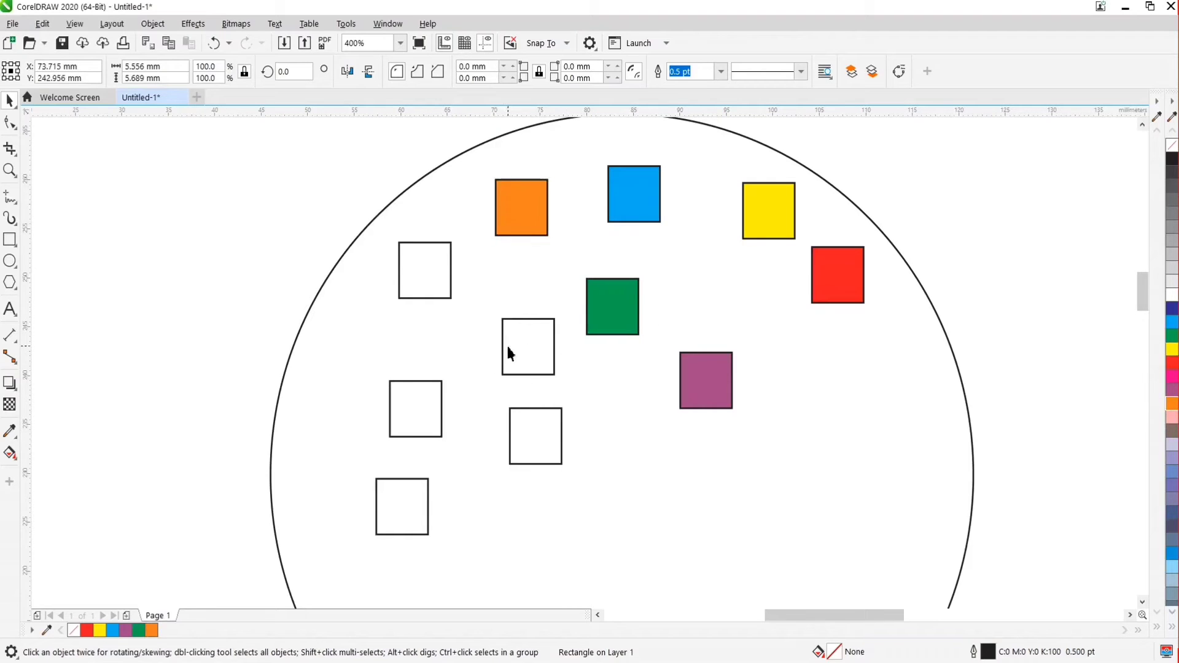
pyautogui.click(1172, 337)
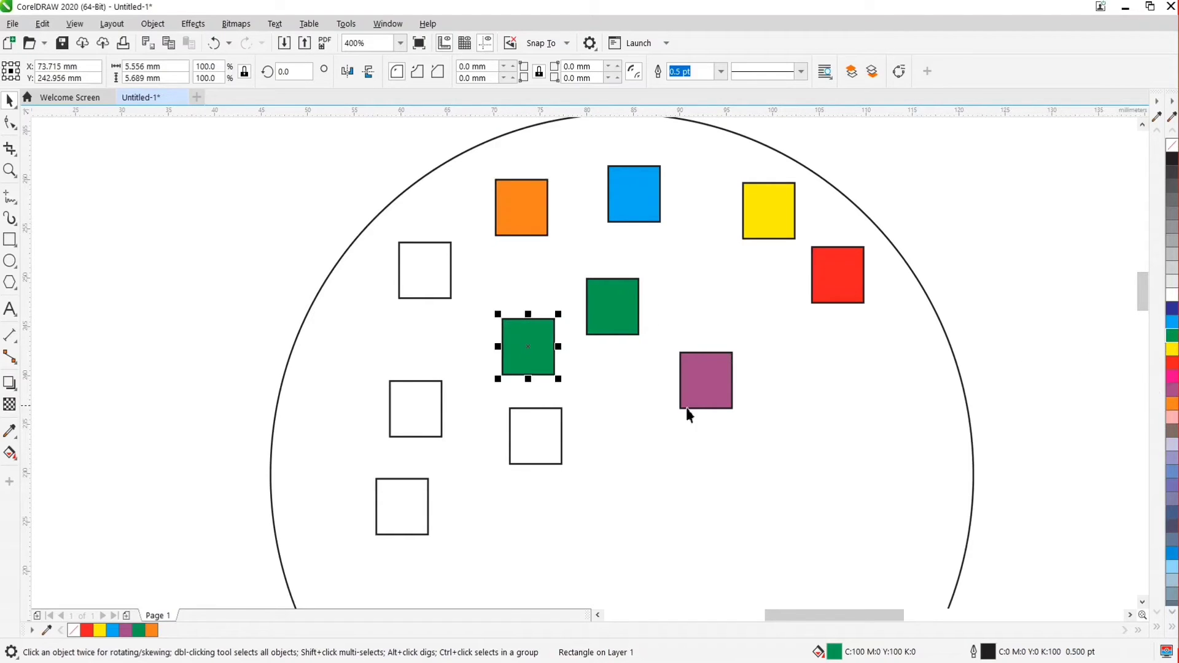
pyautogui.click(416, 392)
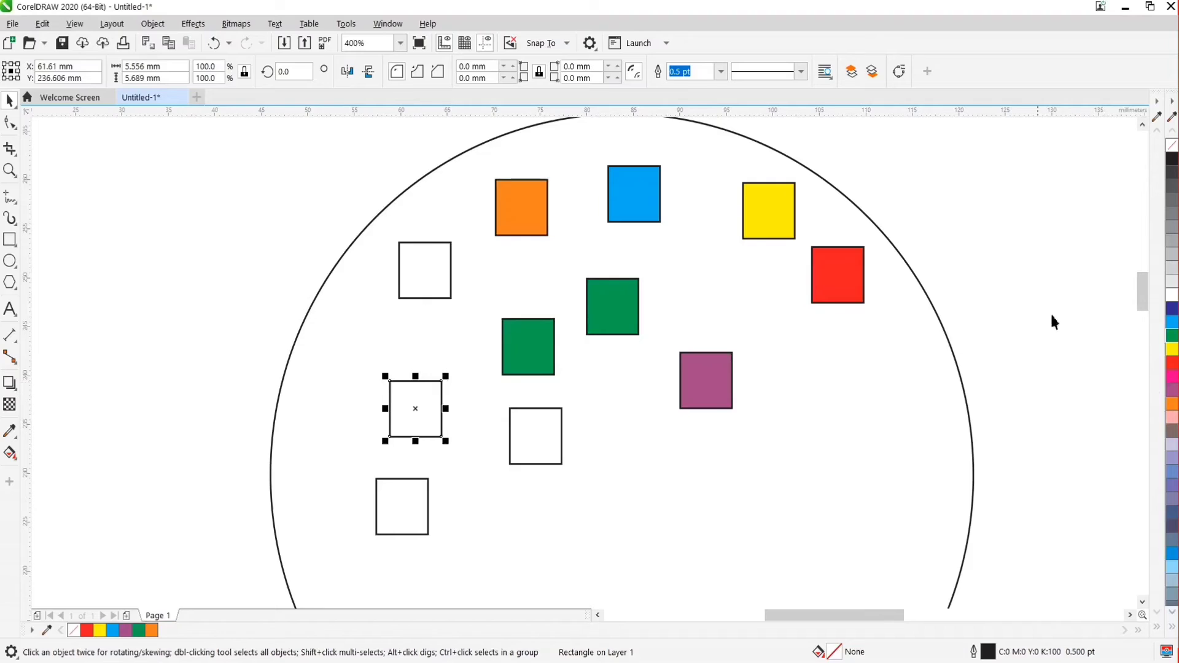
pyautogui.click(1172, 249)
pyautogui.click(808, 344)
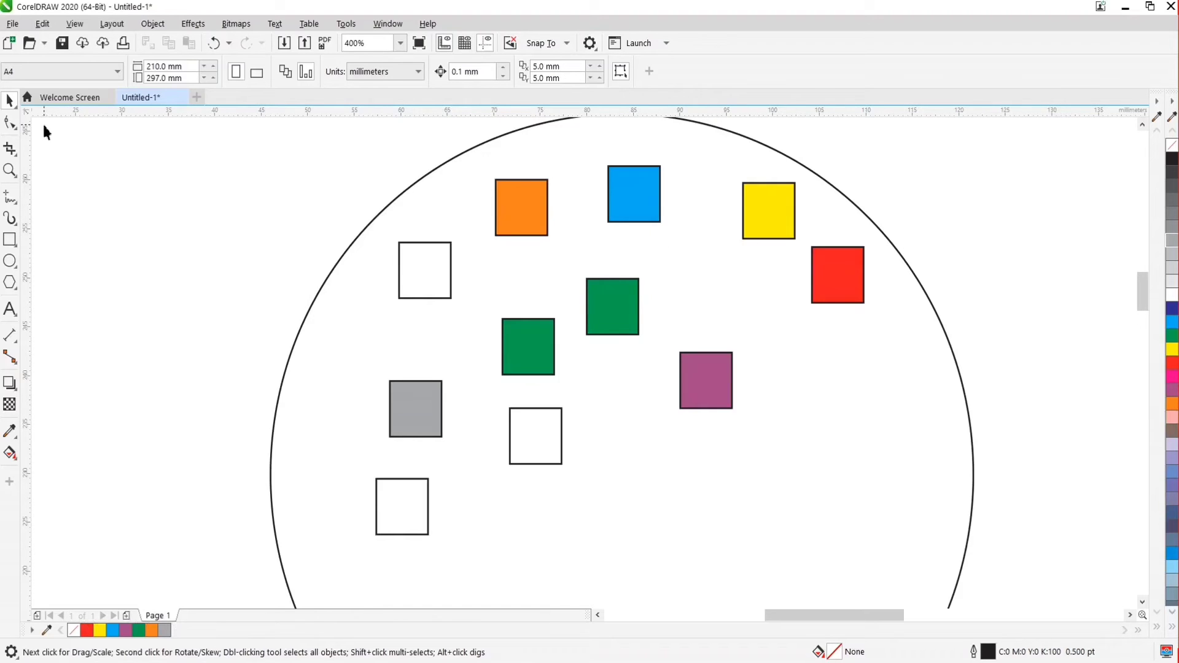
# Switch to the Freehand Pick tool and lasso-select the grey, lower green and blue rectangles together
pyautogui.click(13, 104)
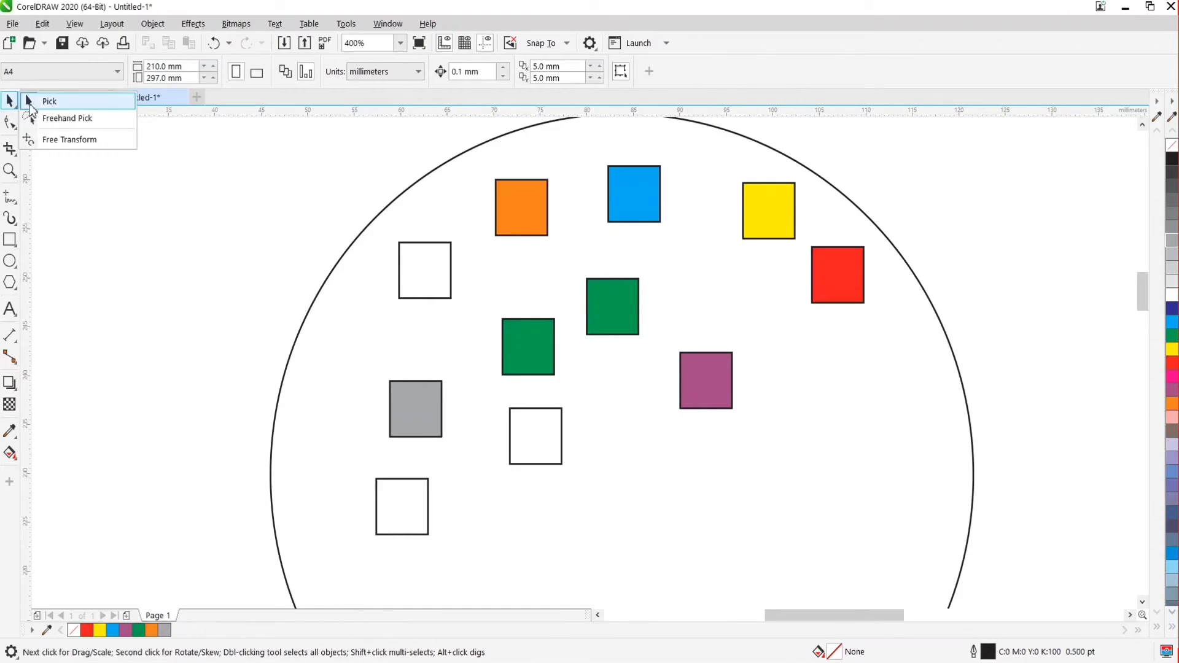
pyautogui.click(64, 125)
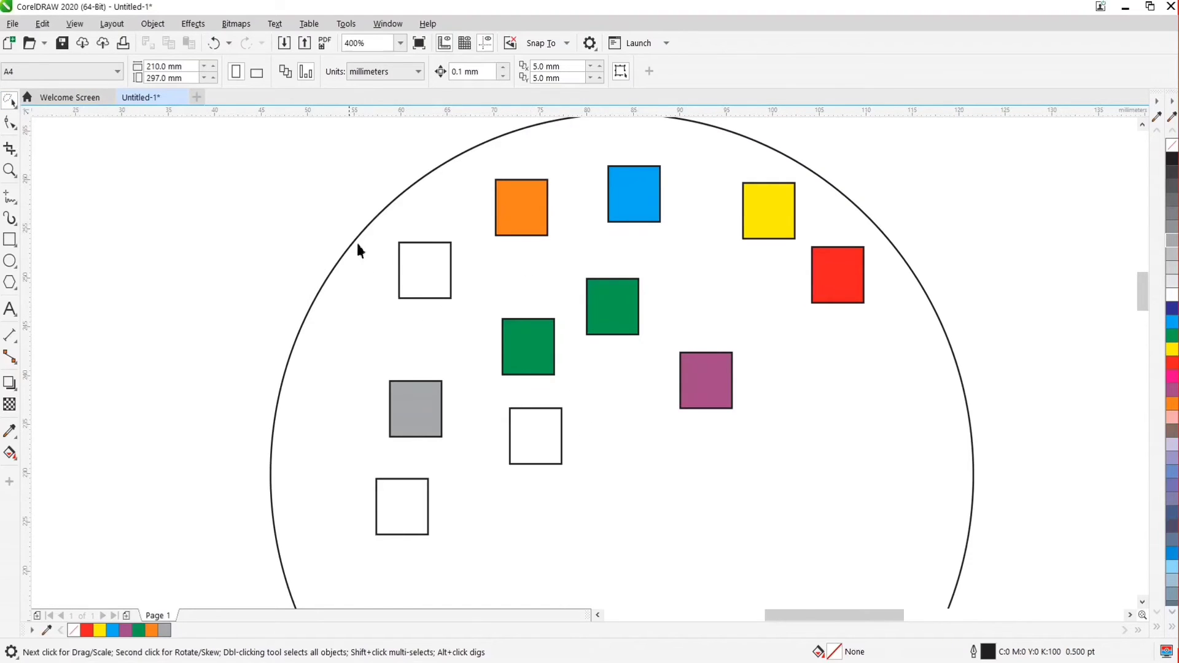
pyautogui.moveTo(368, 236); pyautogui.dragTo(394, 321)
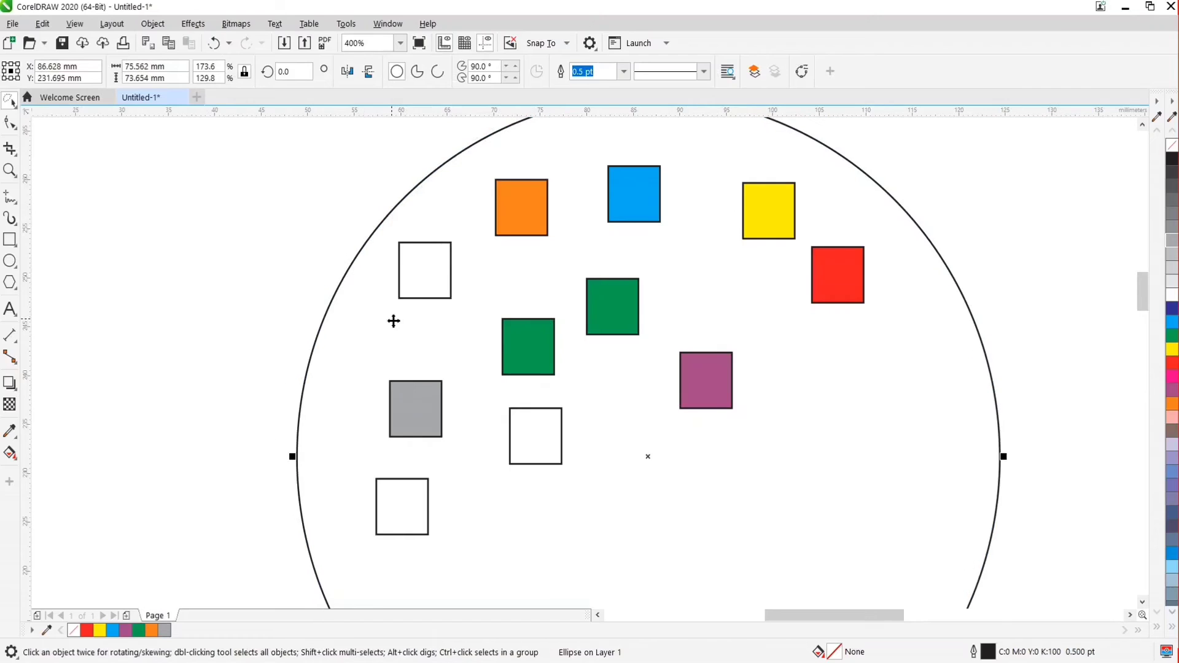
pyautogui.click(319, 247)
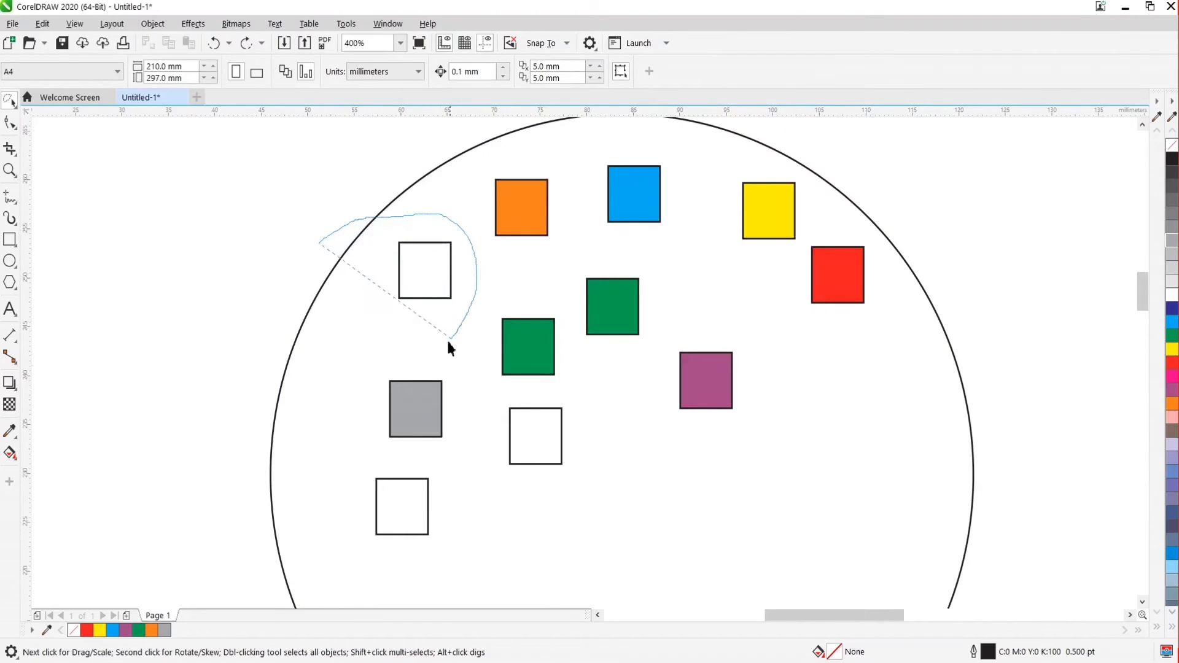
pyautogui.moveTo(375, 384)
pyautogui.mouseDown()
pyautogui.moveTo(374, 454)
pyautogui.moveTo(440, 458)
pyautogui.moveTo(515, 403)
pyautogui.moveTo(559, 396)
pyautogui.moveTo(598, 409)
pyautogui.moveTo(635, 393)
pyautogui.moveTo(578, 336)
pyautogui.moveTo(578, 288)
pyautogui.moveTo(597, 269)
pyautogui.moveTo(634, 253)
pyautogui.moveTo(811, 327)
pyautogui.moveTo(863, 320)
pyautogui.moveTo(898, 271)
pyautogui.moveTo(888, 241)
pyautogui.moveTo(812, 253)
pyautogui.moveTo(833, 245)
pyautogui.moveTo(825, 236)
pyautogui.moveTo(787, 260)
pyautogui.moveTo(727, 245)
pyautogui.moveTo(661, 148)
pyautogui.moveTo(617, 151)
pyautogui.mouseUp()
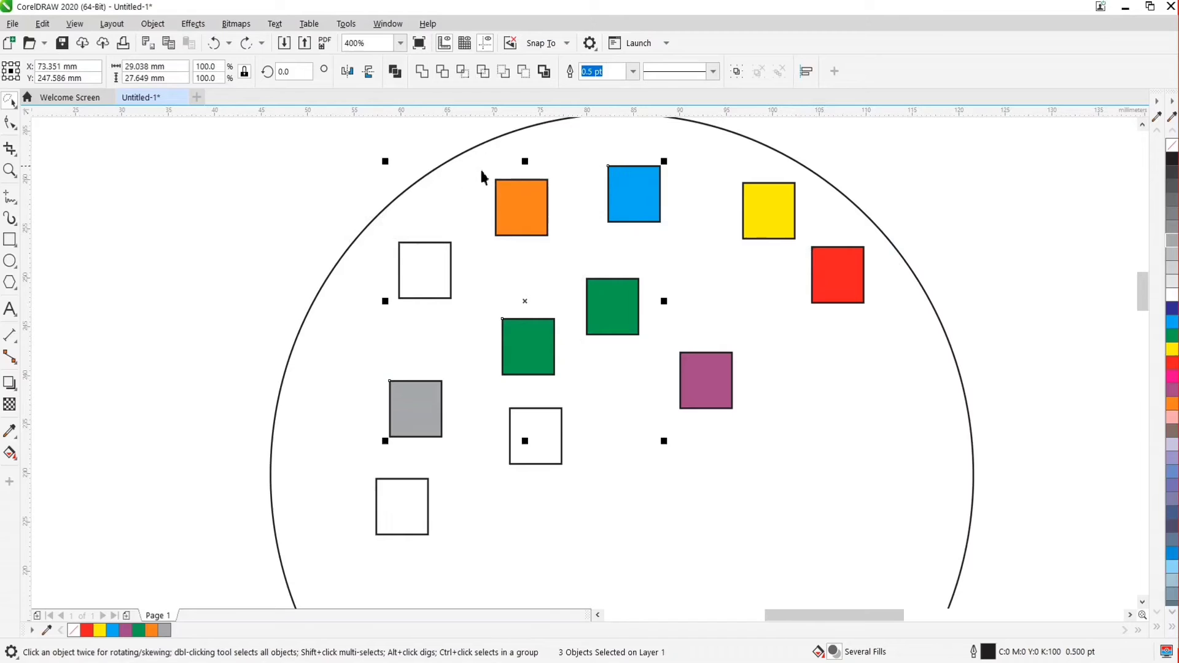
# Move the three selected rectangles out of the ellipse to its left, undo the move and deselect
pyautogui.moveTo(522, 307); pyautogui.dragTo(188, 298)
pyautogui.scroll(-1, 494, 322)
pyautogui.scroll(1, 434, 319)
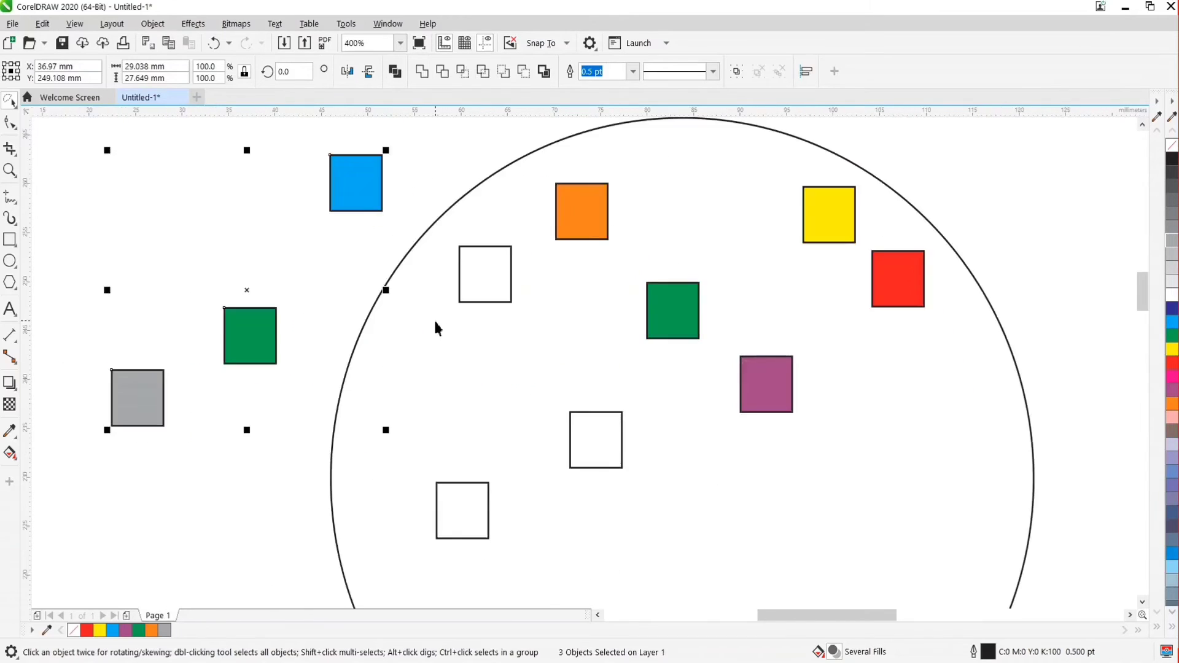
pyautogui.hotkey('ctrl', 'z')
pyautogui.click(337, 311)
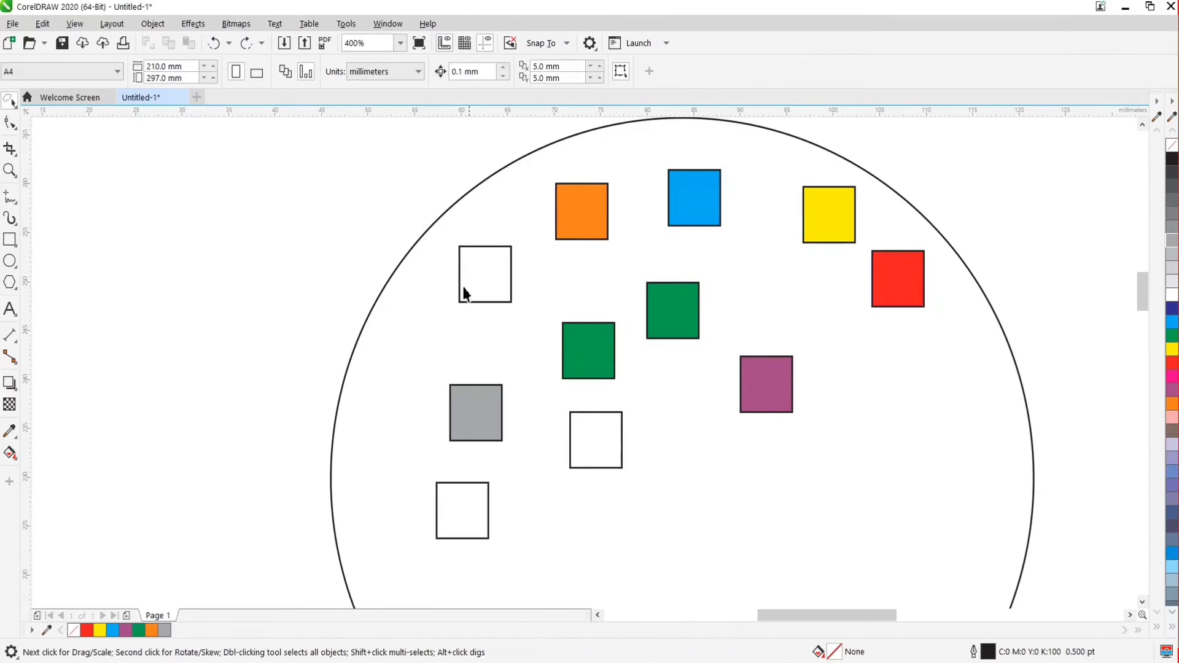
# Lasso-select the three white rectangles and the grey one, then the orange, red and both green ones, and try moving the second set out of the ellipse
pyautogui.moveTo(365, 226)
pyautogui.mouseDown()
pyautogui.moveTo(514, 213)
pyautogui.moveTo(535, 259)
pyautogui.moveTo(517, 350)
pyautogui.moveTo(529, 438)
pyautogui.moveTo(556, 430)
pyautogui.moveTo(555, 373)
pyautogui.moveTo(565, 397)
pyautogui.moveTo(624, 403)
pyautogui.moveTo(643, 419)
pyautogui.moveTo(612, 499)
pyautogui.moveTo(551, 556)
pyautogui.moveTo(478, 585)
pyautogui.moveTo(386, 588)
pyautogui.moveTo(395, 514)
pyautogui.mouseUp()
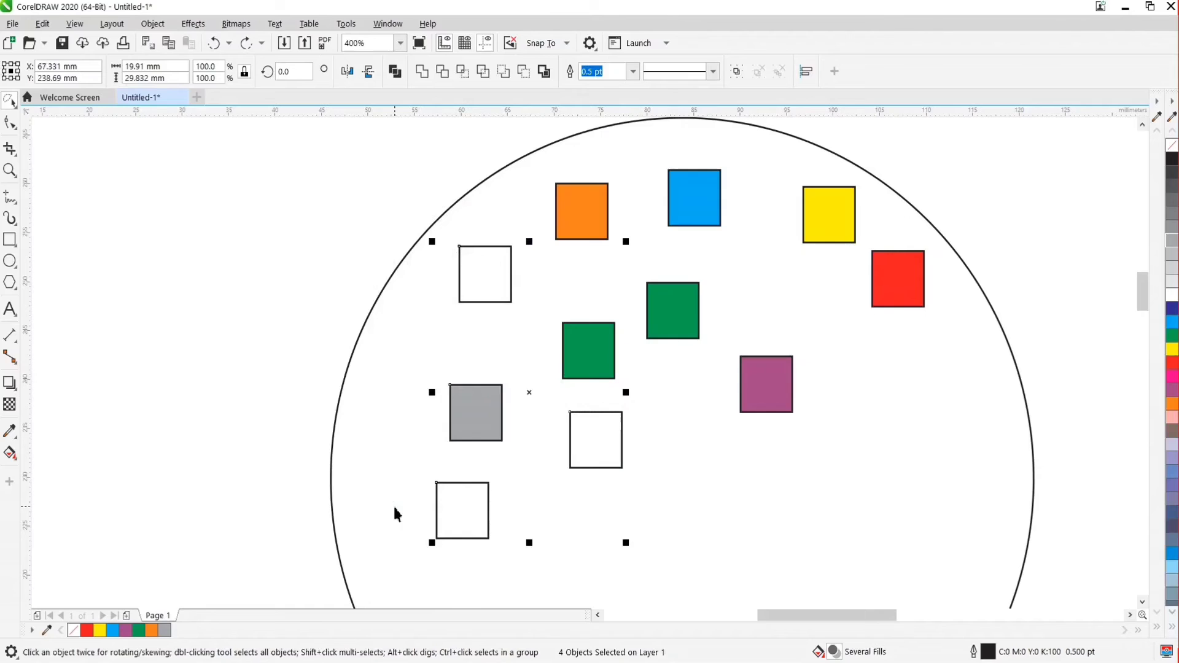
pyautogui.click(311, 297)
pyautogui.moveTo(456, 154)
pyautogui.mouseDown()
pyautogui.moveTo(602, 161)
pyautogui.moveTo(669, 222)
pyautogui.moveTo(666, 261)
pyautogui.moveTo(821, 268)
pyautogui.moveTo(909, 233)
pyautogui.moveTo(916, 339)
pyautogui.moveTo(819, 363)
pyautogui.moveTo(725, 353)
pyautogui.moveTo(627, 393)
pyautogui.moveTo(529, 387)
pyautogui.moveTo(542, 239)
pyautogui.moveTo(532, 189)
pyautogui.moveTo(544, 175)
pyautogui.moveTo(537, 184)
pyautogui.mouseUp()
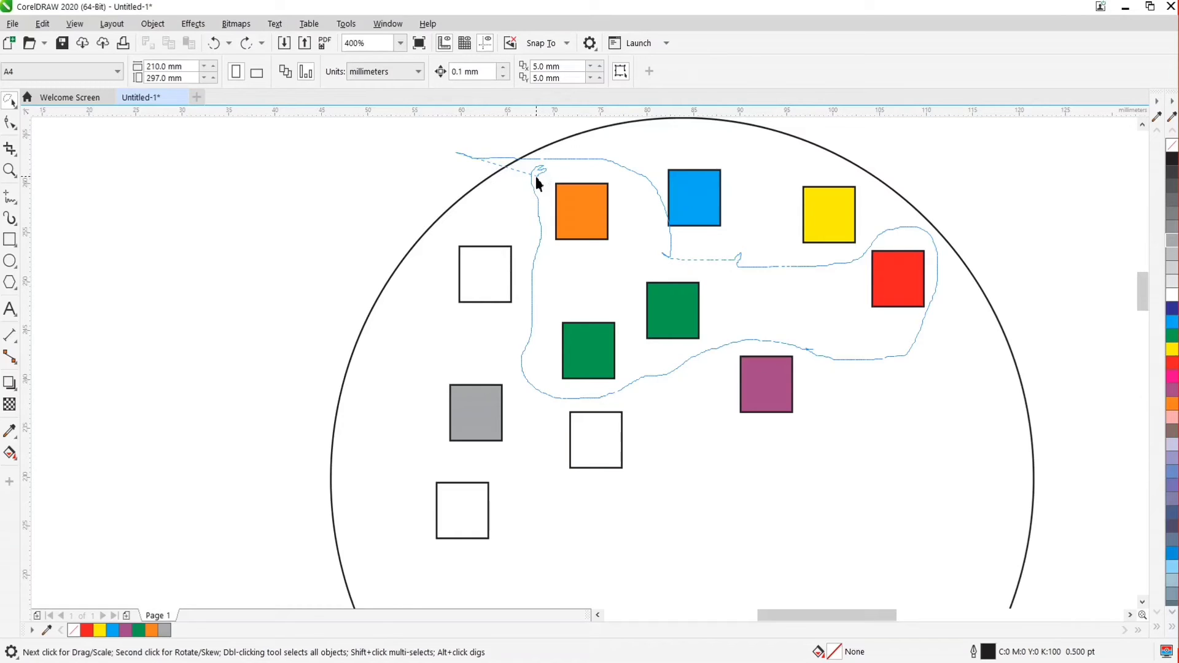
pyautogui.moveTo(536, 183); pyautogui.dragTo(536, 183)
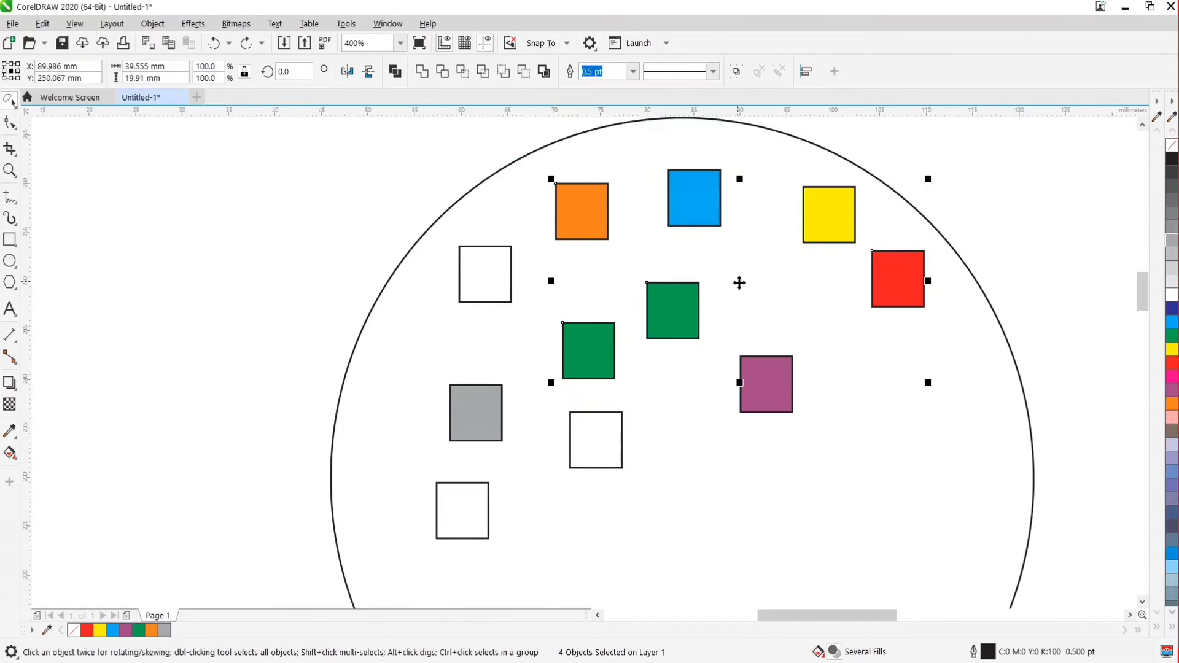
pyautogui.moveTo(739, 283); pyautogui.dragTo(184, 263)
pyautogui.scroll(-1, 326, 307)
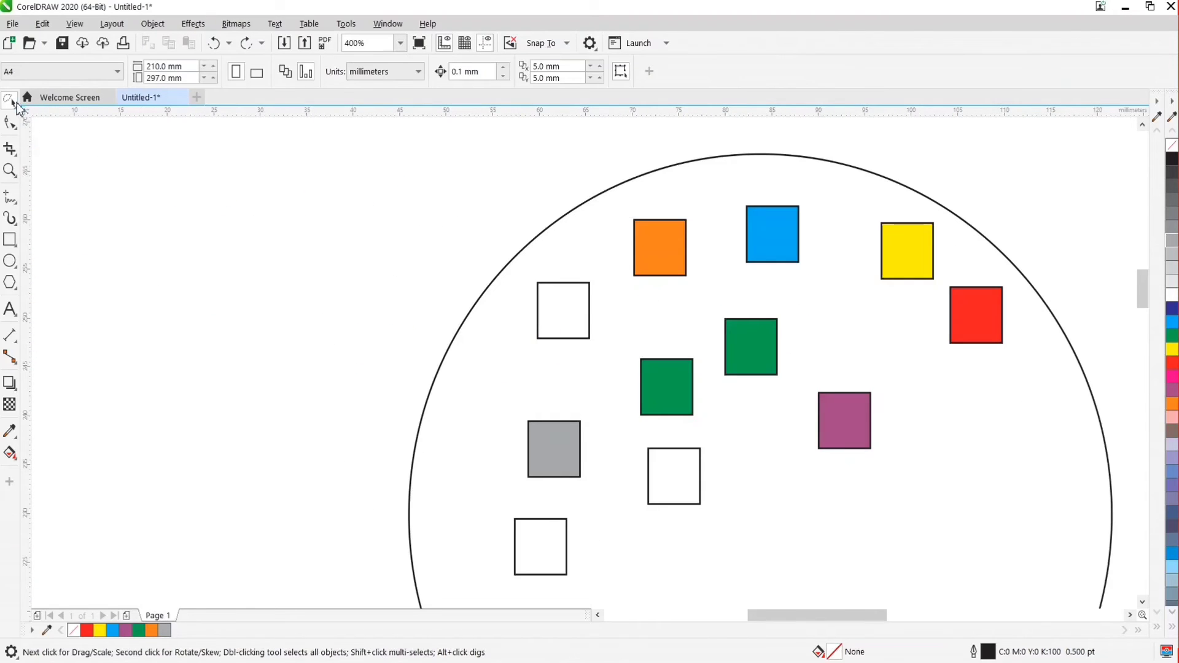
# Choose the Free Transform tool, and draw a rectangle about 38 × 35.1 mm to the right of the ellipse
pyautogui.click(14, 106)
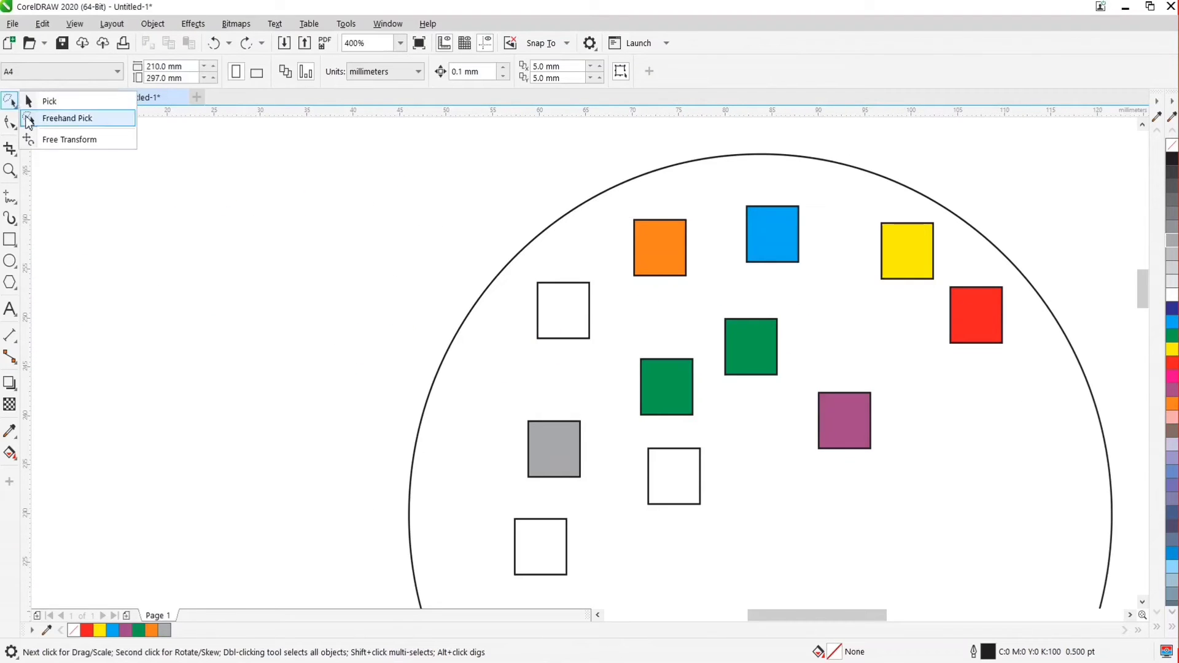
pyautogui.click(73, 141)
pyautogui.scroll(-2, 275, 298)
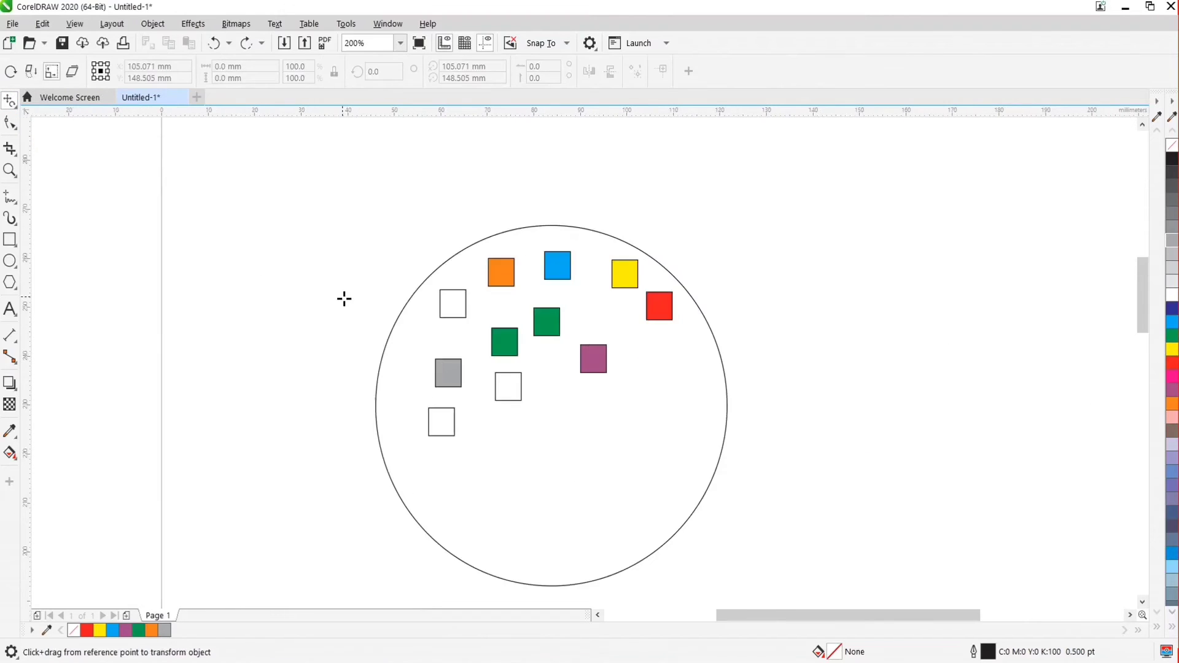
pyautogui.scroll(2, 369, 301)
pyautogui.scroll(-1, 377, 310)
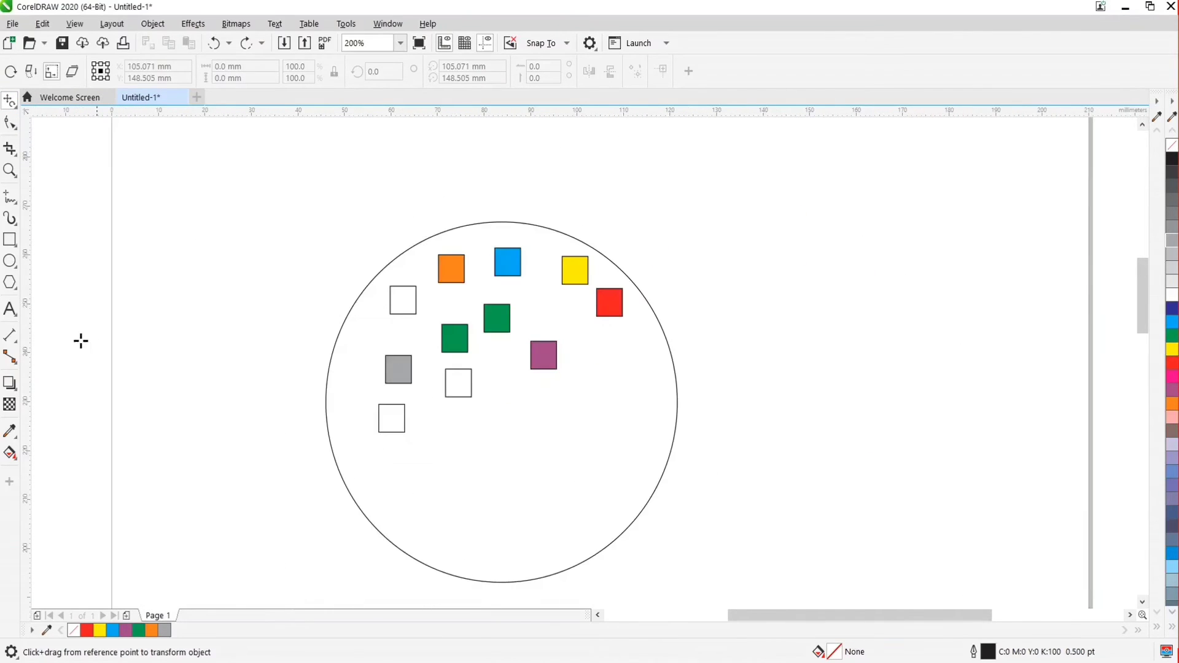
pyautogui.click(10, 240)
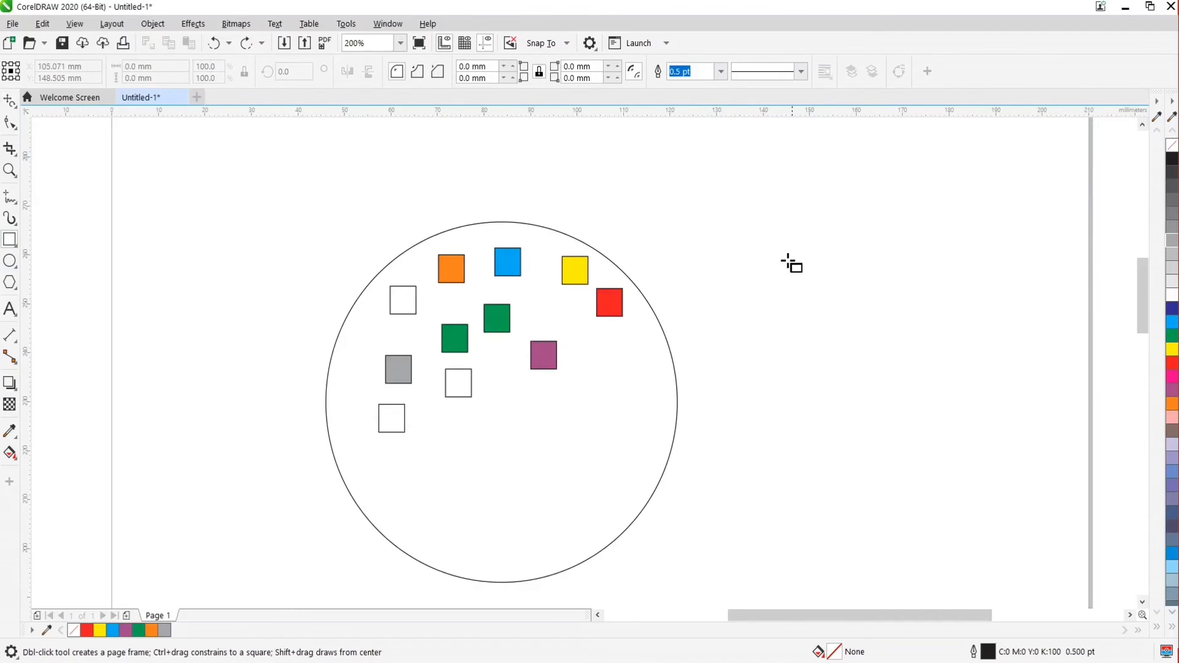
pyautogui.moveTo(776, 241); pyautogui.dragTo(952, 411)
pyautogui.scroll(-1, 808, 395)
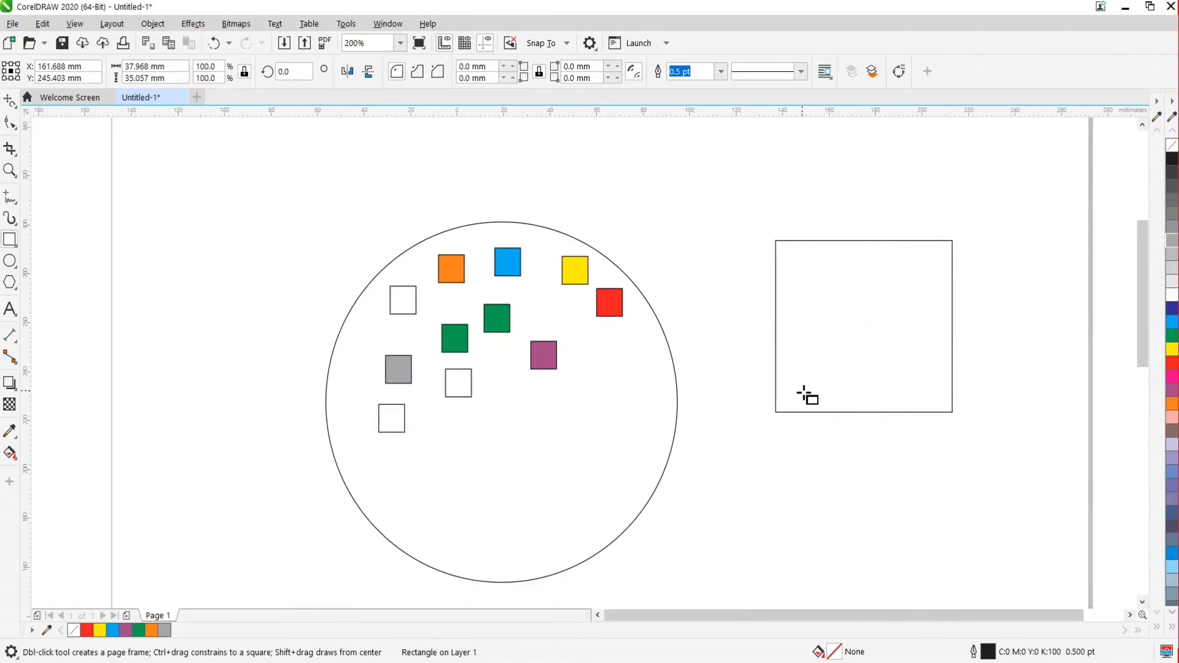
pyautogui.scroll(1, 908, 343)
pyautogui.scroll(1, 908, 346)
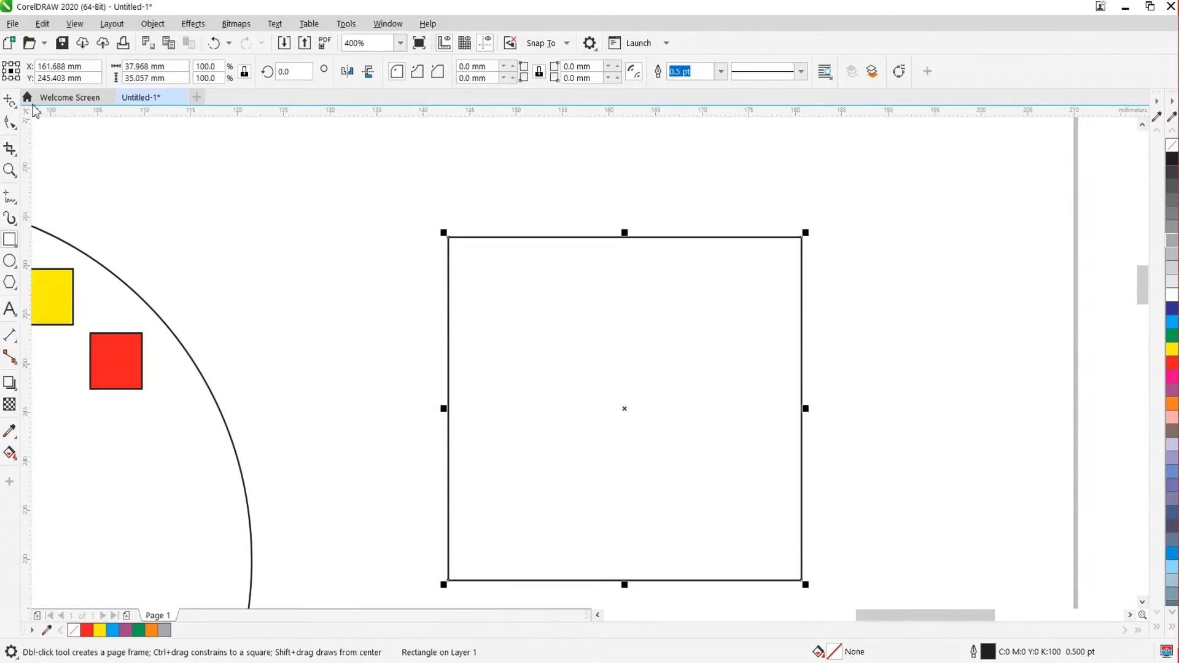
# Free-scale the new rectangle from a point near its centre into a tall, narrow shape of about 13.8 × 45.6 mm
pyautogui.click(9, 102)
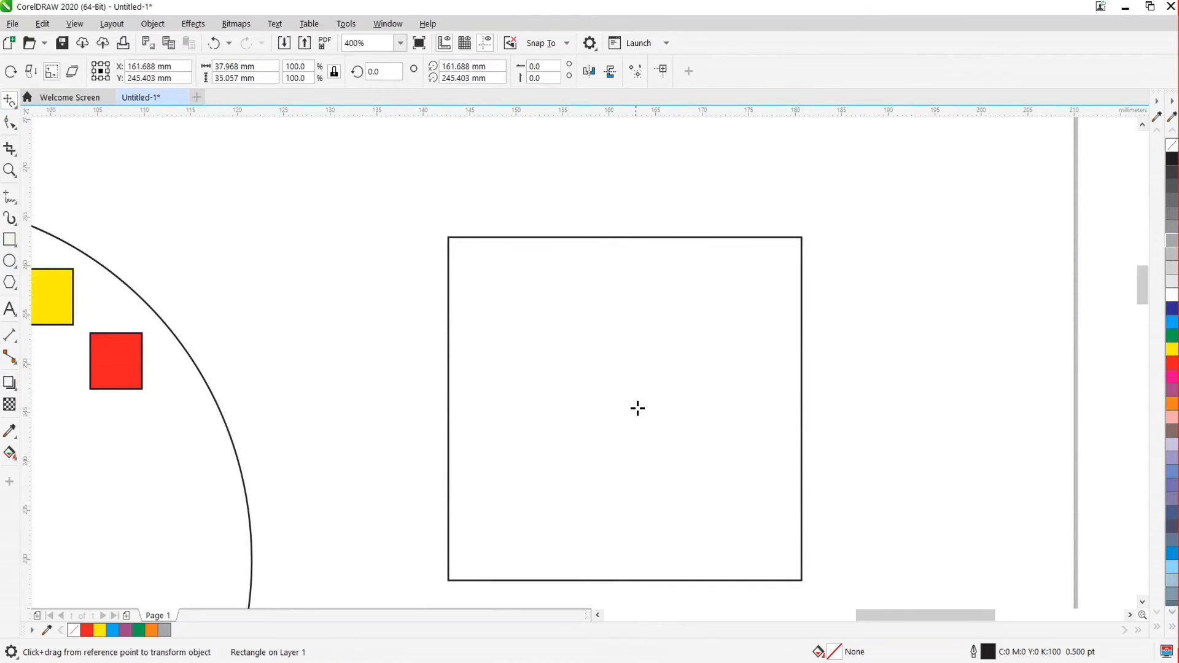
pyautogui.moveTo(637, 409); pyautogui.dragTo(486, 319)
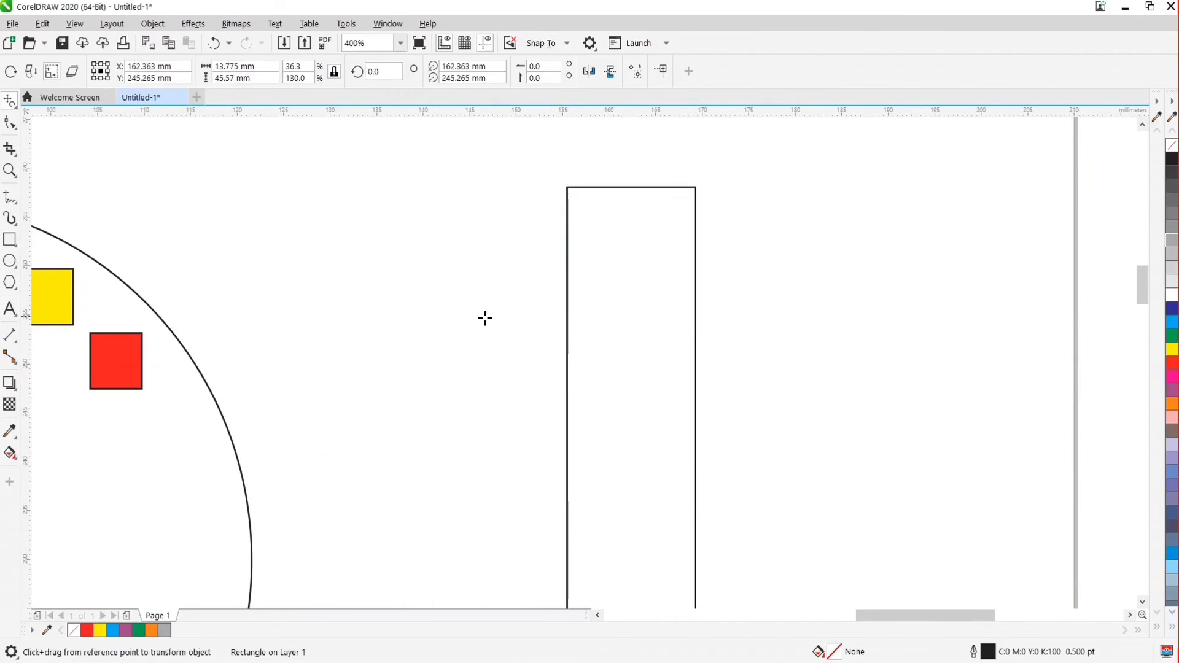
pyautogui.scroll(-1, 485, 318)
pyautogui.scroll(1, 498, 308)
pyautogui.scroll(-1, 498, 308)
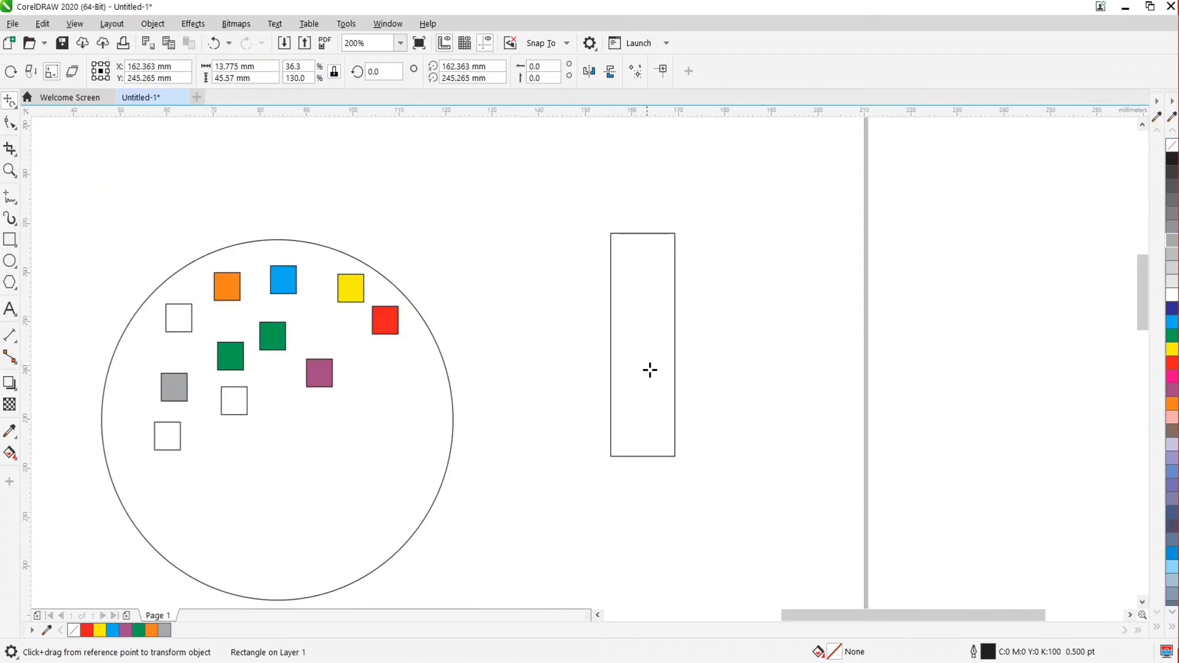
pyautogui.scroll(-1, 650, 370)
pyautogui.scroll(1, 647, 358)
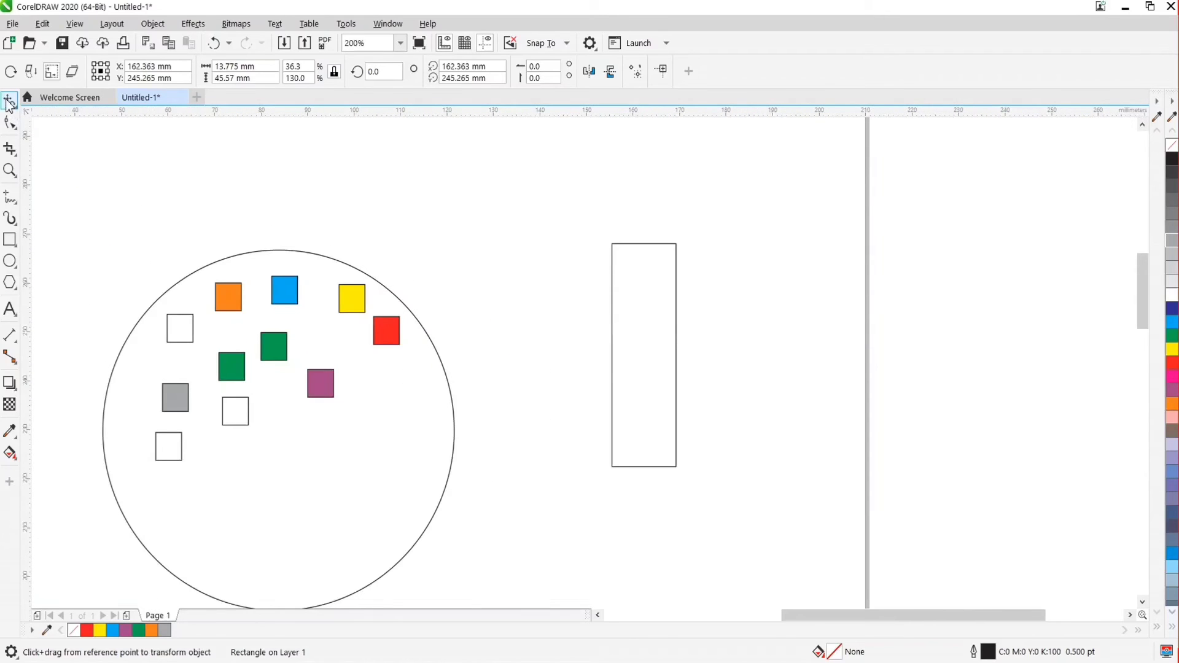
# Switch back to the Pick tool and deselect the tall rectangle
pyautogui.click(10, 102)
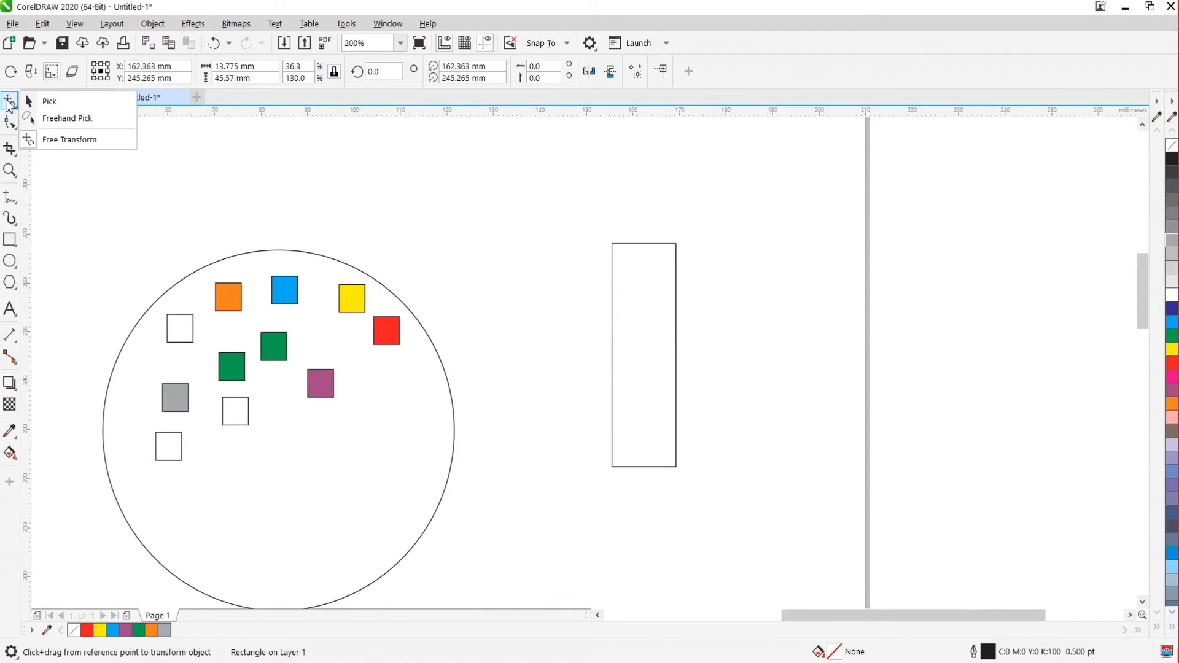
pyautogui.click(61, 106)
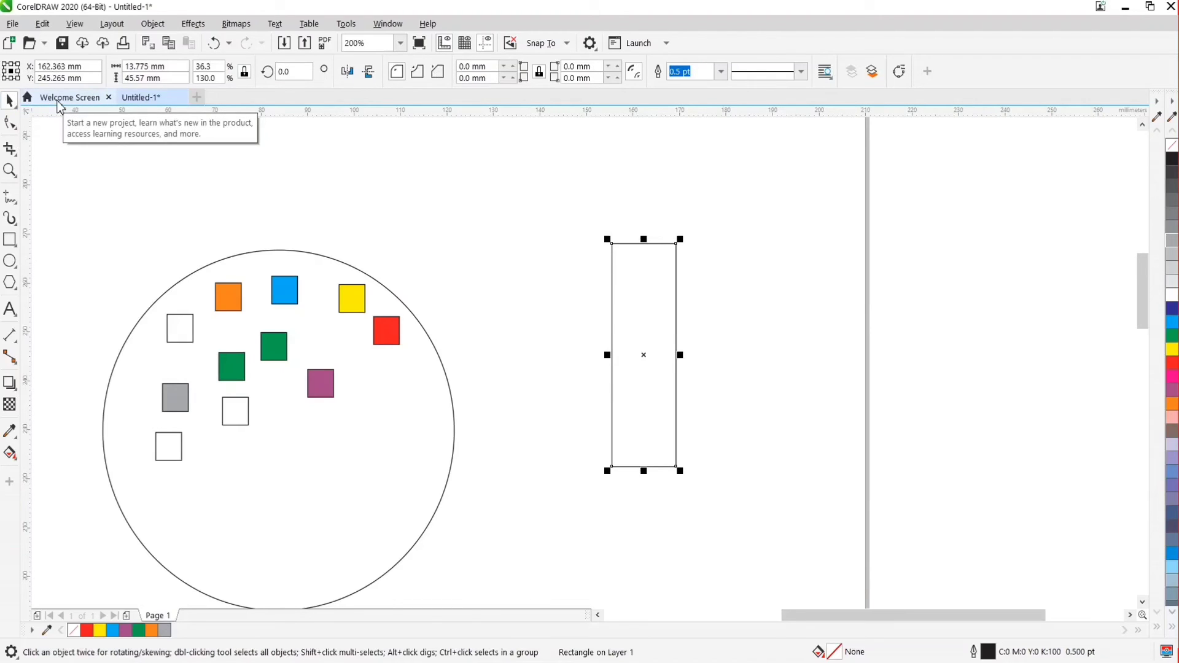
pyautogui.click(460, 240)
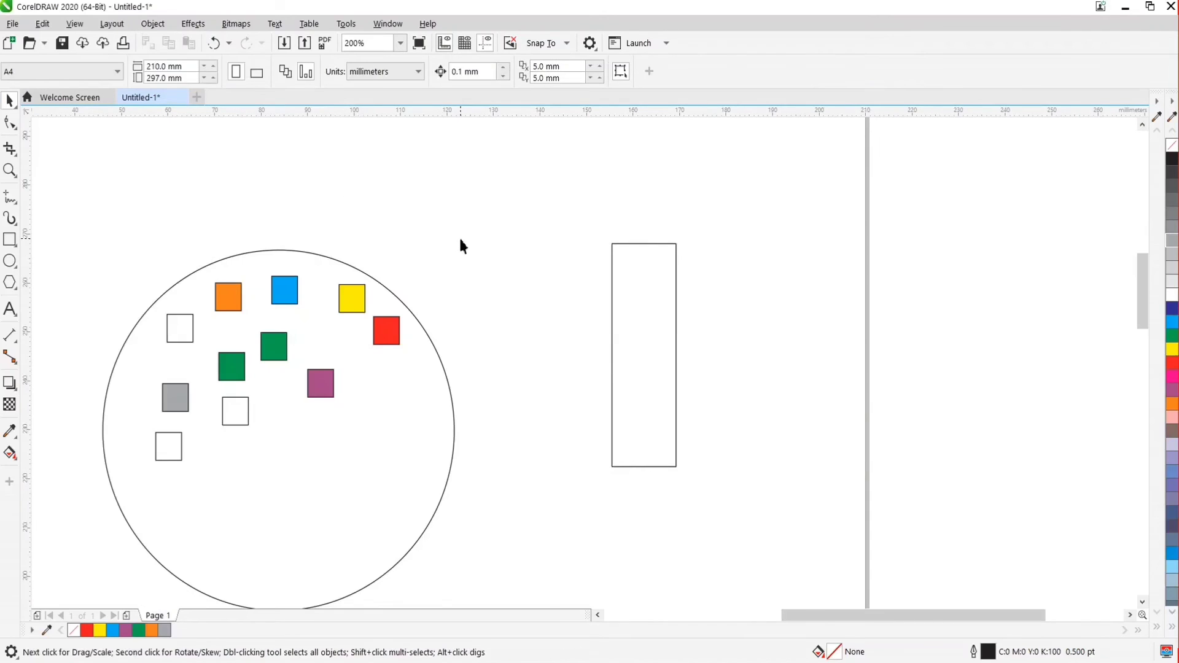
# Draw a rectangle about 30.6 × 30.4 mm below the ellipse
pyautogui.click(10, 240)
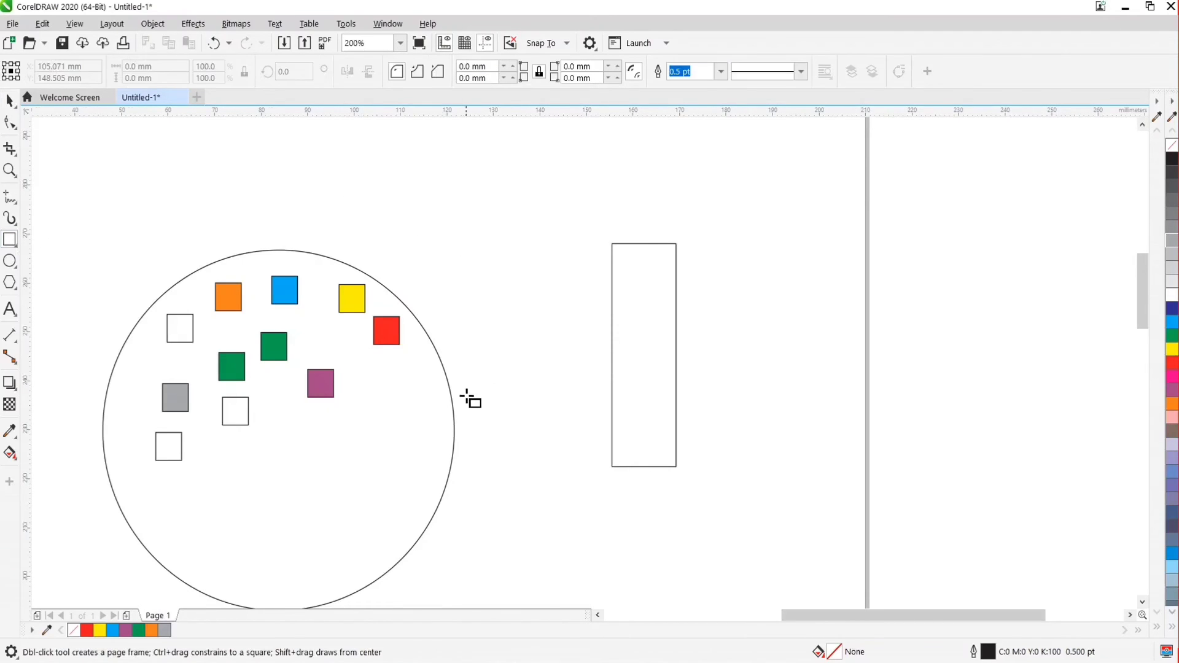
pyautogui.scroll(-3, 467, 400)
pyautogui.scroll(2, 423, 458)
pyautogui.scroll(1, 423, 458)
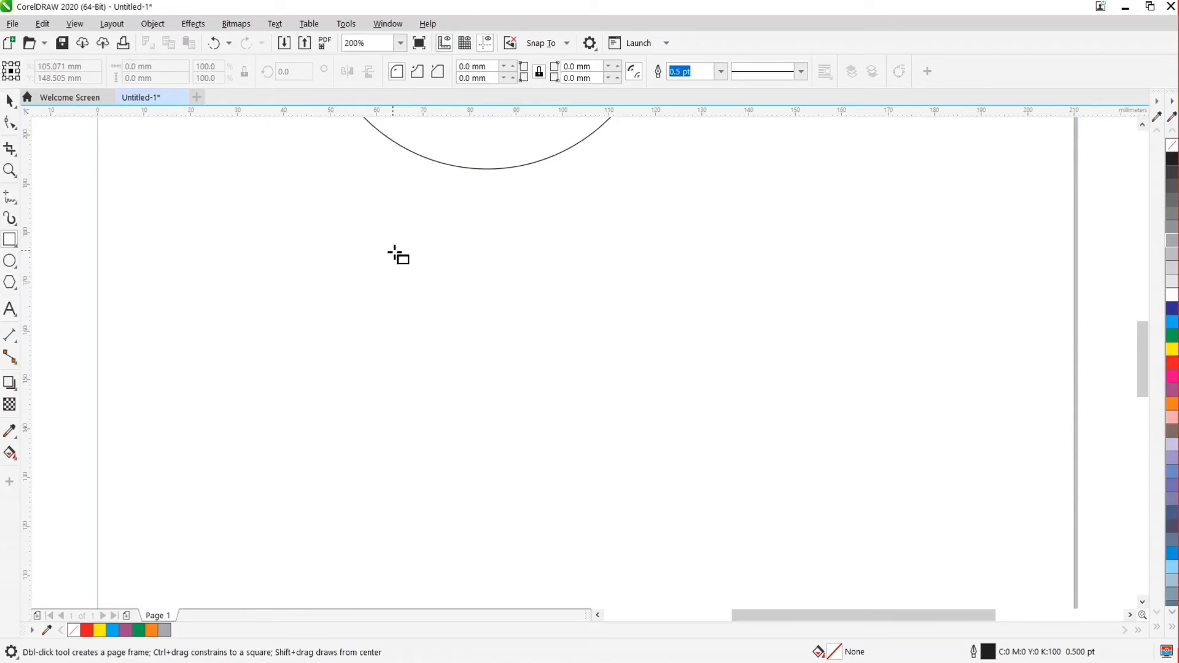
pyautogui.moveTo(394, 252); pyautogui.dragTo(537, 401)
pyautogui.scroll(1, 483, 309)
pyautogui.scroll(-1, 492, 375)
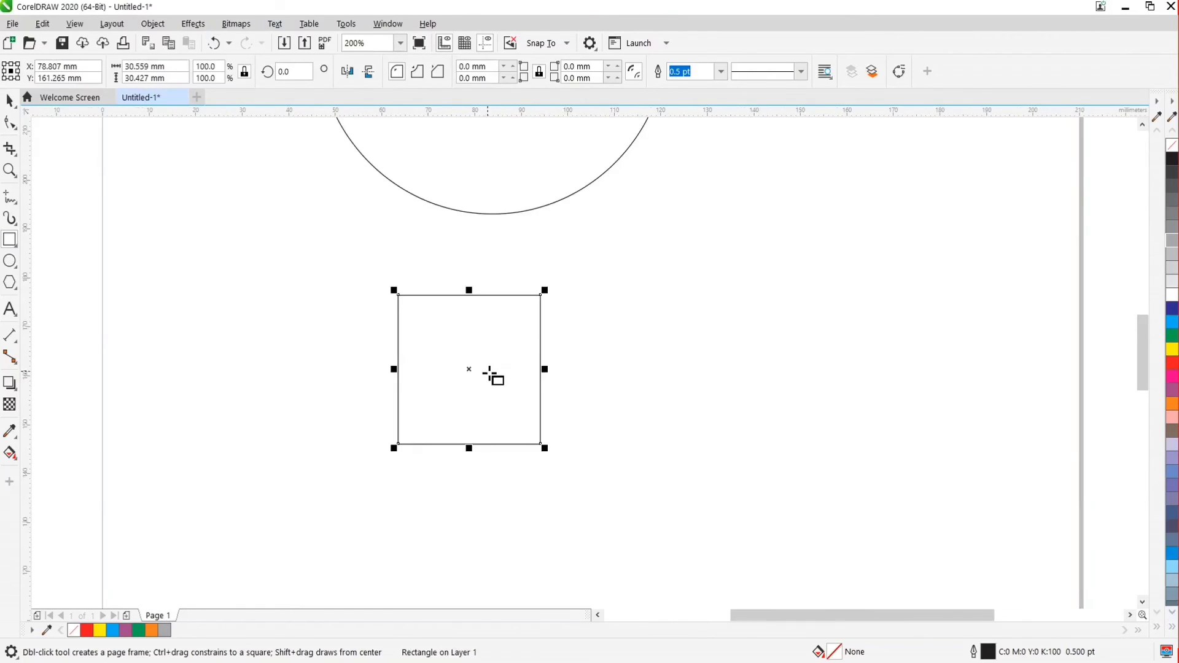
# Try scaling the new rectangle to 81% from its upper-right corner and reducing its height from the top edge, undoing each change
pyautogui.scroll(1, 502, 374)
pyautogui.moveTo(600, 212); pyautogui.dragTo(545, 258)
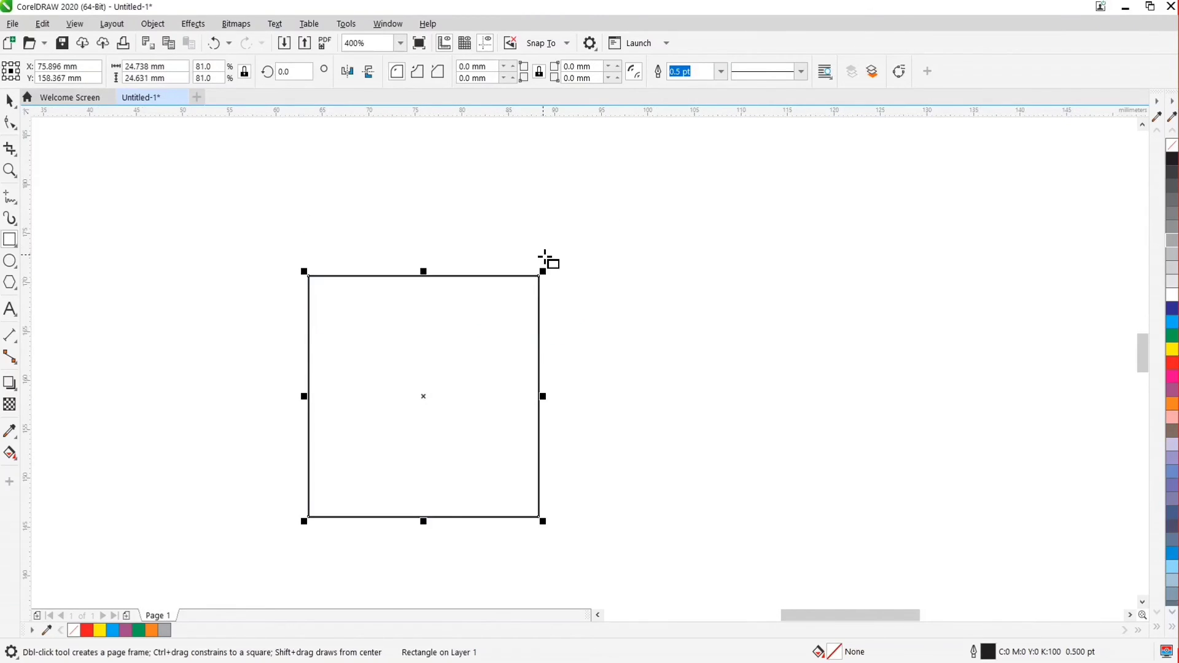
pyautogui.hotkey('ctrl', 'z')
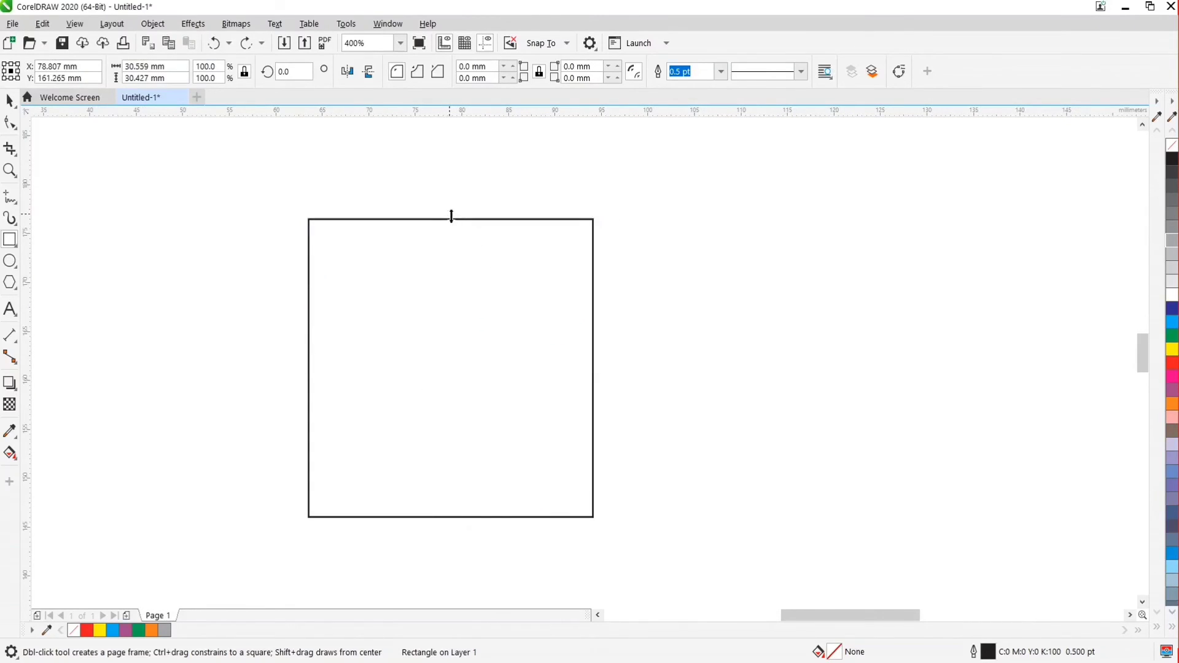
pyautogui.moveTo(451, 217); pyautogui.dragTo(451, 327)
pyautogui.hotkey('ctrl', 'z')
# Create a concentric copy of the rectangle scaled to 47.6%, delete the stray thin rectangle drawn across both, and switch to the Pick tool
pyautogui.moveTo(594, 518); pyautogui.dragTo(523, 454)
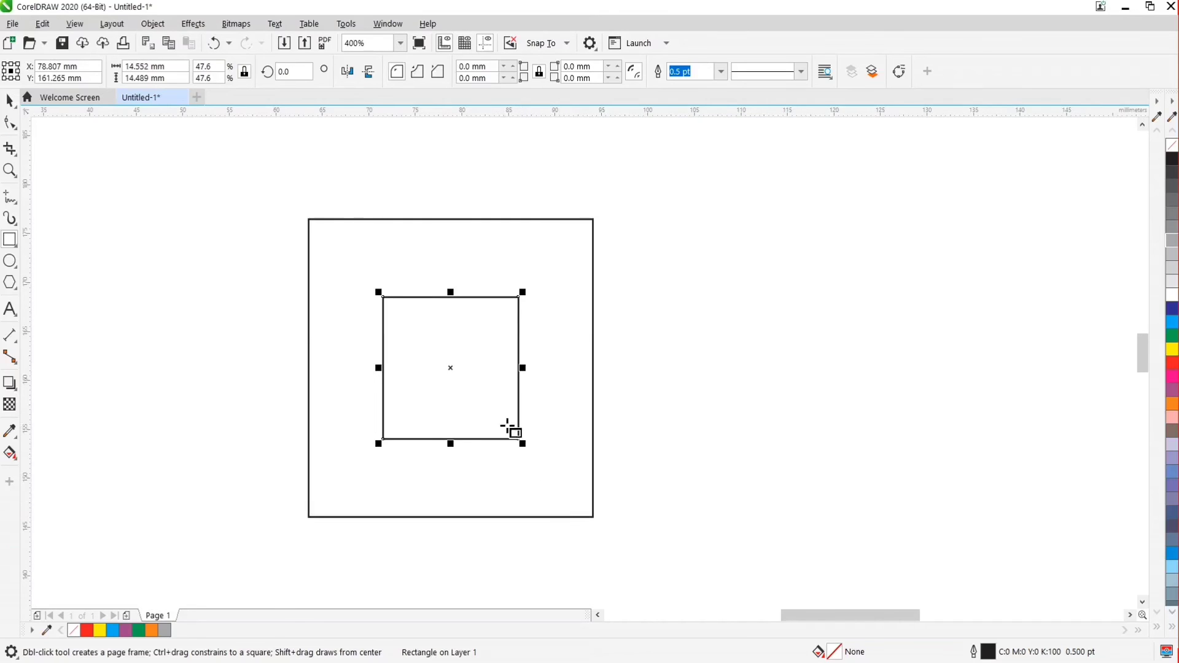
pyautogui.moveTo(476, 384); pyautogui.dragTo(700, 406)
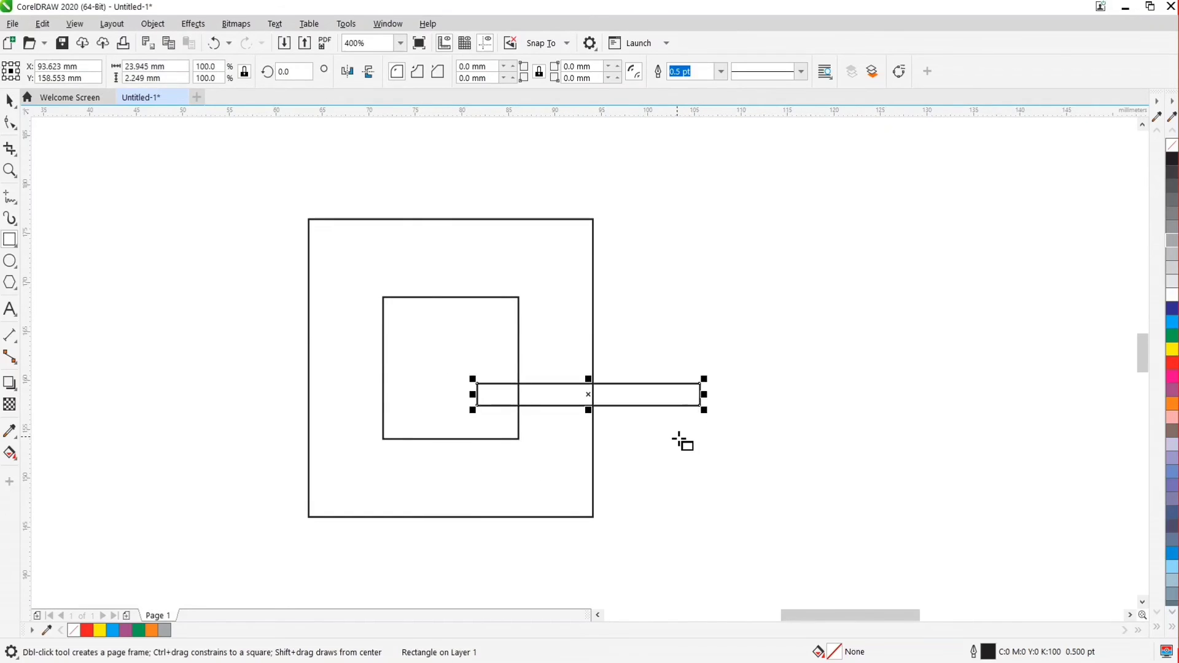
pyautogui.press('Delete')
pyautogui.press('space')
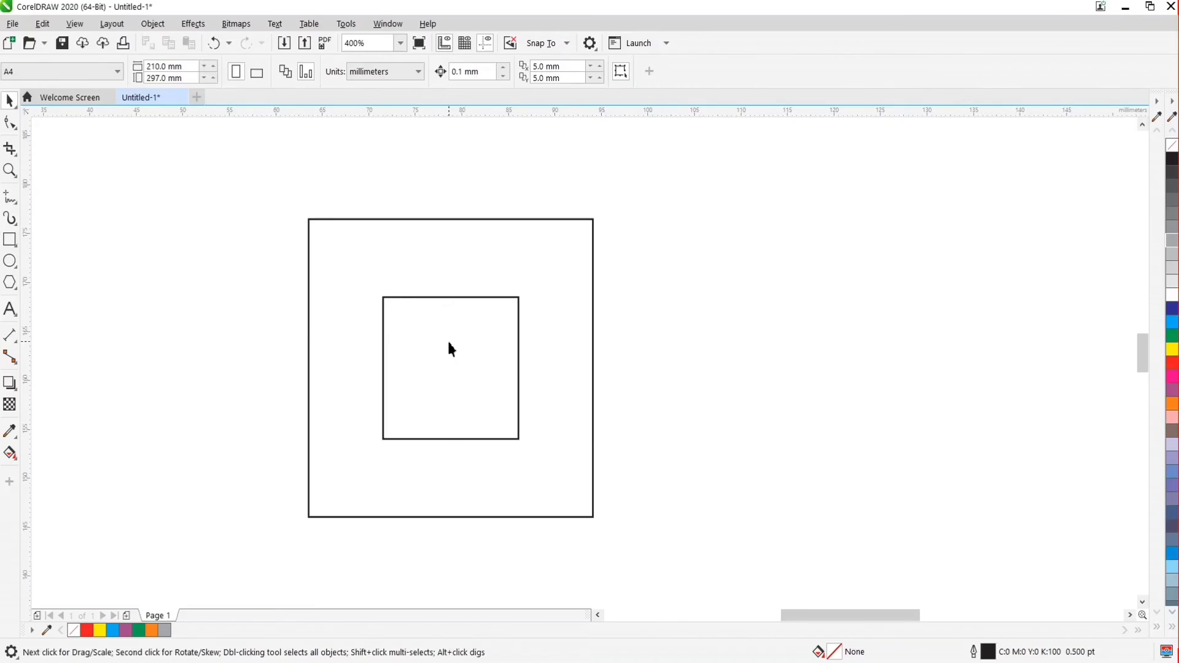
# Move the small inner copy out to the right of the large rectangle and delete it
pyautogui.click(450, 384)
pyautogui.moveTo(450, 384); pyautogui.dragTo(679, 392)
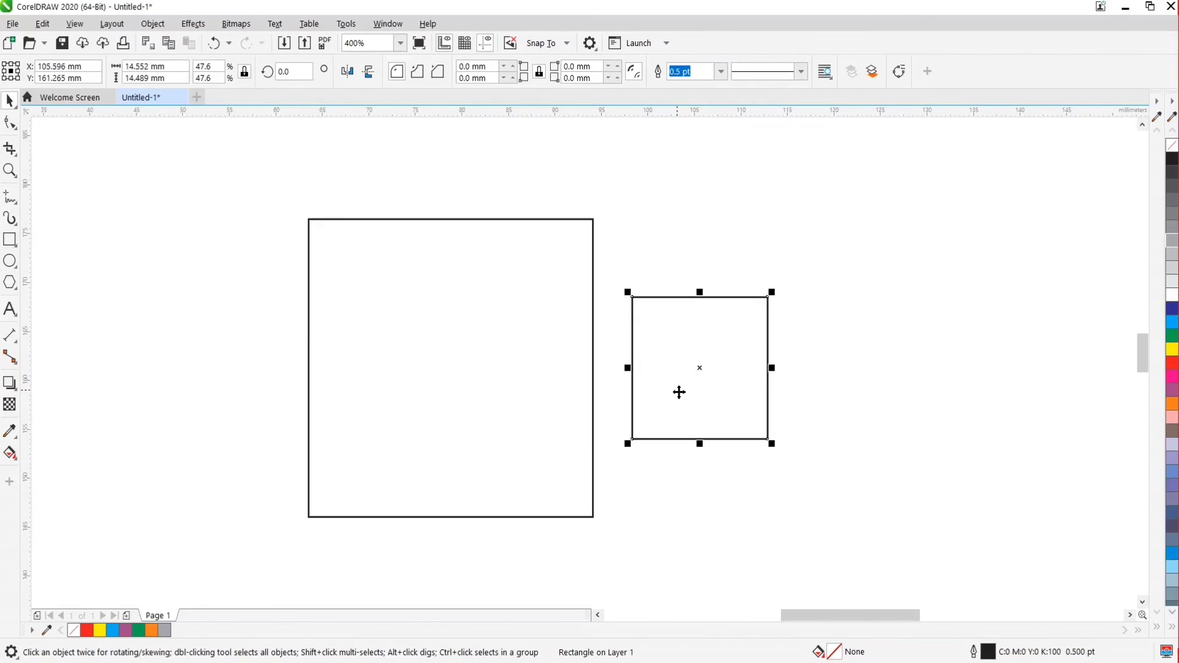
pyautogui.press('Delete')
# Try scaling the large rectangle about its centre to 52.4%, undo it, and try resizing from the same corner again
pyautogui.click(499, 355)
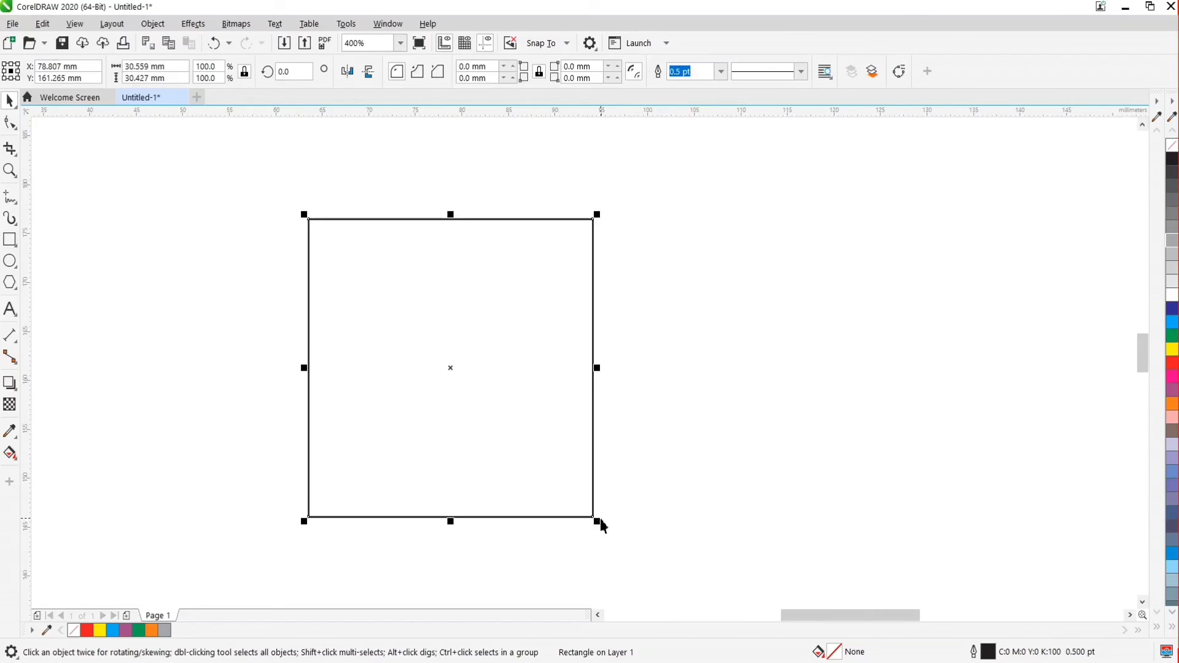
pyautogui.moveTo(600, 522); pyautogui.dragTo(532, 453)
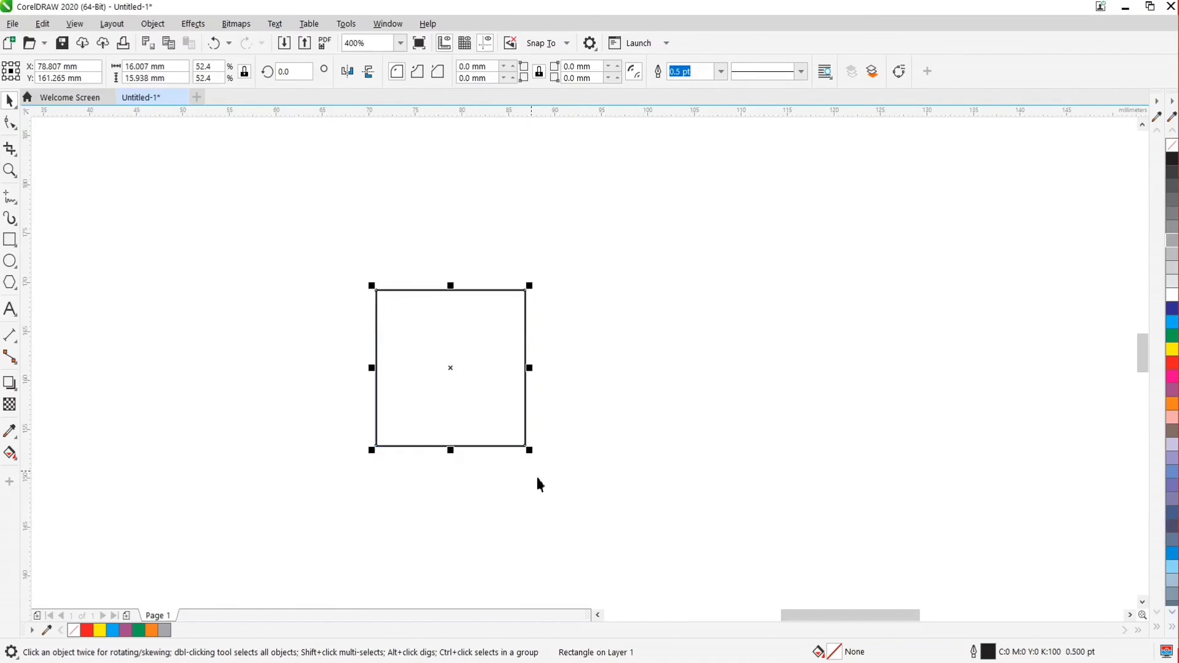
pyautogui.hotkey('ctrl', 'z')
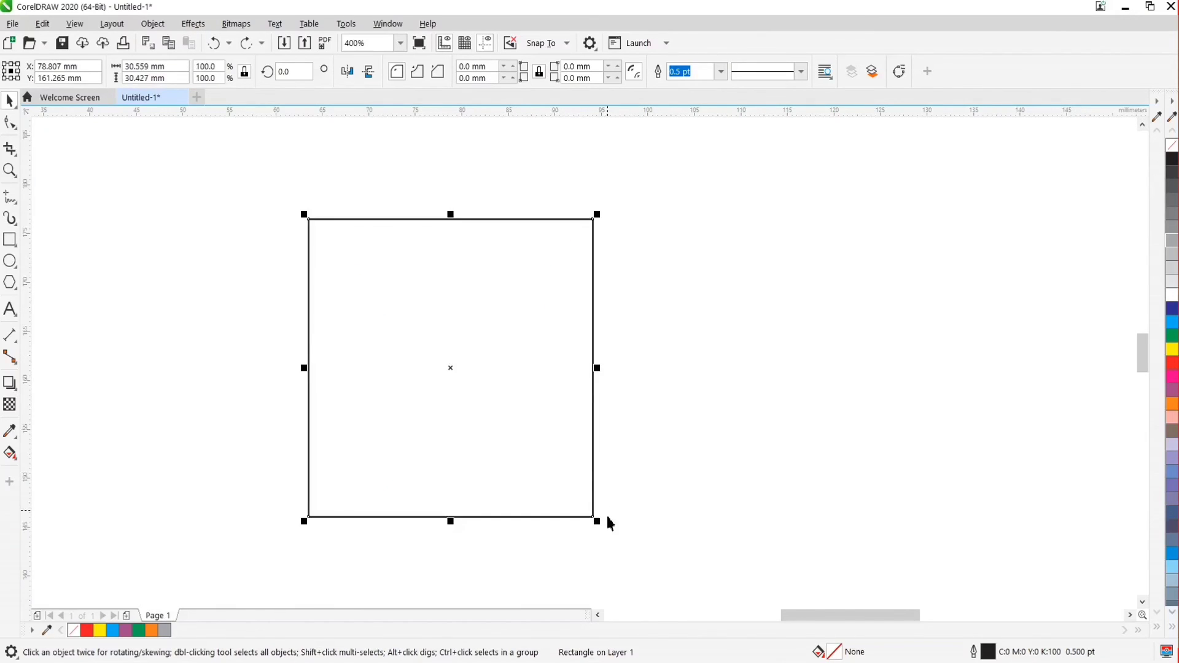
pyautogui.moveTo(599, 525); pyautogui.dragTo(502, 373)
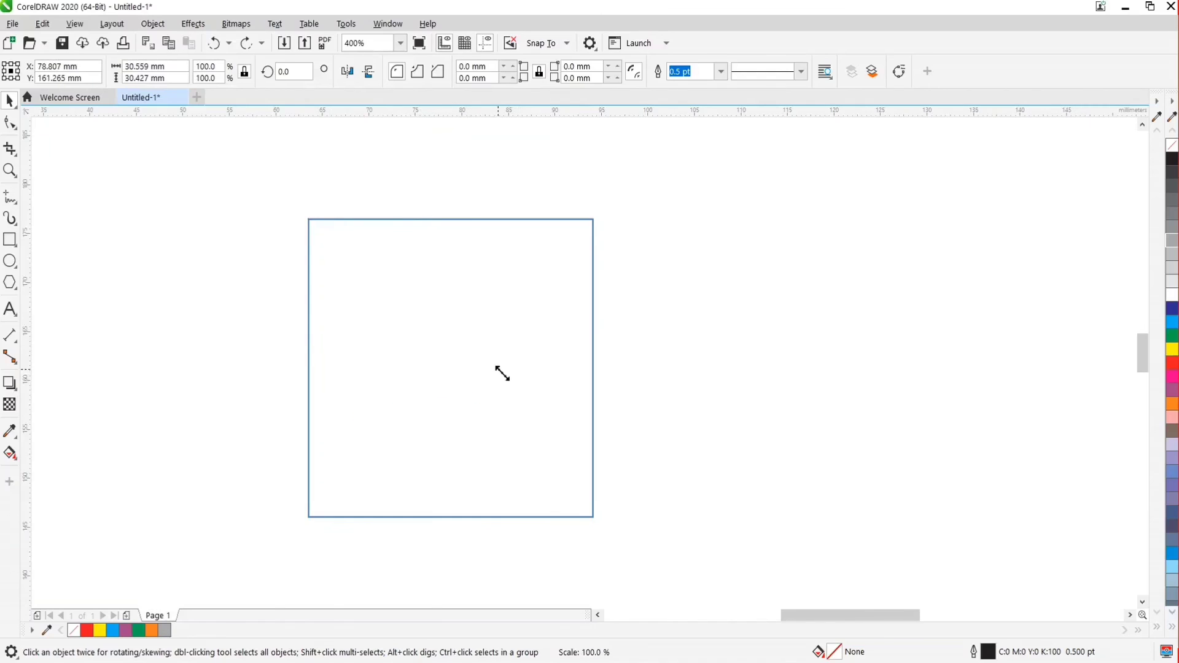
pyautogui.moveTo(632, 472); pyautogui.dragTo(696, 488)
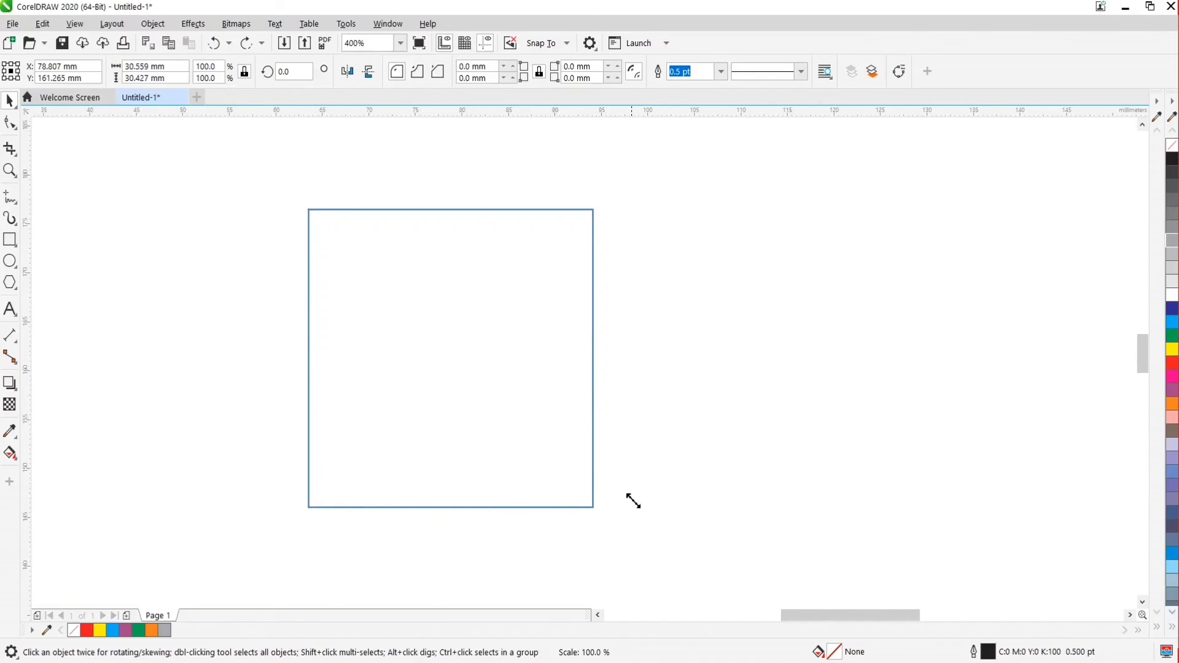
pyautogui.moveTo(572, 464); pyautogui.dragTo(572, 463)
# Delete the rectangle below the ellipse
pyautogui.scroll(-4, 577, 418)
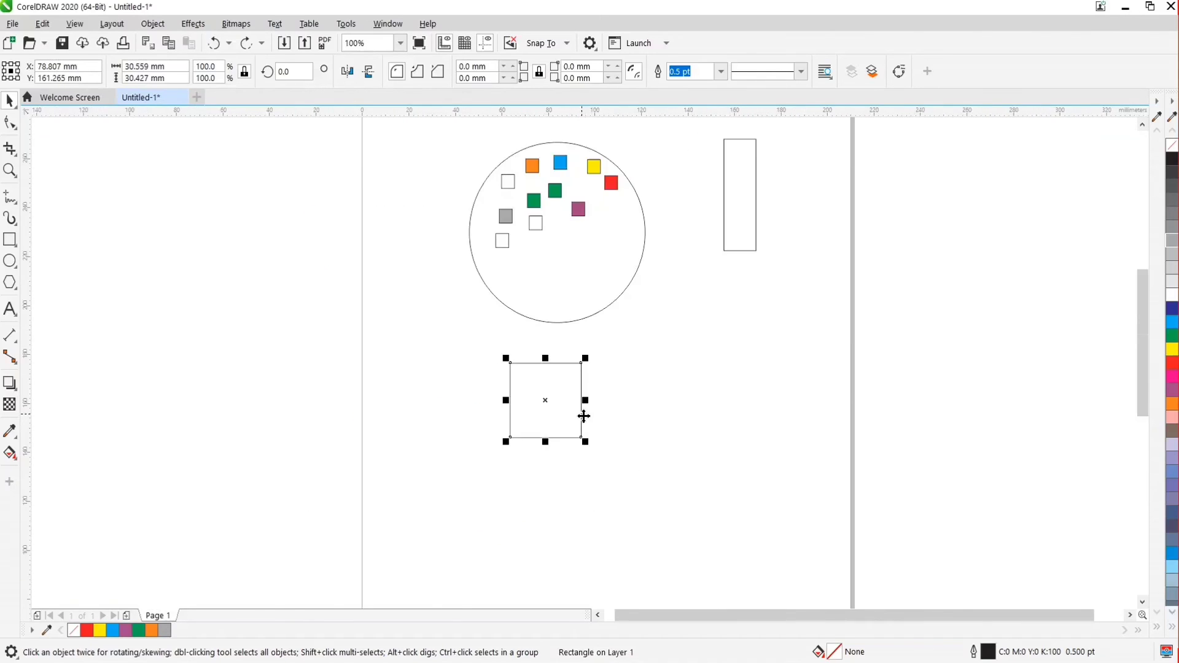
pyautogui.scroll(4, 576, 418)
pyautogui.scroll(-4, 559, 476)
pyautogui.scroll(4, 553, 476)
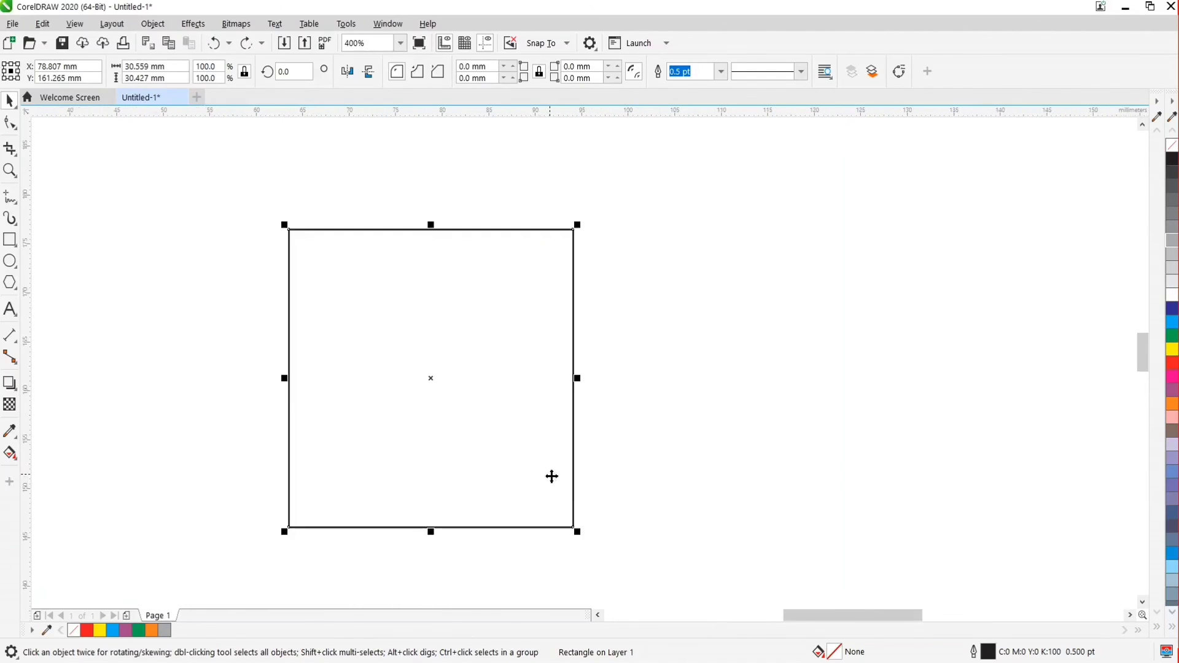
pyautogui.scroll(-1, 534, 424)
pyautogui.scroll(-2, 526, 377)
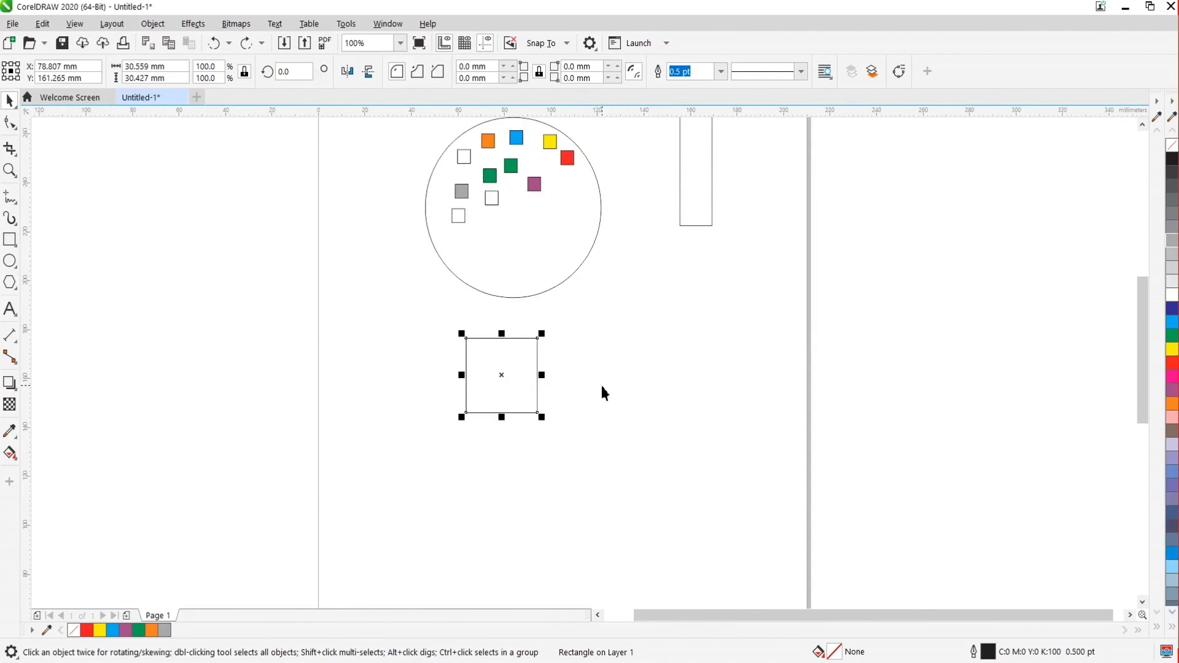
pyautogui.press('Delete')
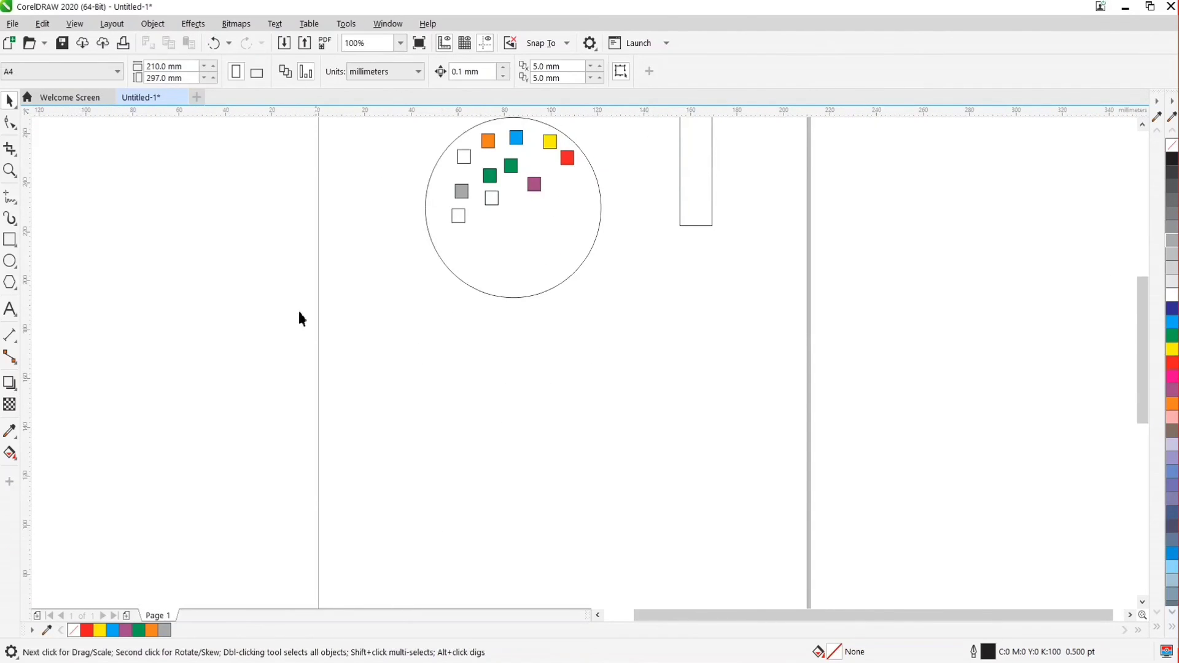
# Try a rectangle about 31.5 × 22.8 mm below the ellipse, undo it, and draw a square of about 30.2 mm there from its centre
pyautogui.click(10, 241)
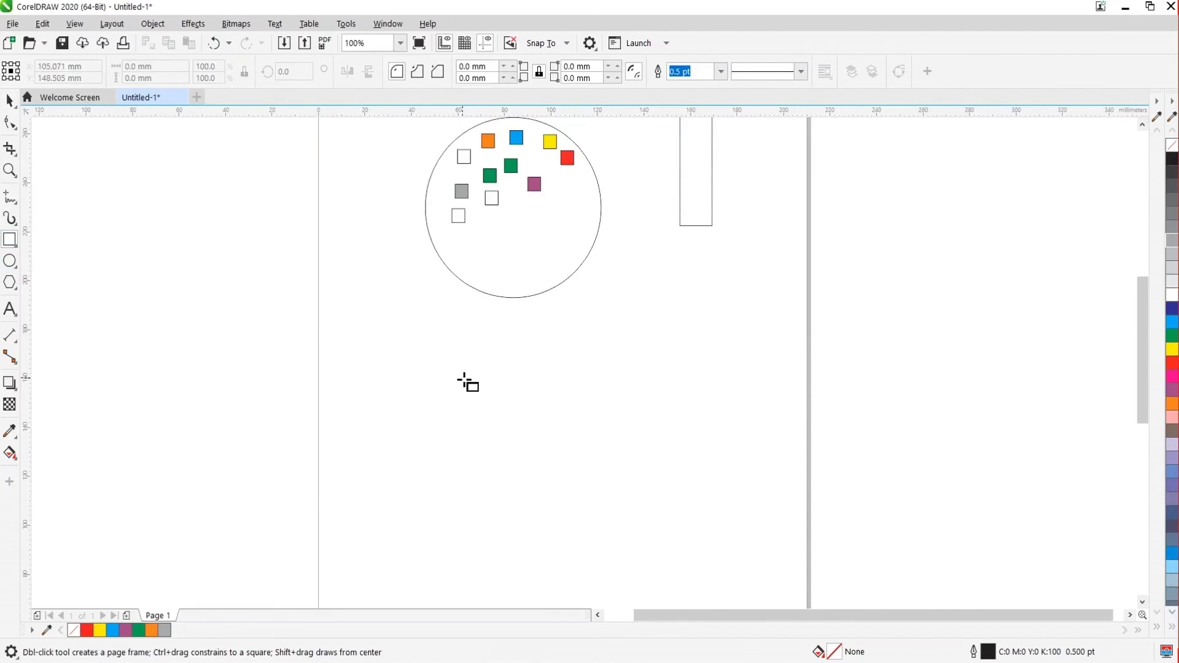
pyautogui.moveTo(465, 380); pyautogui.dragTo(536, 433)
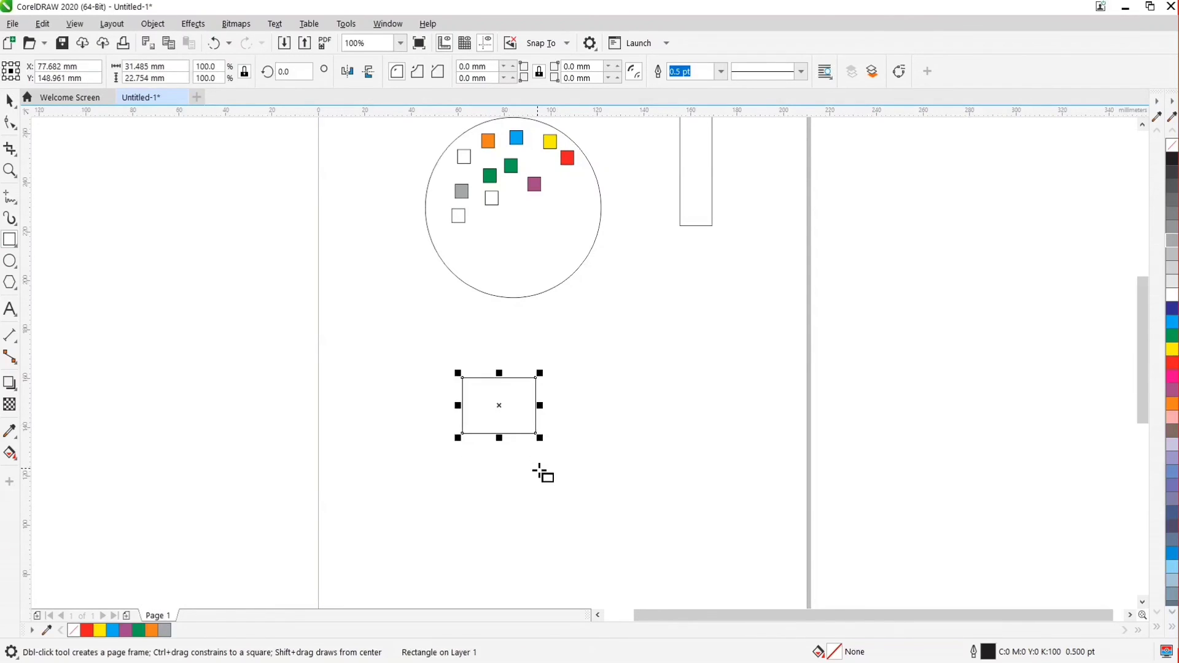
pyautogui.hotkey('ctrl', 'z')
pyautogui.moveTo(485, 374)
pyautogui.mouseDown()
pyautogui.moveTo(619, 512)
pyautogui.moveTo(615, 494)
pyautogui.moveTo(621, 516)
pyautogui.moveTo(608, 478)
pyautogui.moveTo(628, 523)
pyautogui.moveTo(592, 469)
pyautogui.moveTo(606, 510)
pyautogui.moveTo(598, 485)
pyautogui.moveTo(453, 421)
pyautogui.moveTo(424, 388)
pyautogui.moveTo(429, 445)
pyautogui.moveTo(577, 459)
pyautogui.moveTo(599, 380)
pyautogui.moveTo(516, 337)
pyautogui.moveTo(422, 348)
pyautogui.moveTo(376, 408)
pyautogui.moveTo(395, 345)
pyautogui.moveTo(559, 363)
pyautogui.moveTo(595, 429)
pyautogui.moveTo(576, 453)
pyautogui.moveTo(481, 444)
pyautogui.moveTo(442, 385)
pyautogui.moveTo(434, 398)
pyautogui.moveTo(473, 374)
pyautogui.moveTo(400, 460)
pyautogui.moveTo(462, 402)
pyautogui.moveTo(388, 477)
pyautogui.moveTo(490, 408)
pyautogui.moveTo(428, 441)
pyautogui.moveTo(450, 409)
pyautogui.mouseUp()
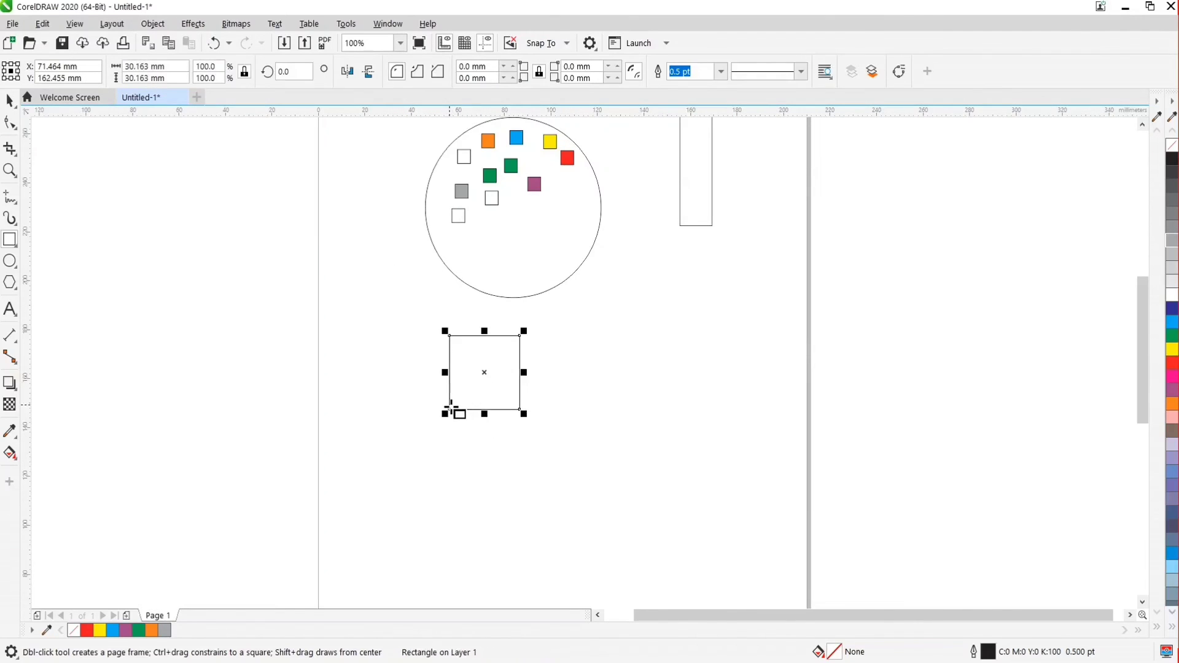
pyautogui.scroll(-2, 511, 430)
pyautogui.scroll(4, 516, 389)
pyautogui.scroll(-2, 513, 406)
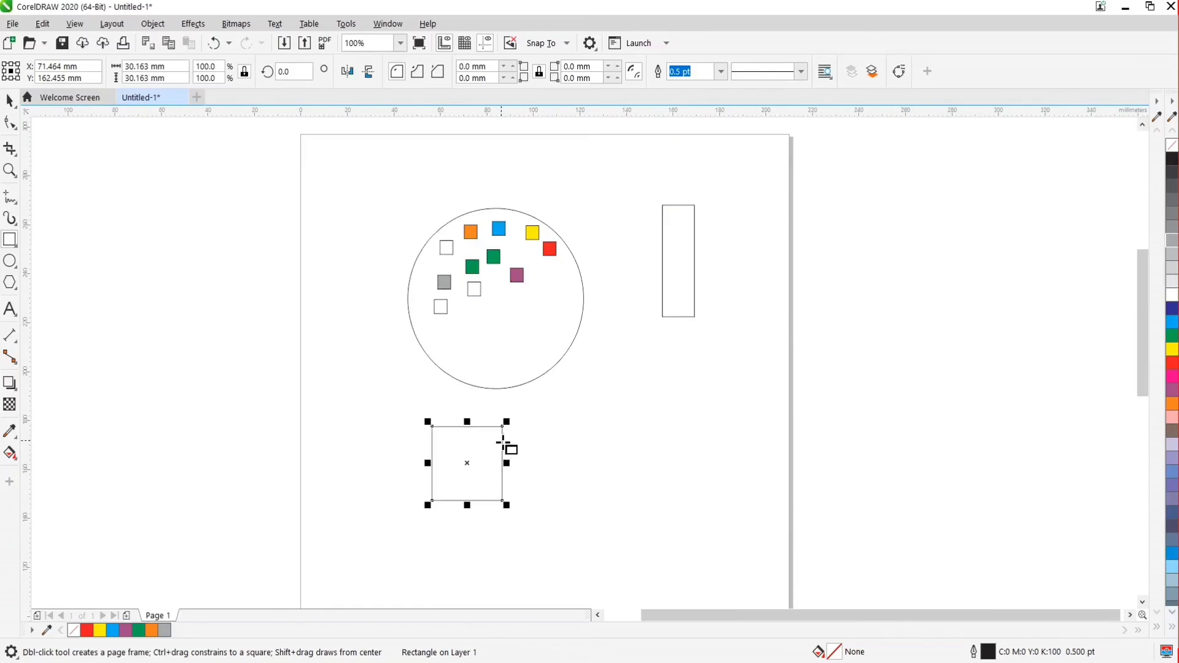
# Switch to the Free Transform tool and back to the Pick tool, and deselect the square
pyautogui.click(7, 102)
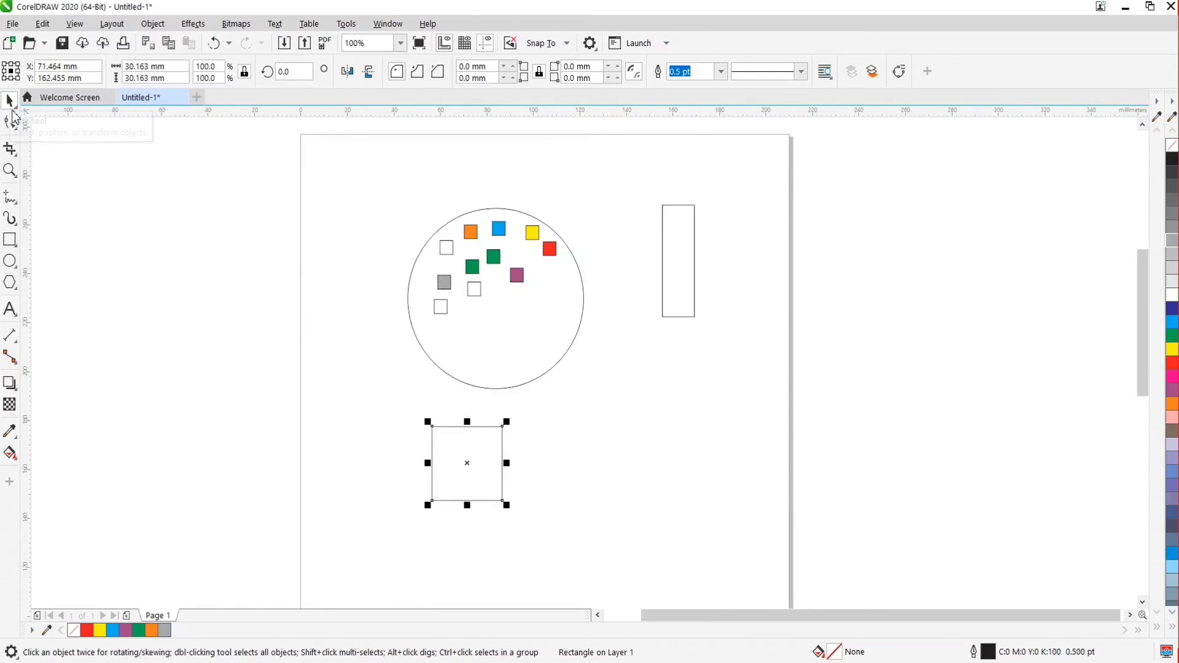
pyautogui.click(10, 105)
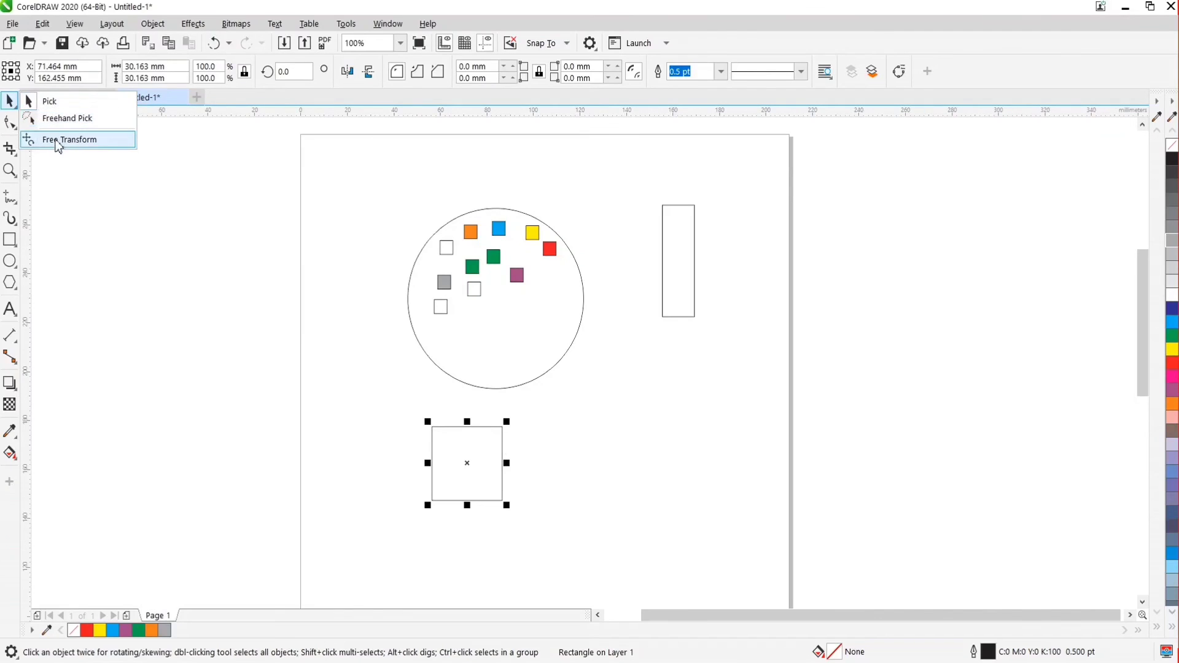
pyautogui.click(76, 140)
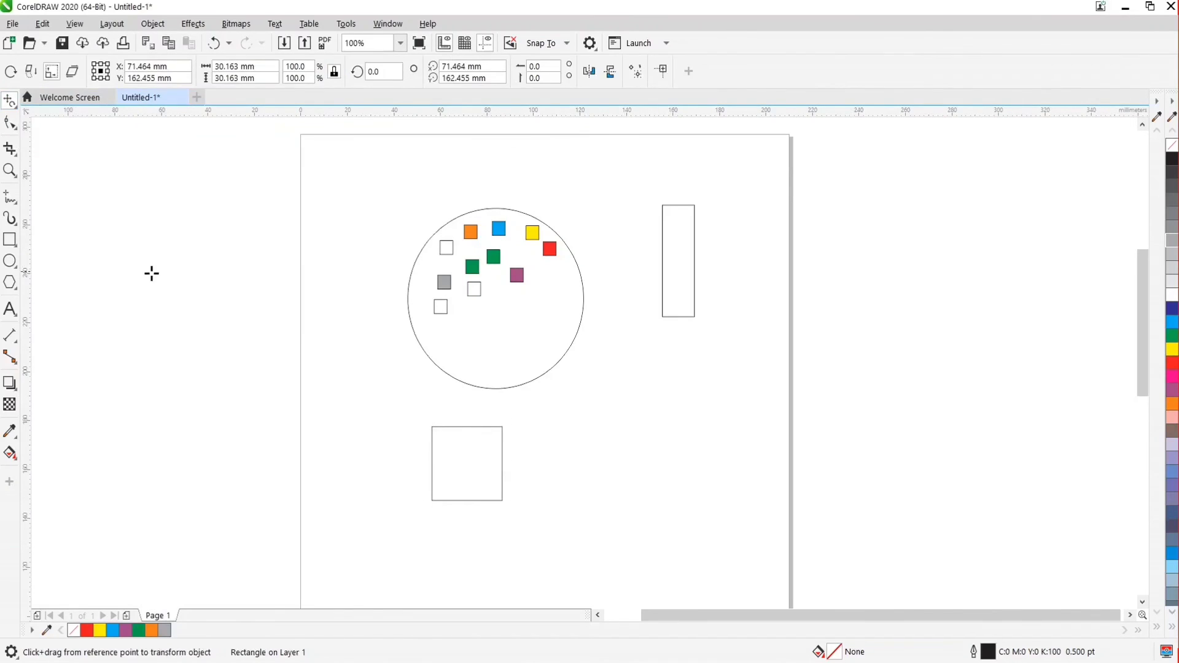
pyautogui.click(14, 104)
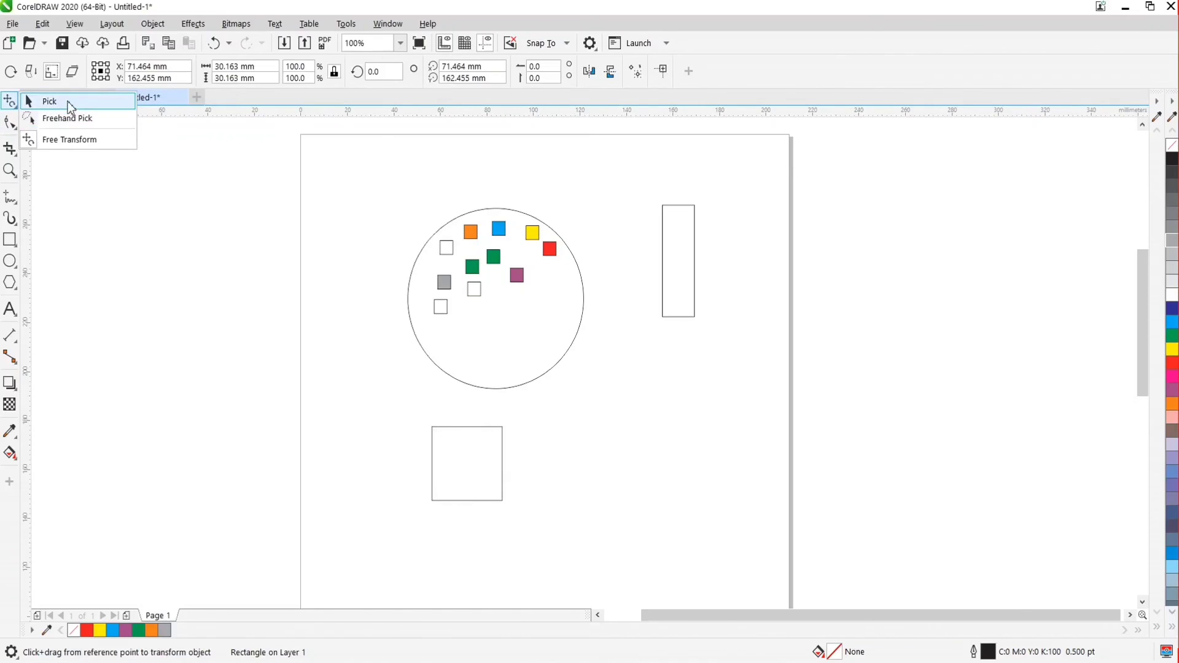
pyautogui.click(61, 101)
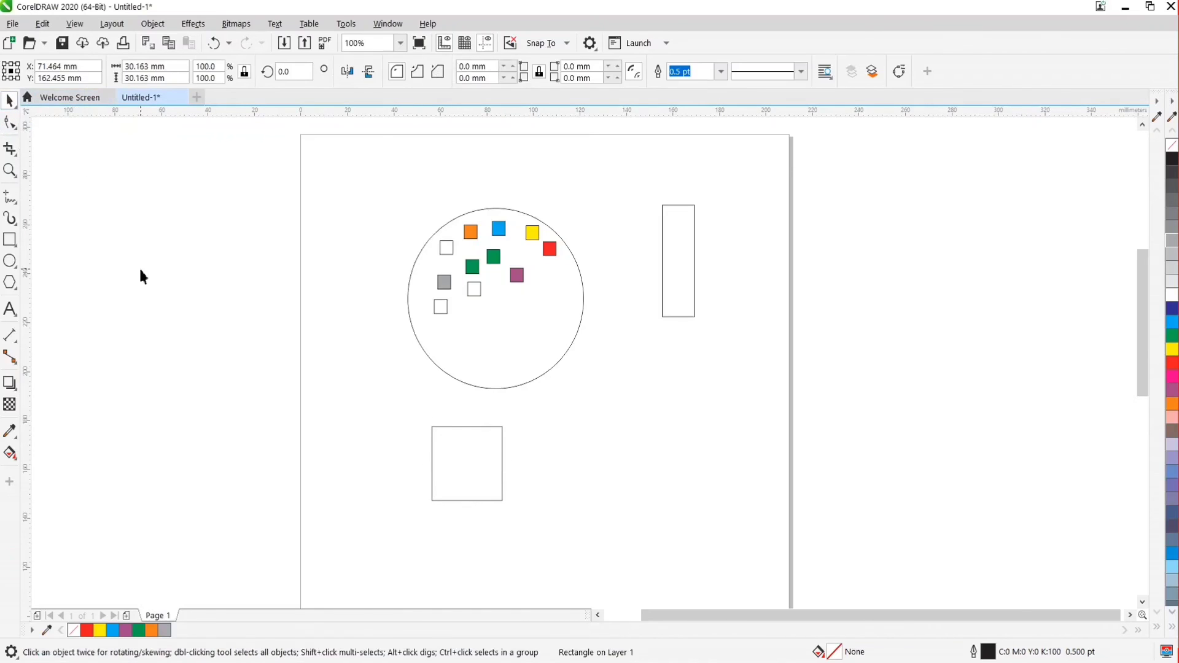
pyautogui.click(12, 106)
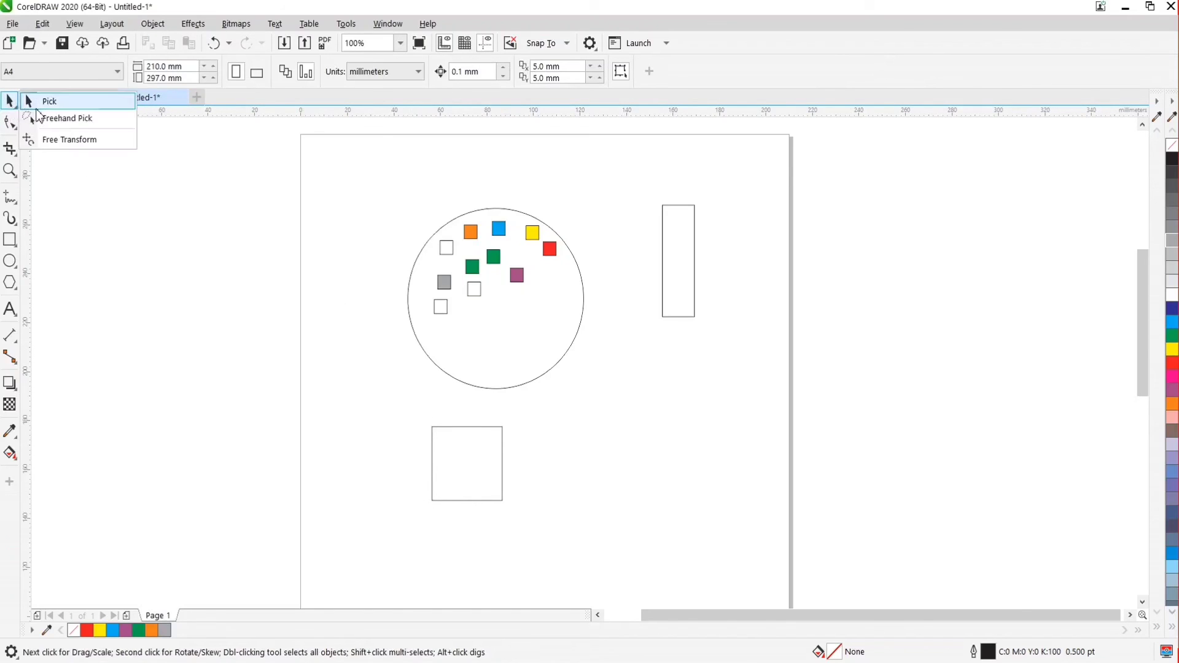
pyautogui.click(72, 109)
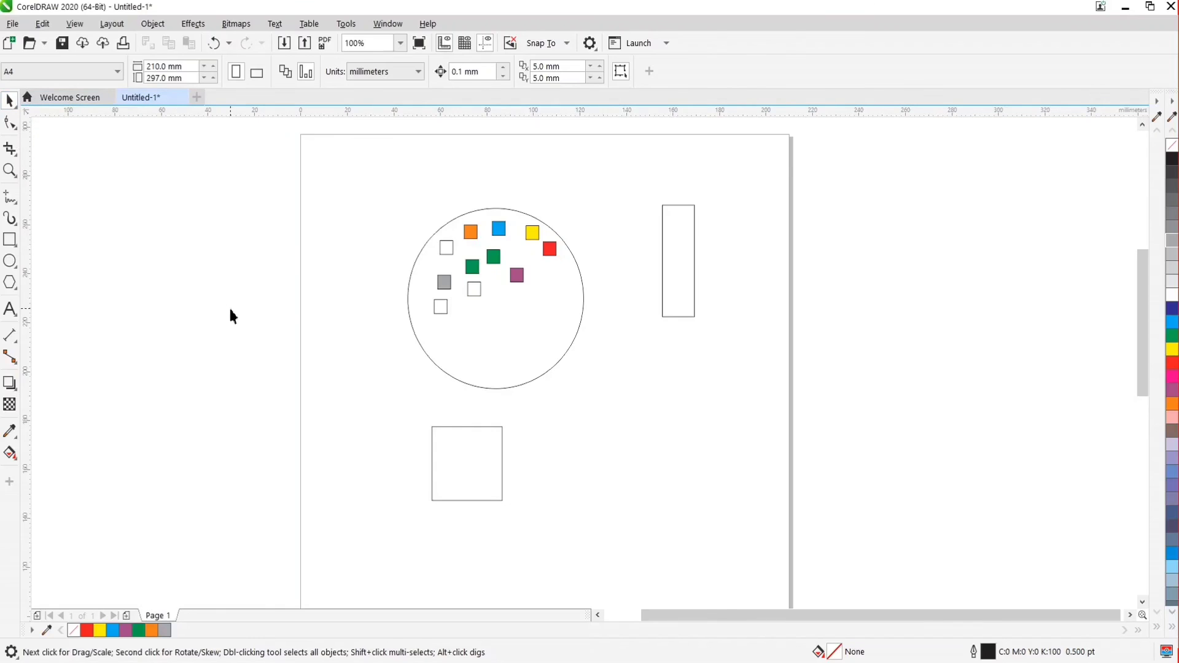
pyautogui.scroll(-2, 471, 403)
pyautogui.scroll(2, 484, 399)
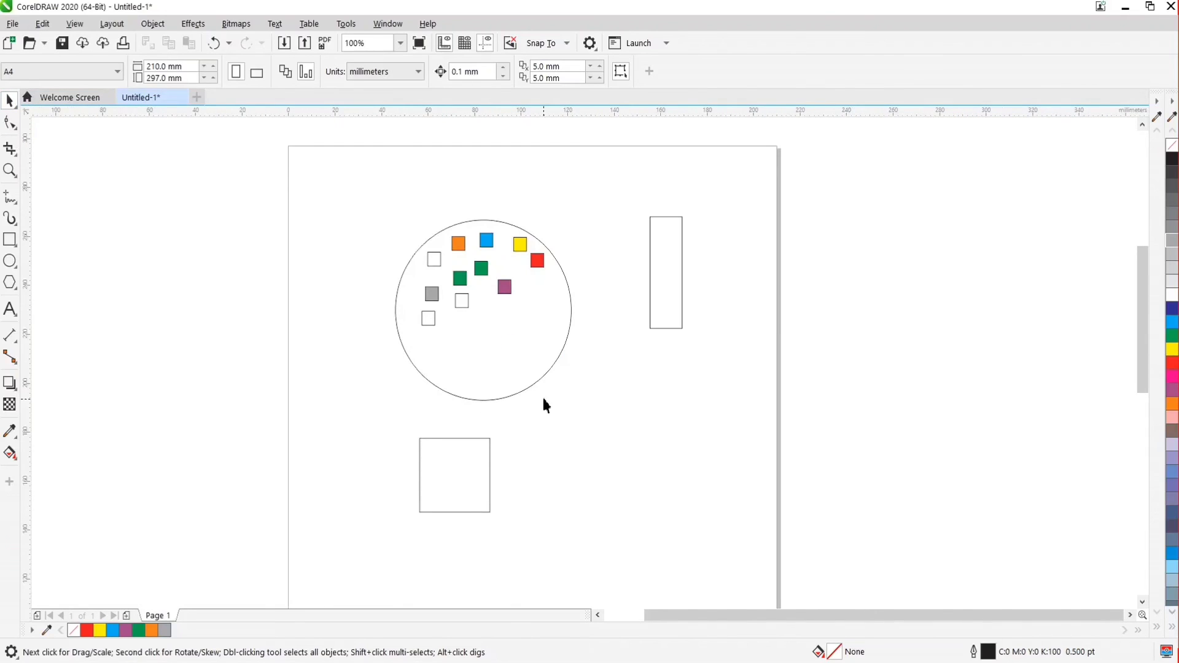
pyautogui.scroll(2, 550, 386)
pyautogui.scroll(-2, 544, 387)
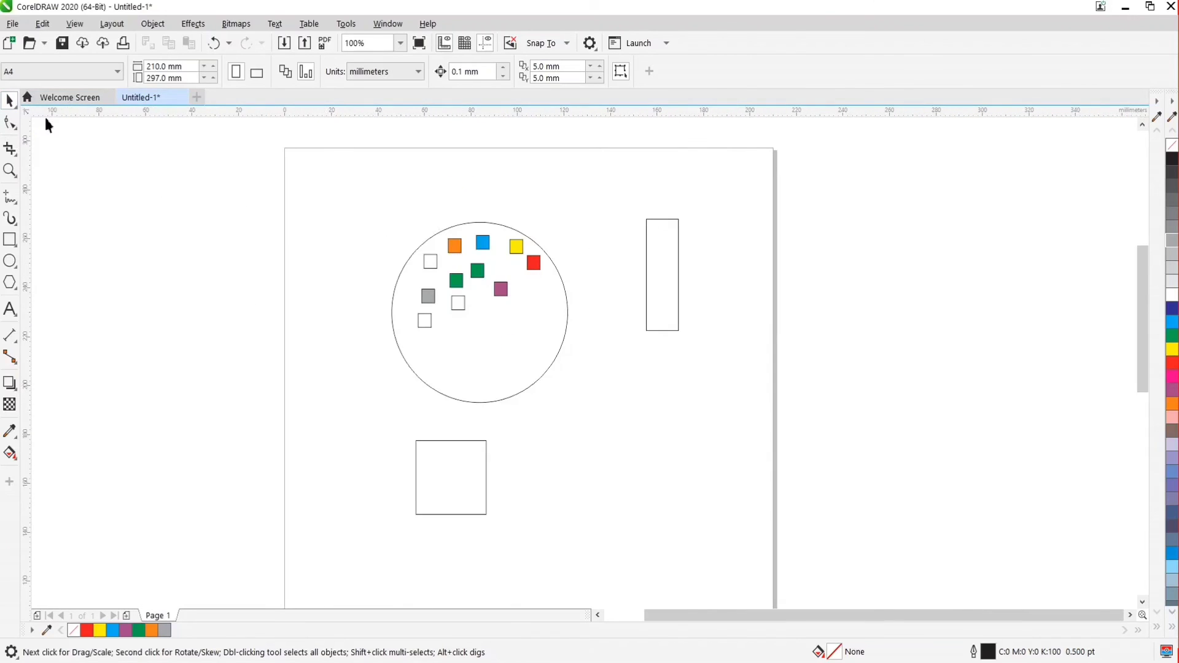